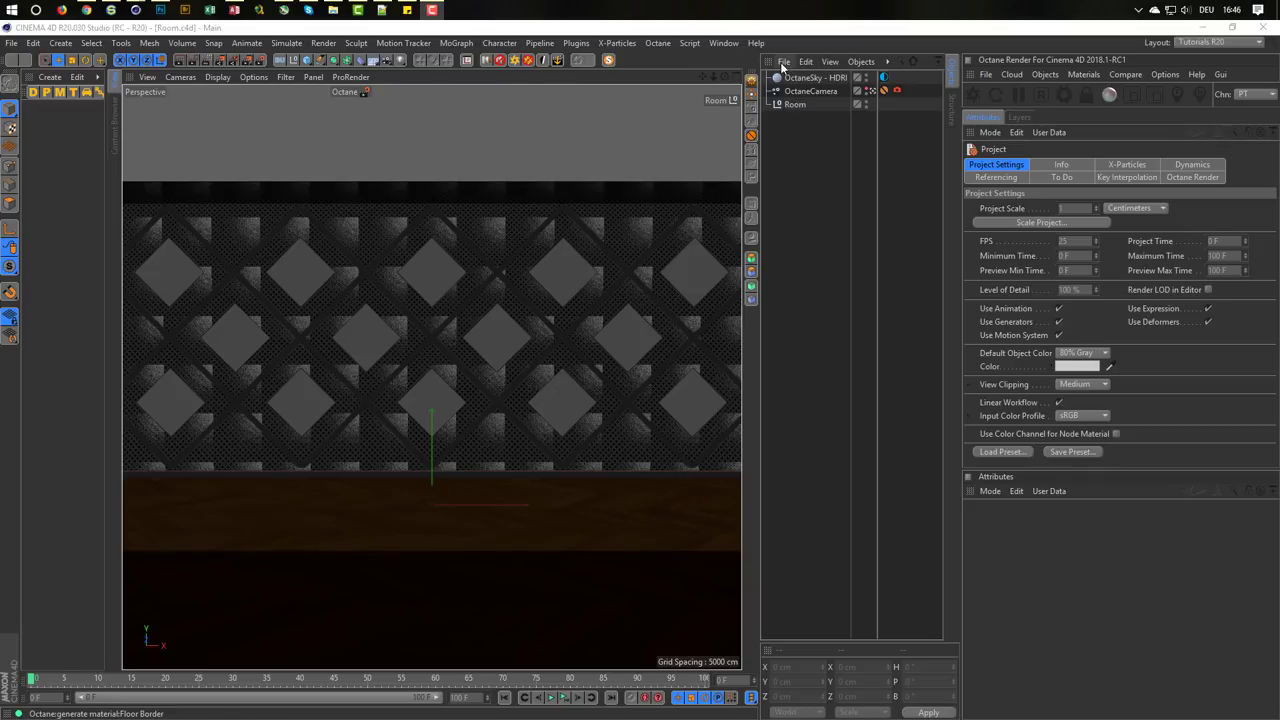
Restart the Octane render of the room, then move and enlarge the Live Viewer window
left_click(975, 95)
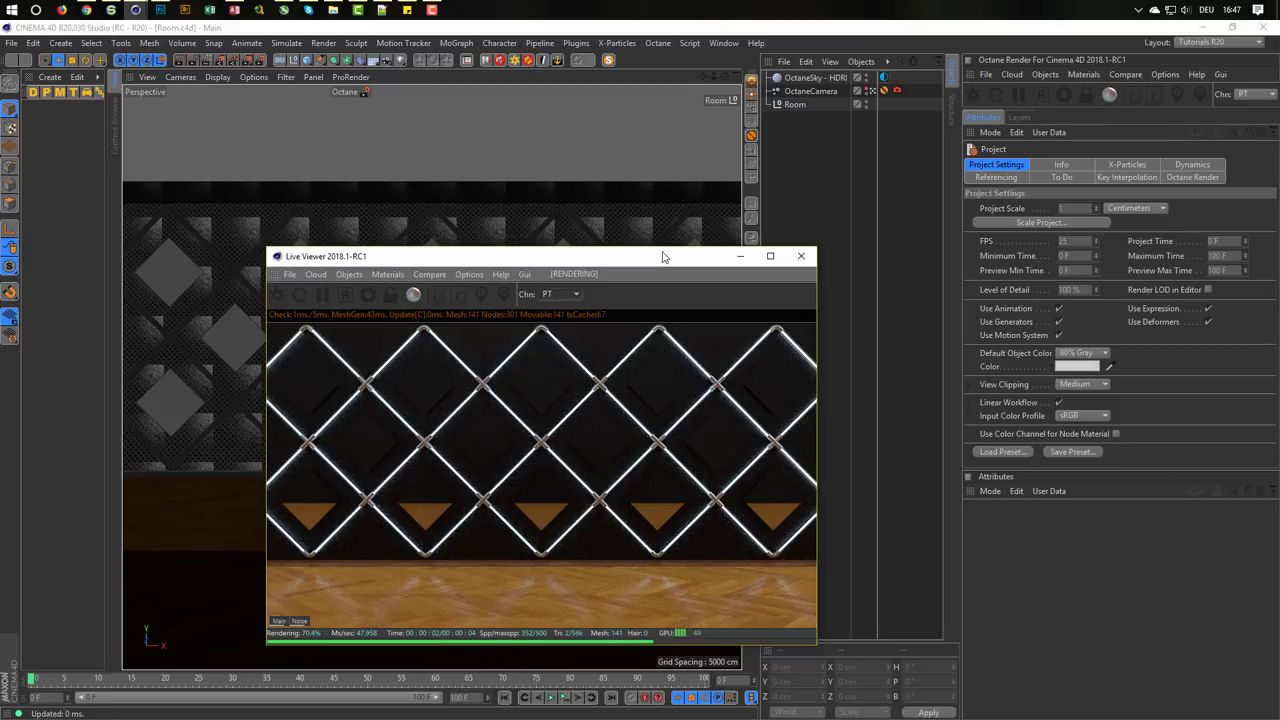
left_click_drag(663, 257, 642, 113)
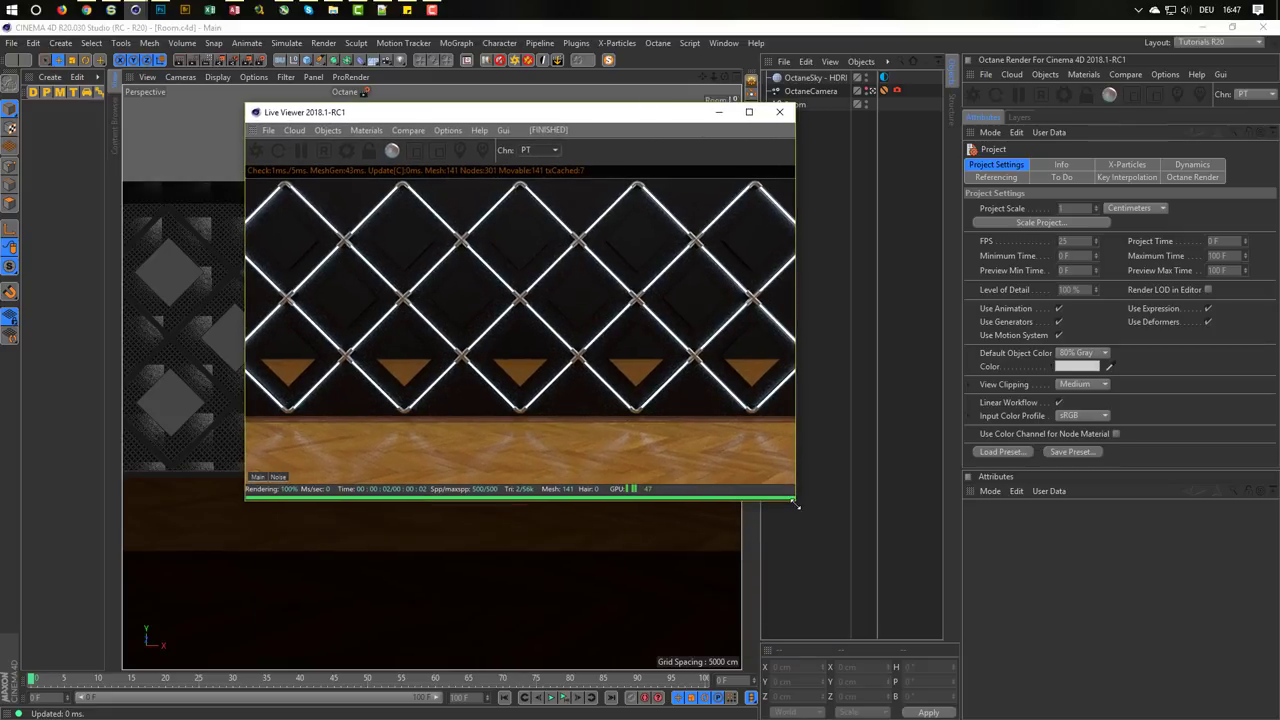
left_click_drag(797, 506, 899, 551)
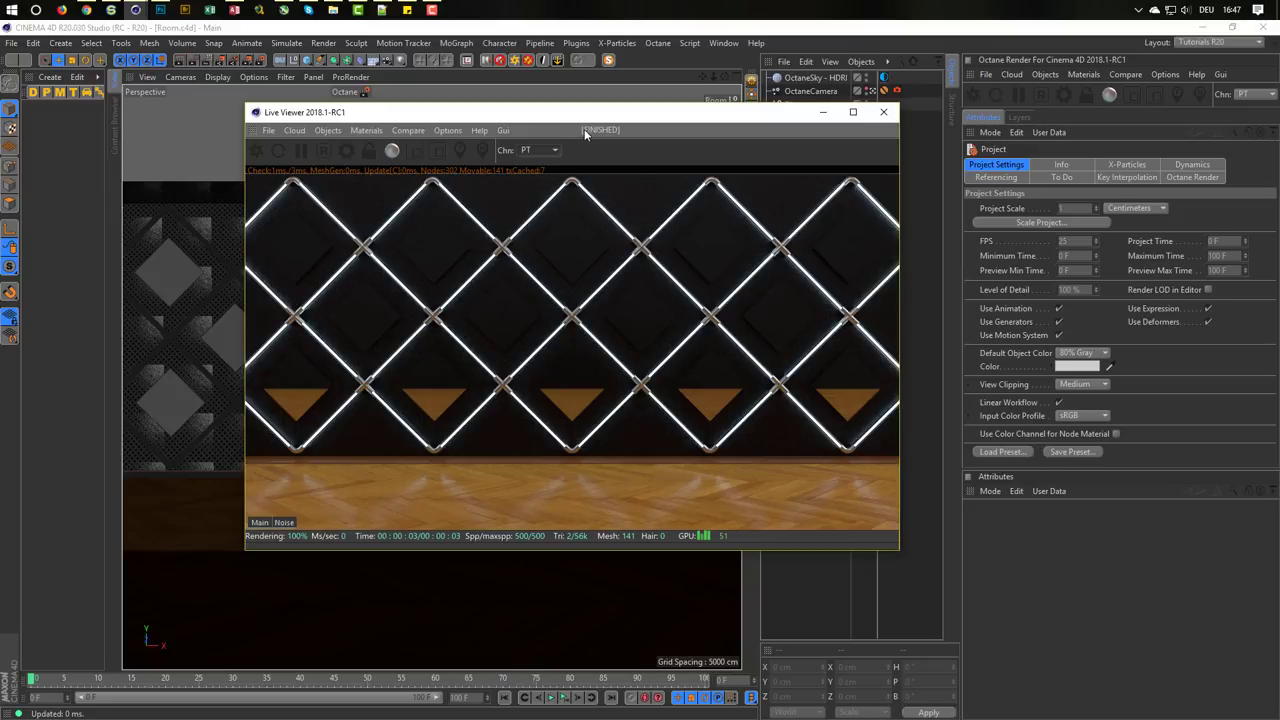
left_click_drag(600, 114, 489, 130)
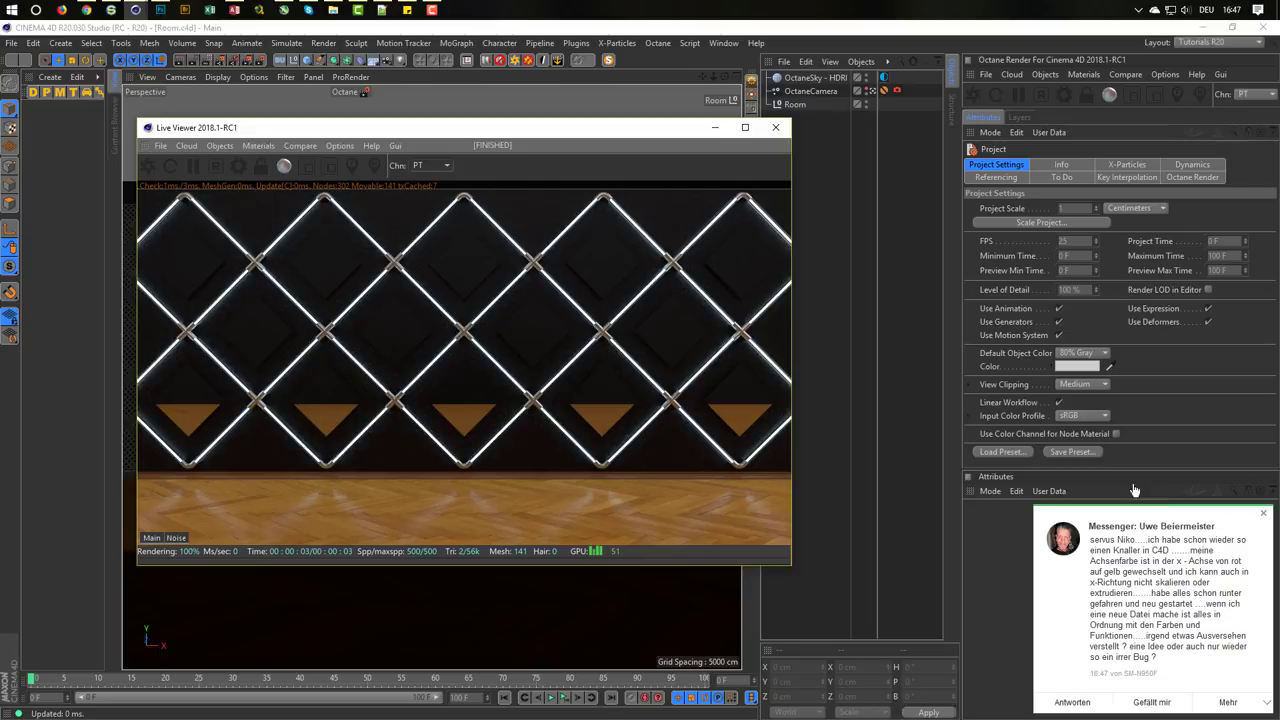
left_click(1263, 513)
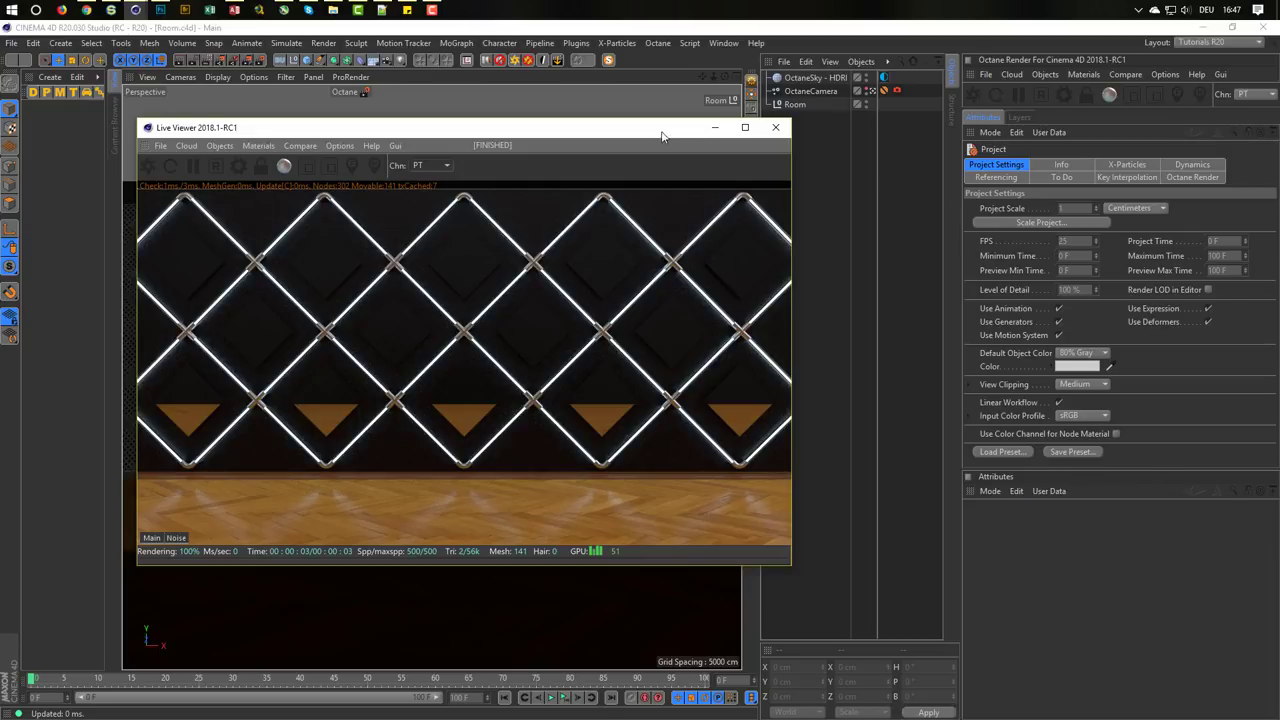
left_click_drag(652, 134, 648, 131)
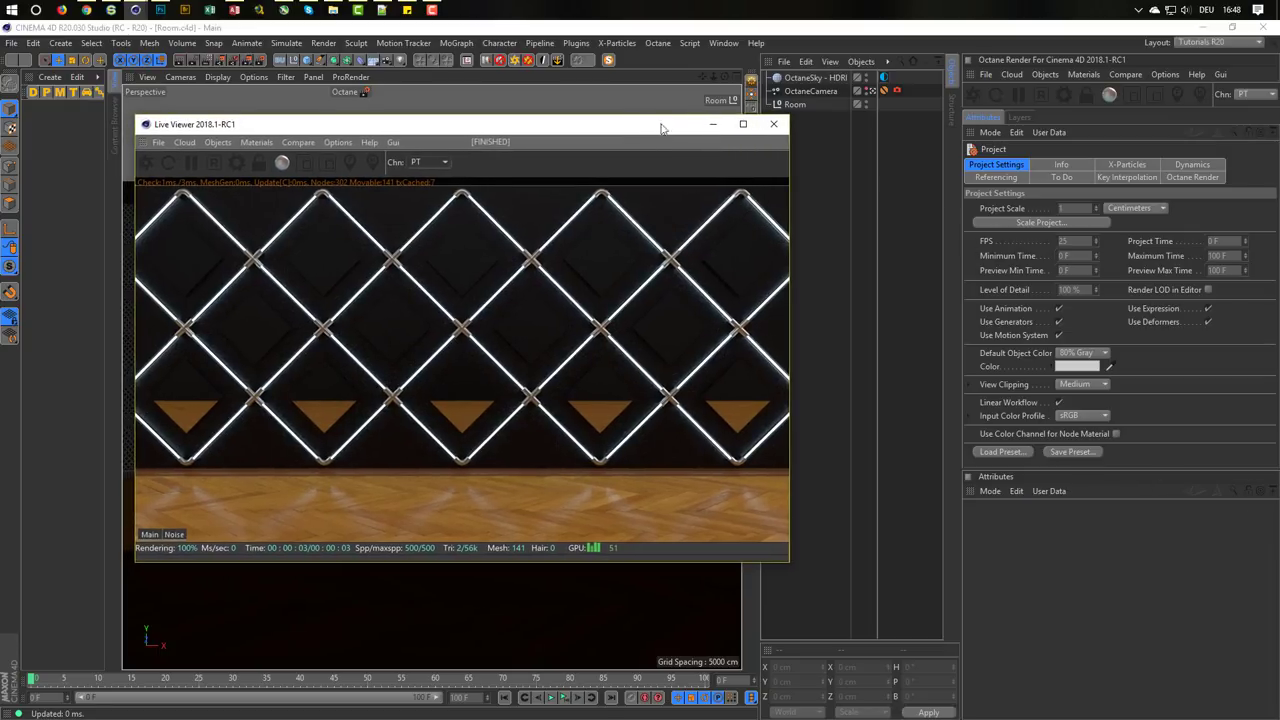
Select the Room object so its Room Control settings appear in the lower attributes panel
left_click(712, 97)
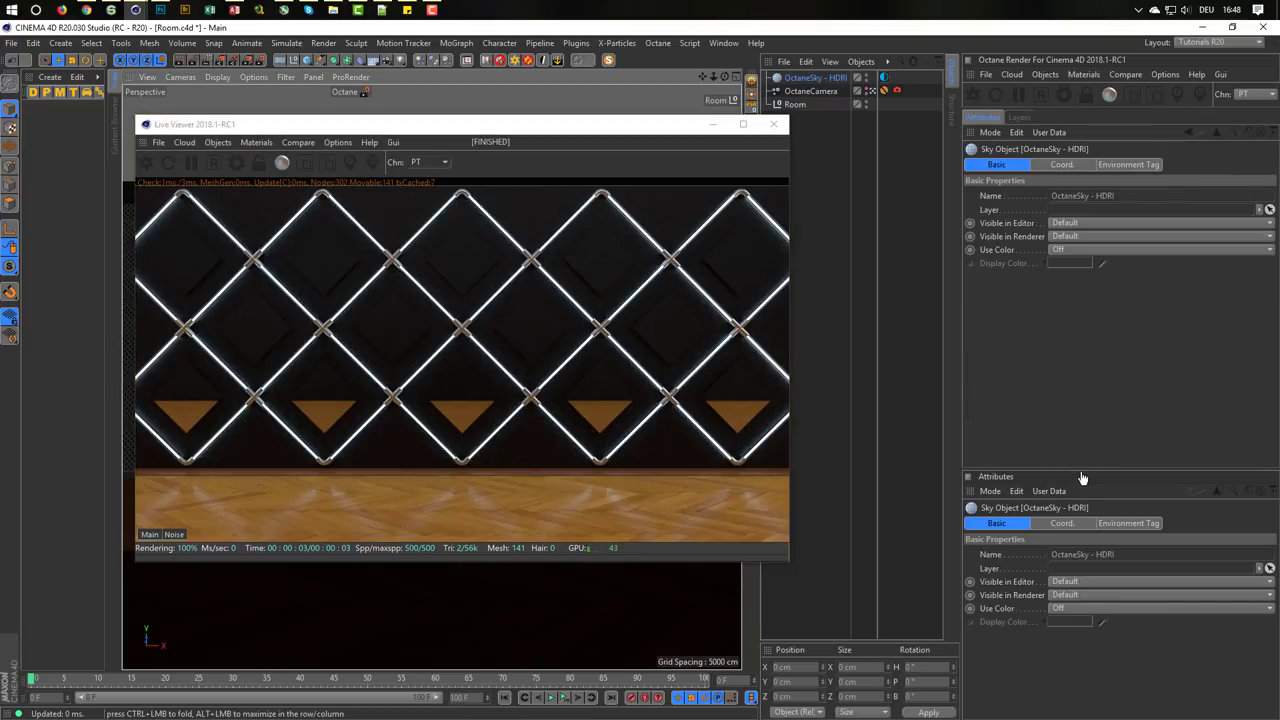
left_click_drag(1084, 471, 1082, 228)
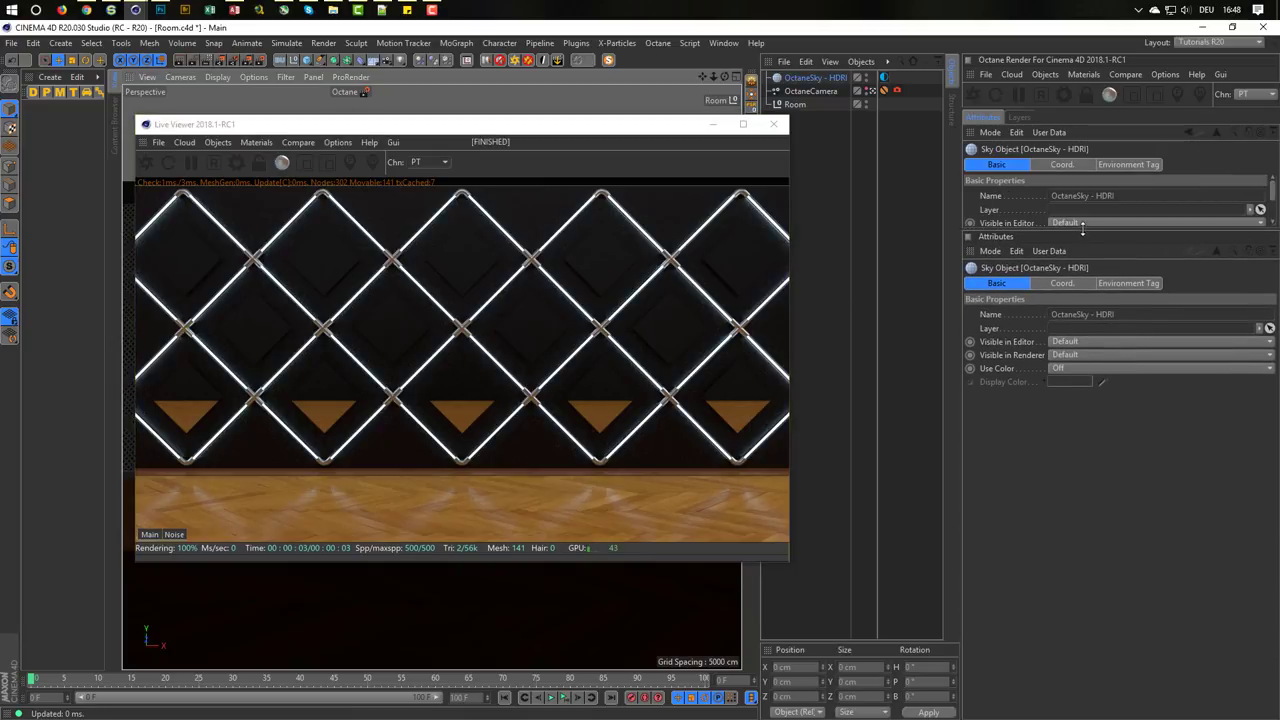
left_click(795, 104)
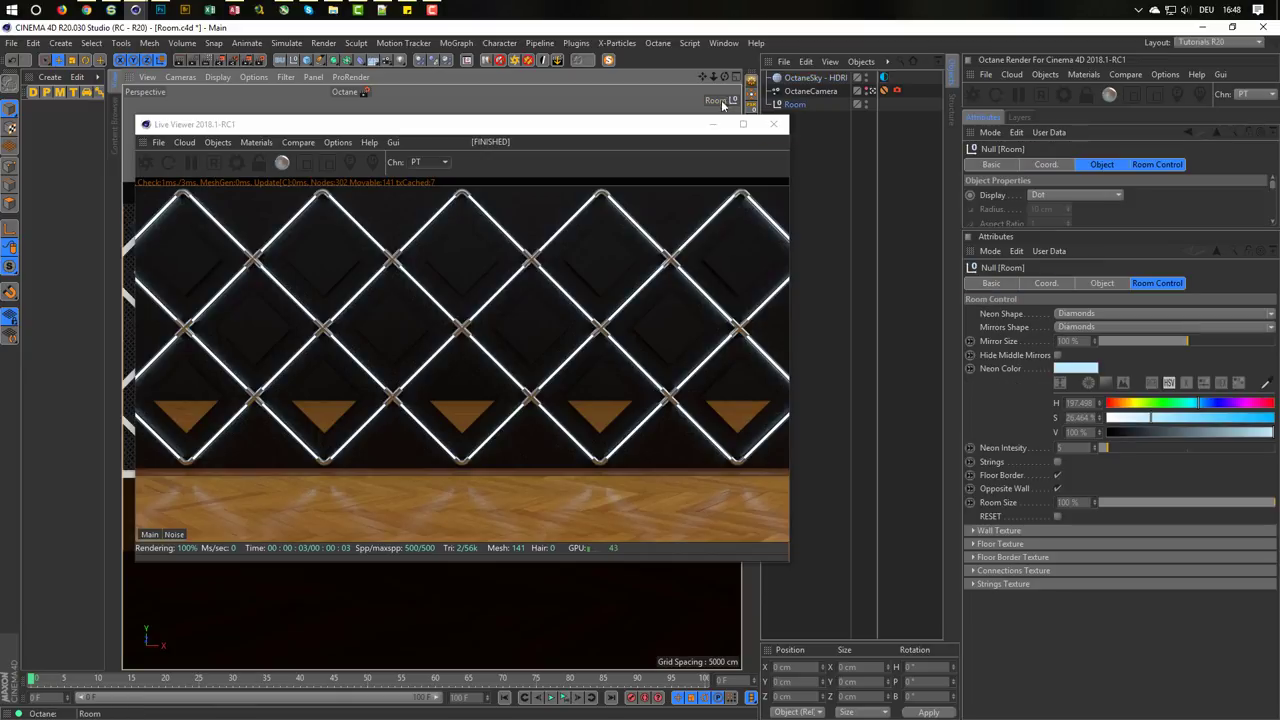
left_click(1160, 282)
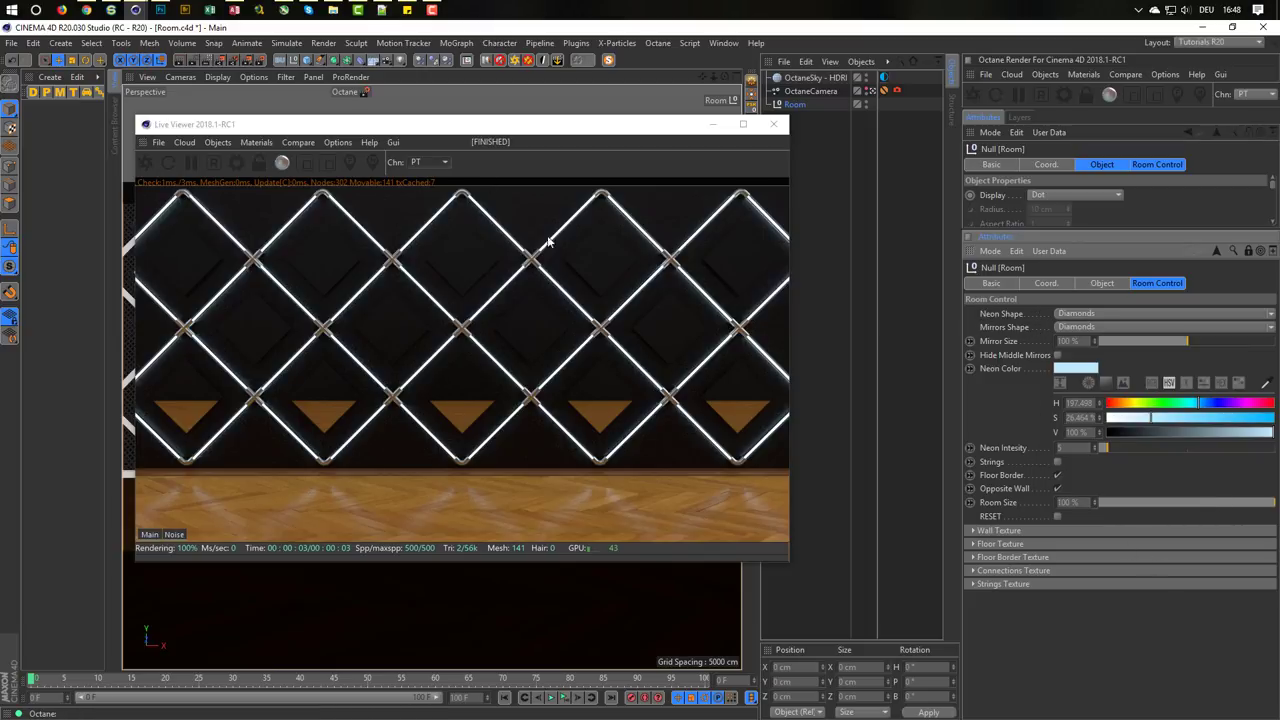
Try Neon Shape as Circles and off, then set it back to Diamonds
left_click(1088, 313)
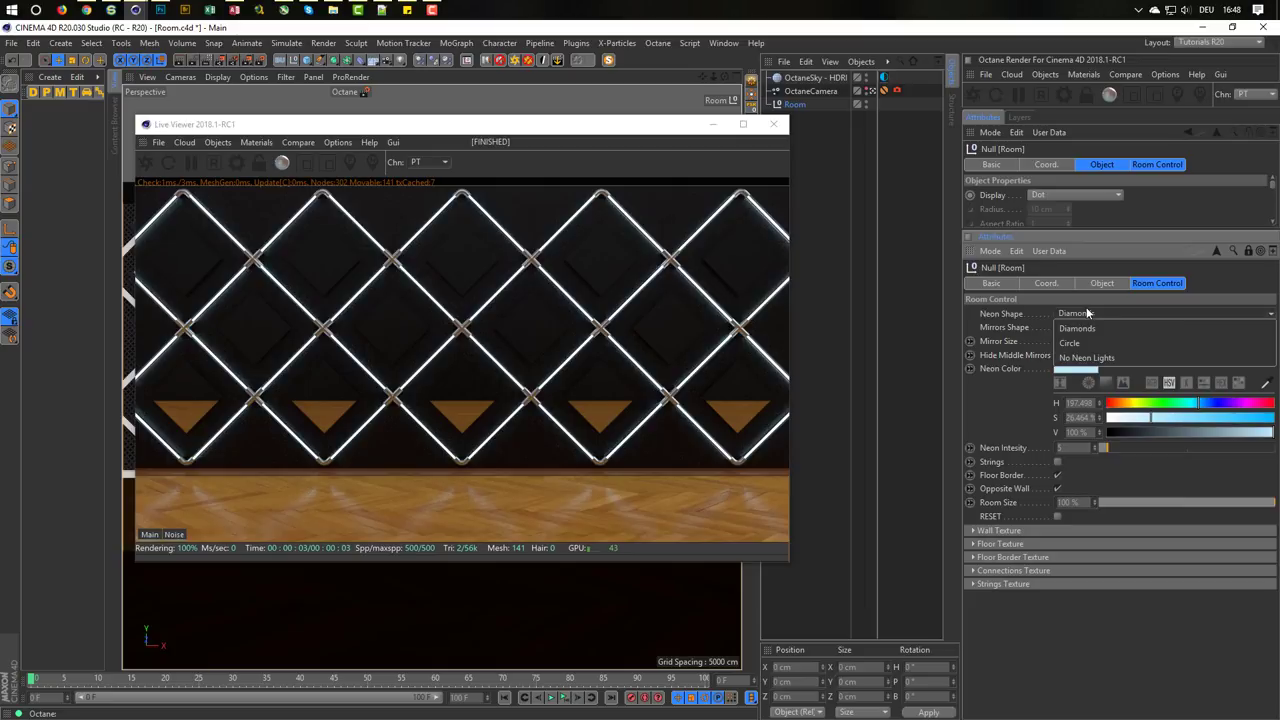
left_click(1080, 342)
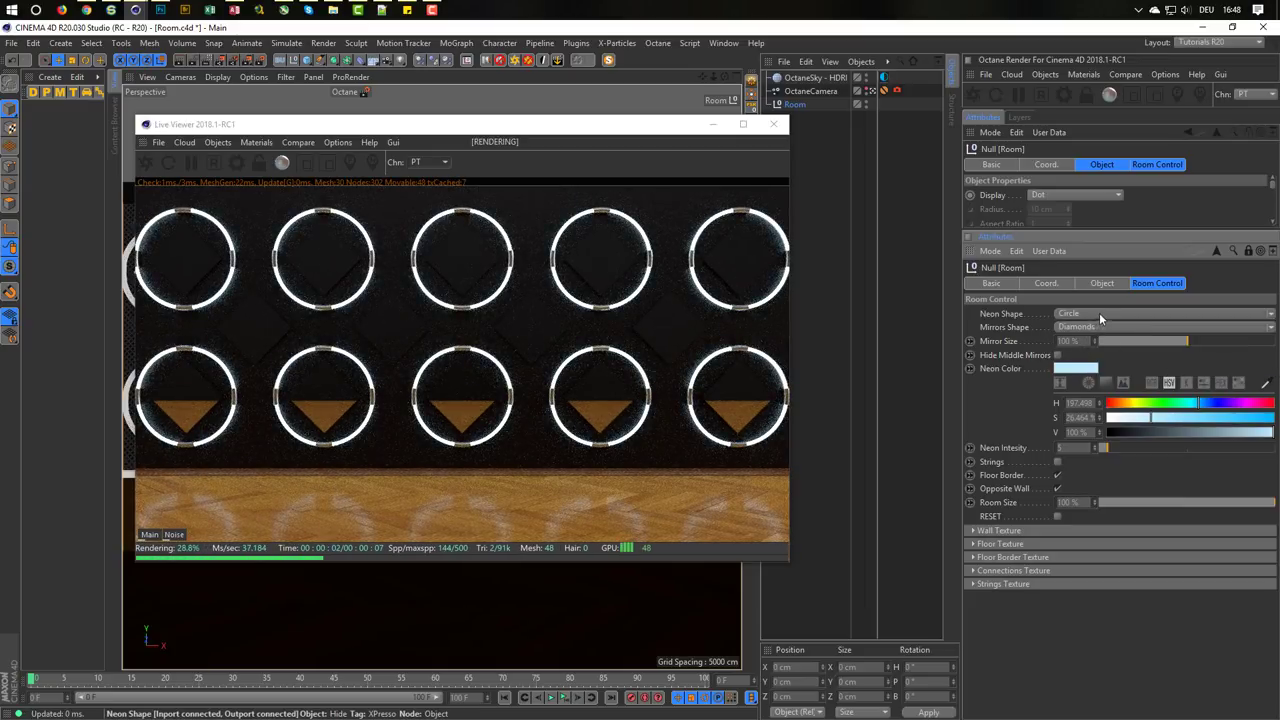
left_click(1099, 314)
left_click(1101, 358)
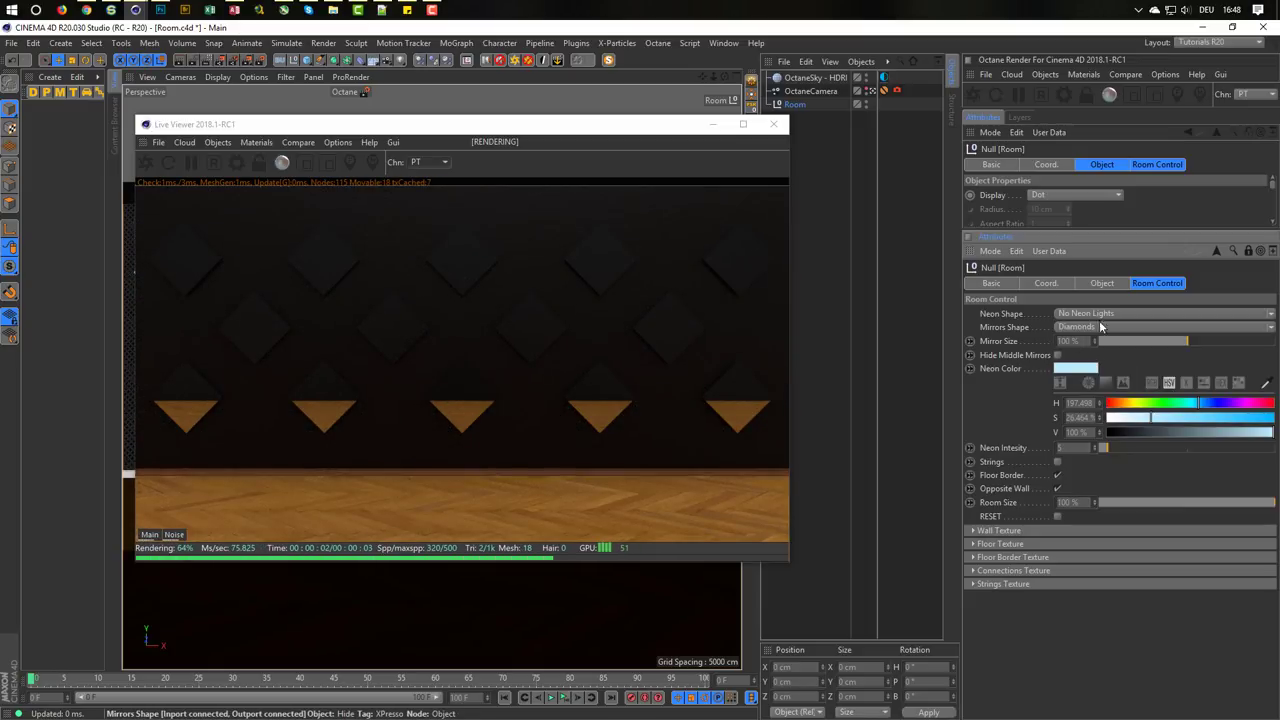
left_click(1100, 315)
left_click(1109, 324)
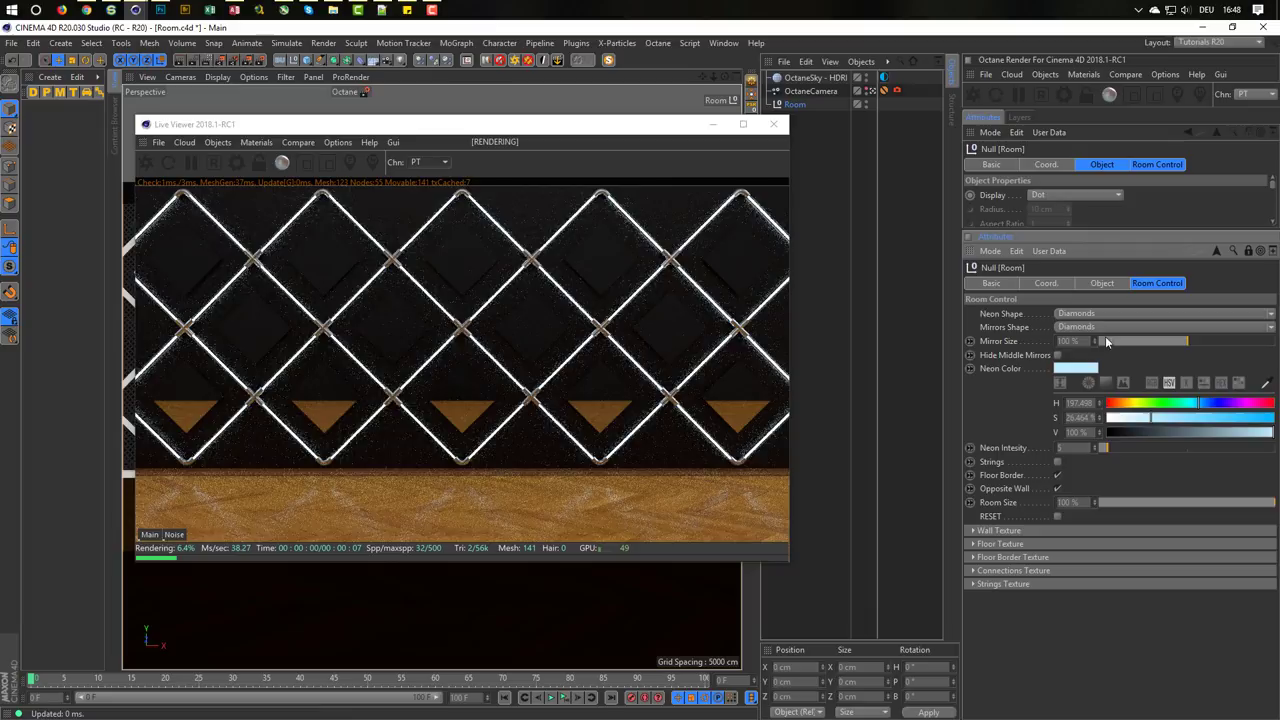
Try Mirrors Shape as Circles and the third option, then set it back to Diamonds
left_click(1101, 324)
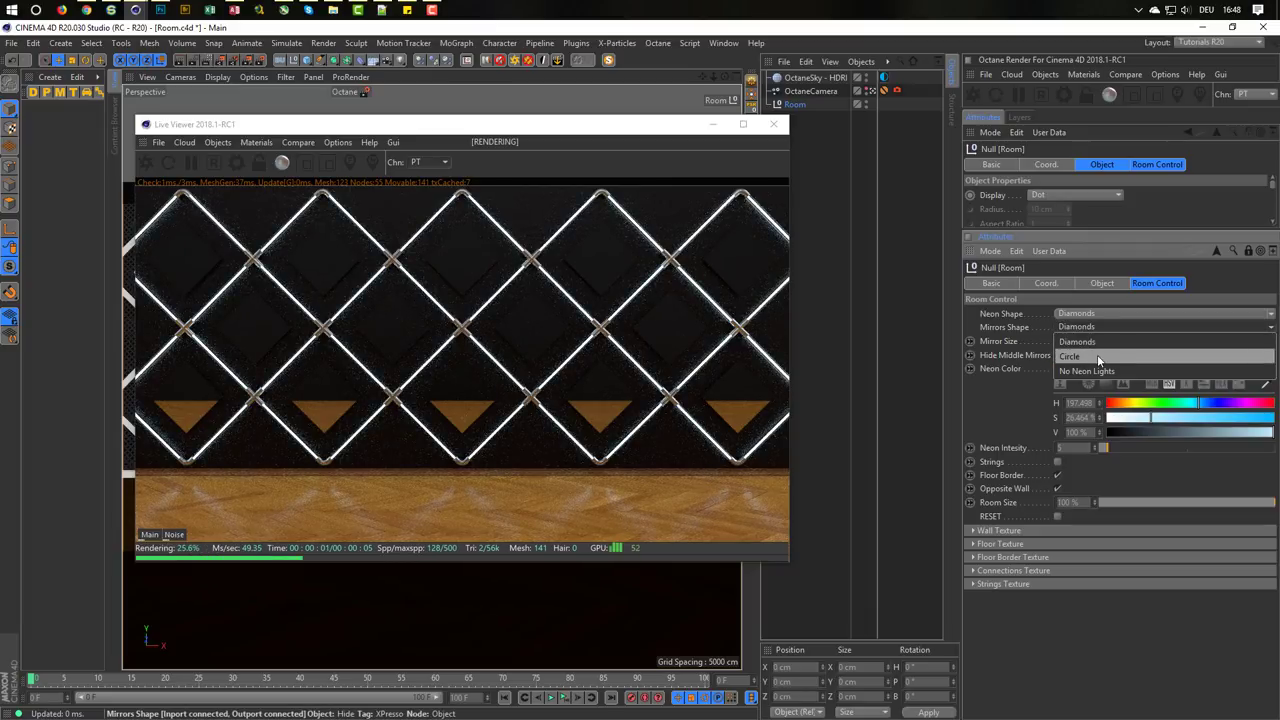
left_click(1097, 356)
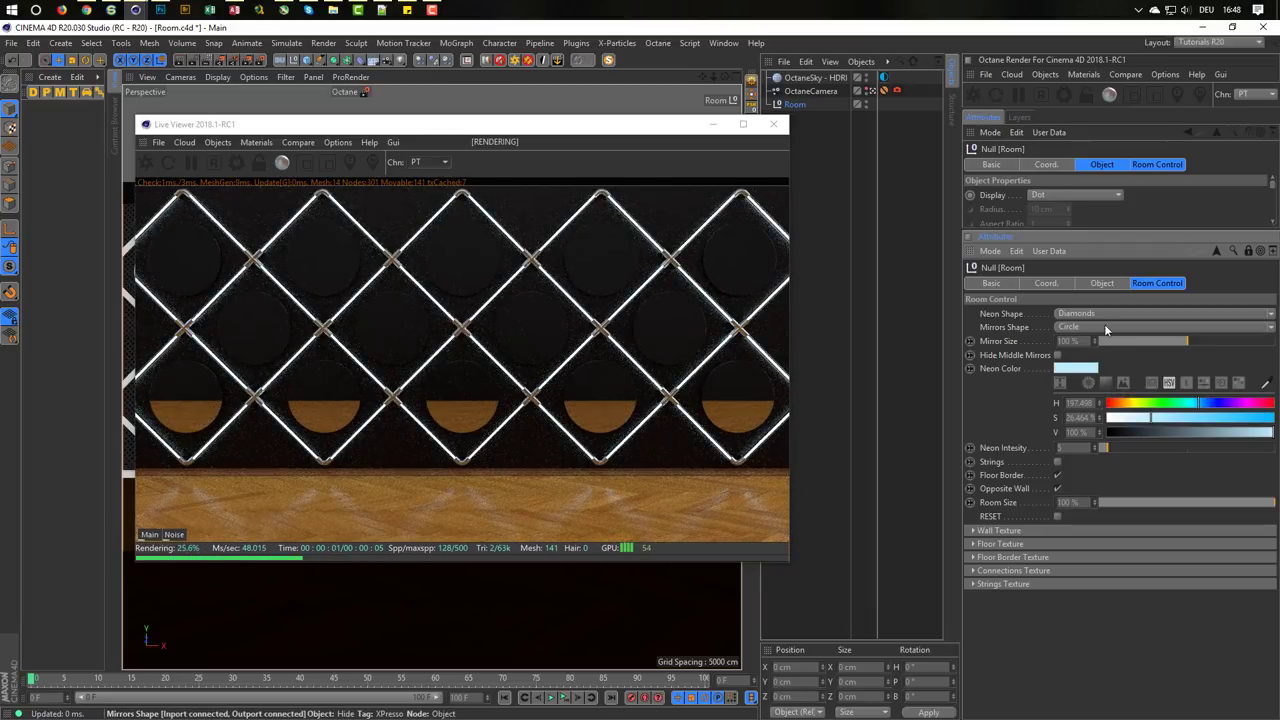
left_click(1105, 324)
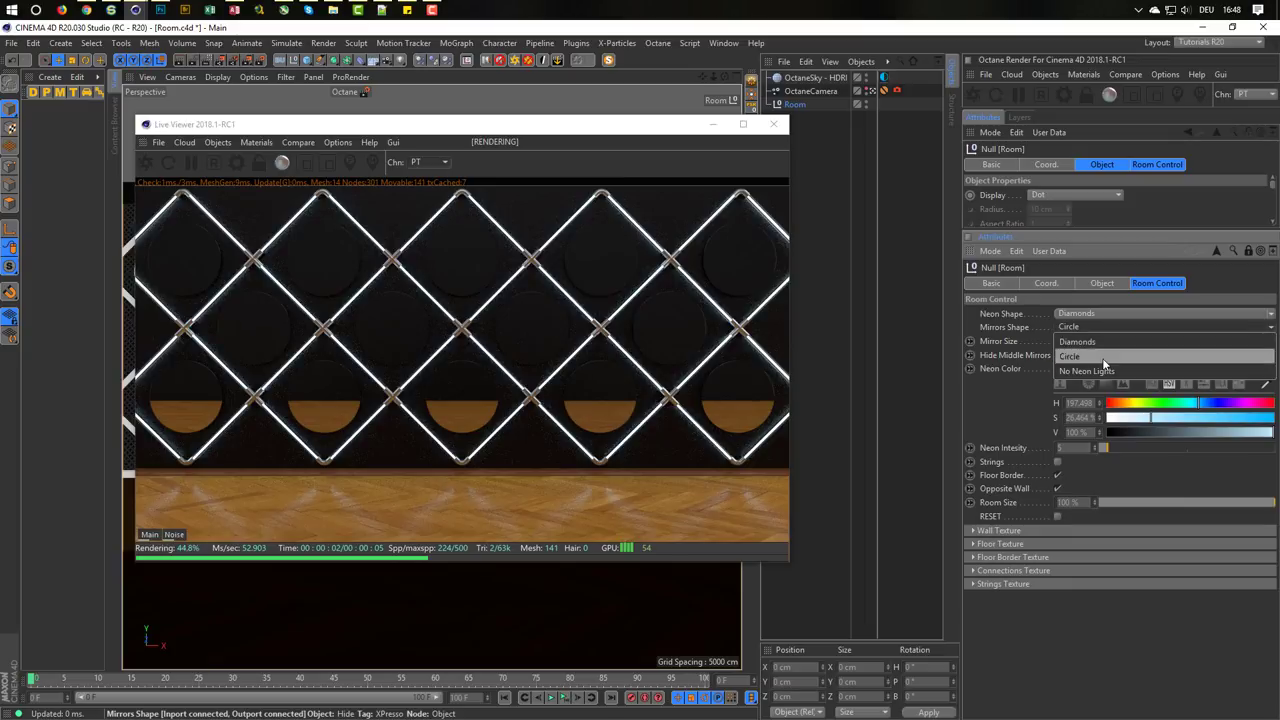
left_click(1100, 369)
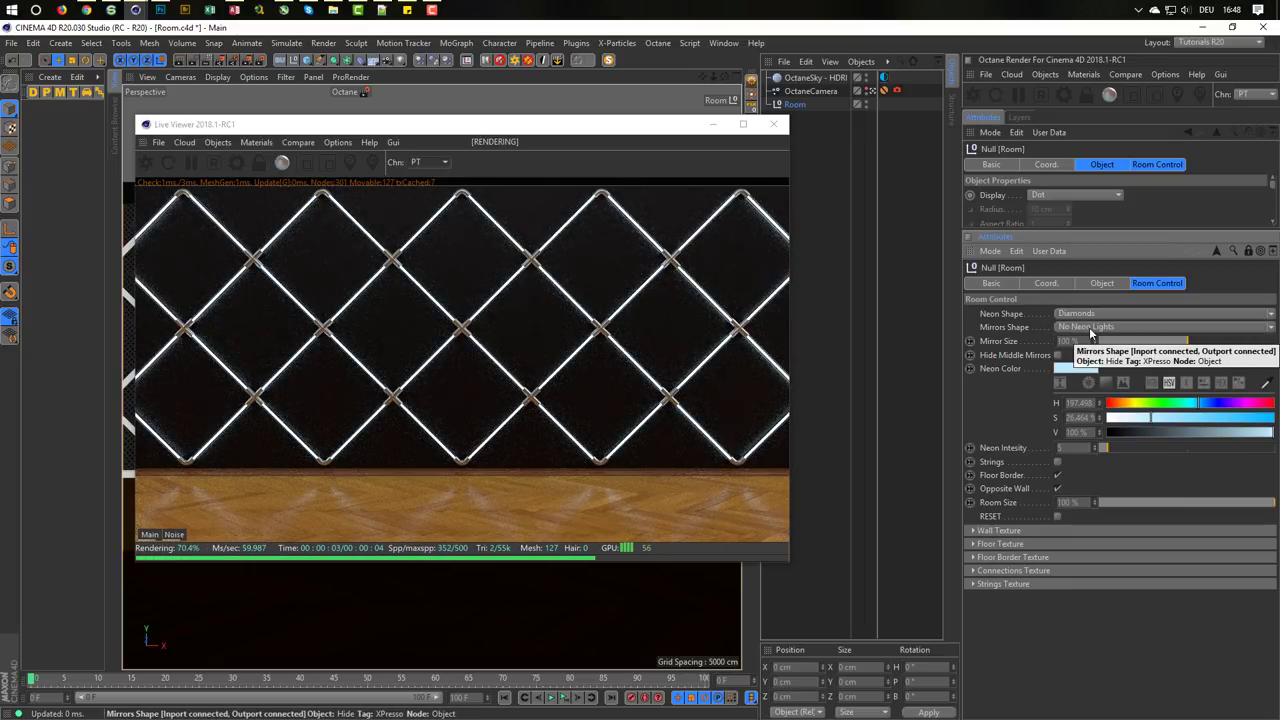
left_click(1090, 328)
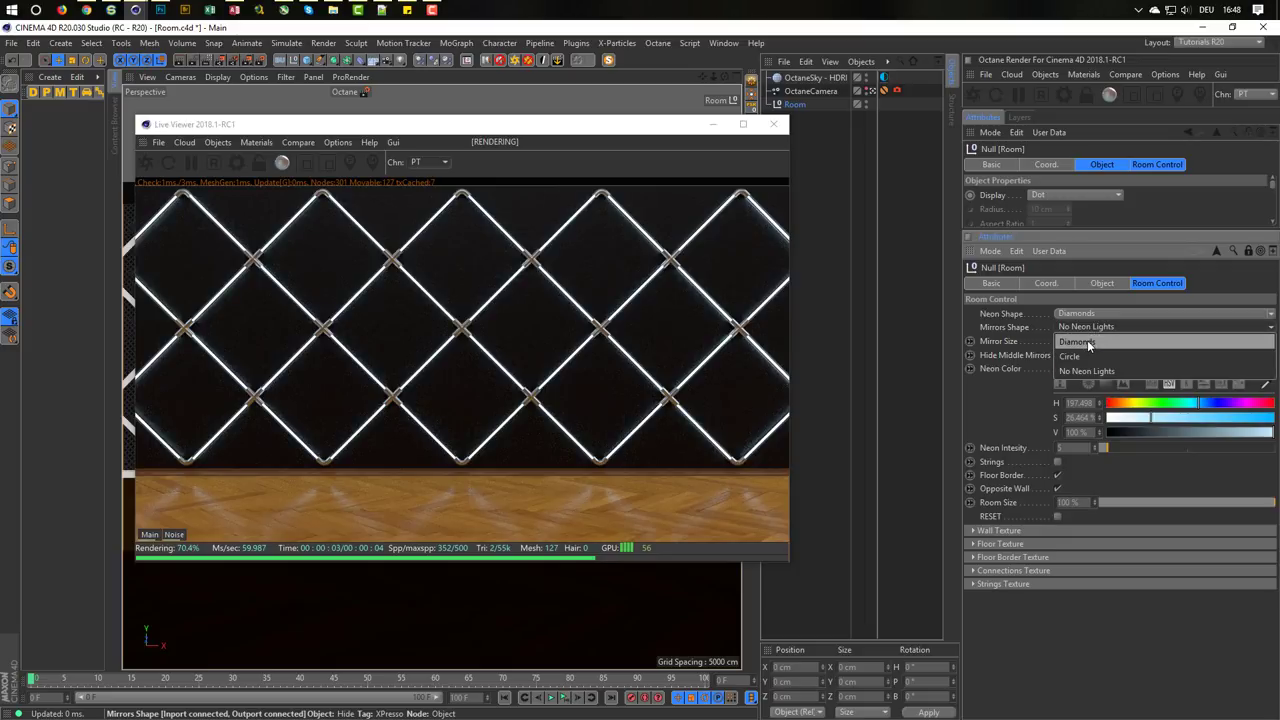
left_click(1087, 341)
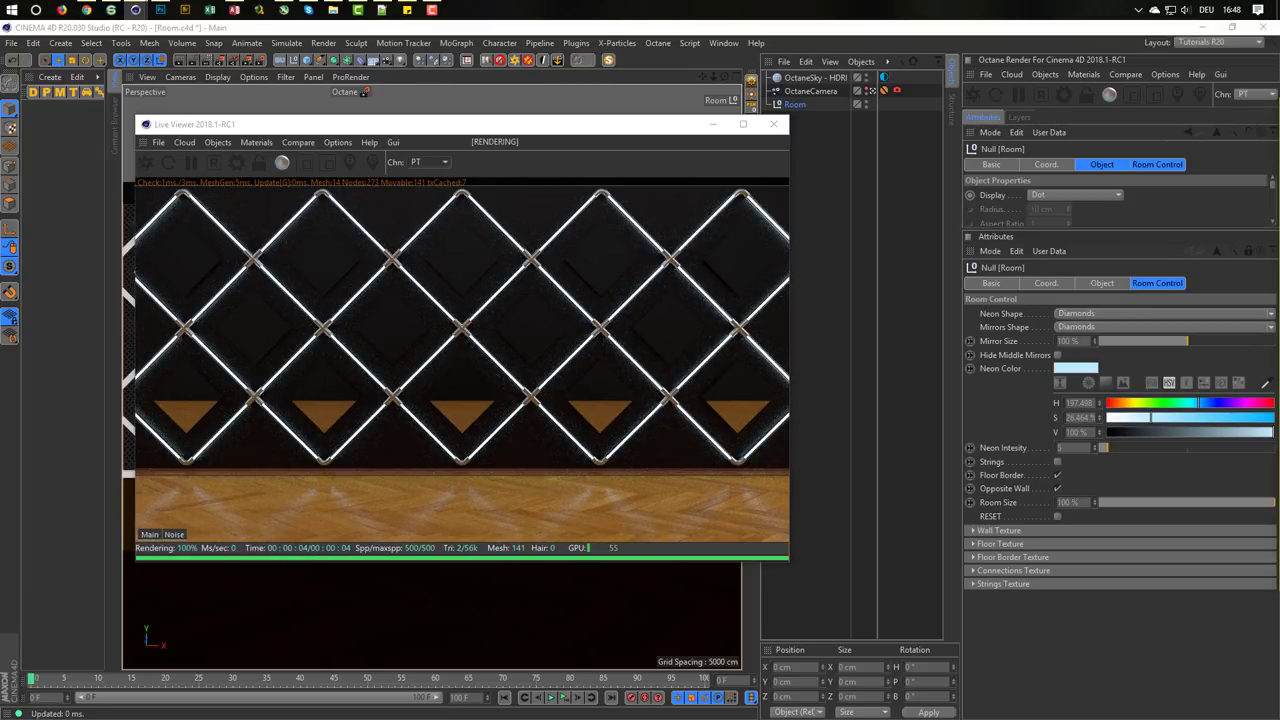
In Manage User Data, change Mirrors Shape's 'No Neon Lights' cycle option to 'No Mirrors'
left_click(928, 255)
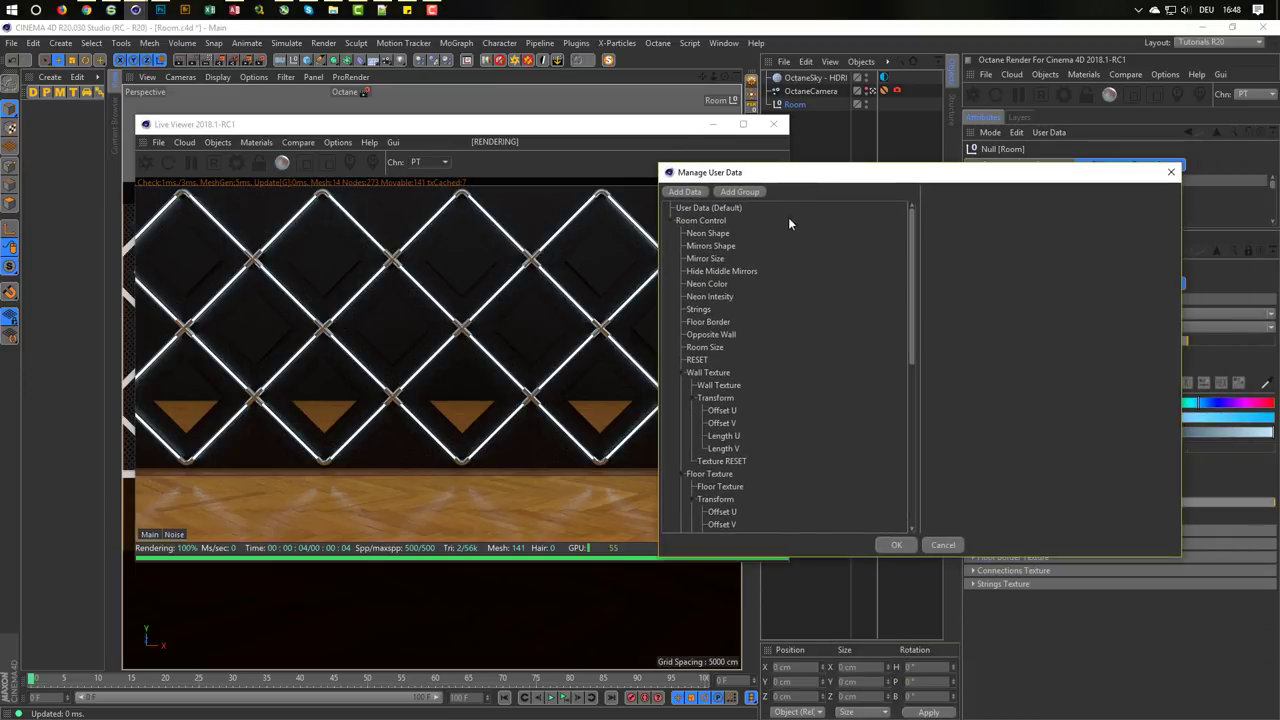
left_click(713, 247)
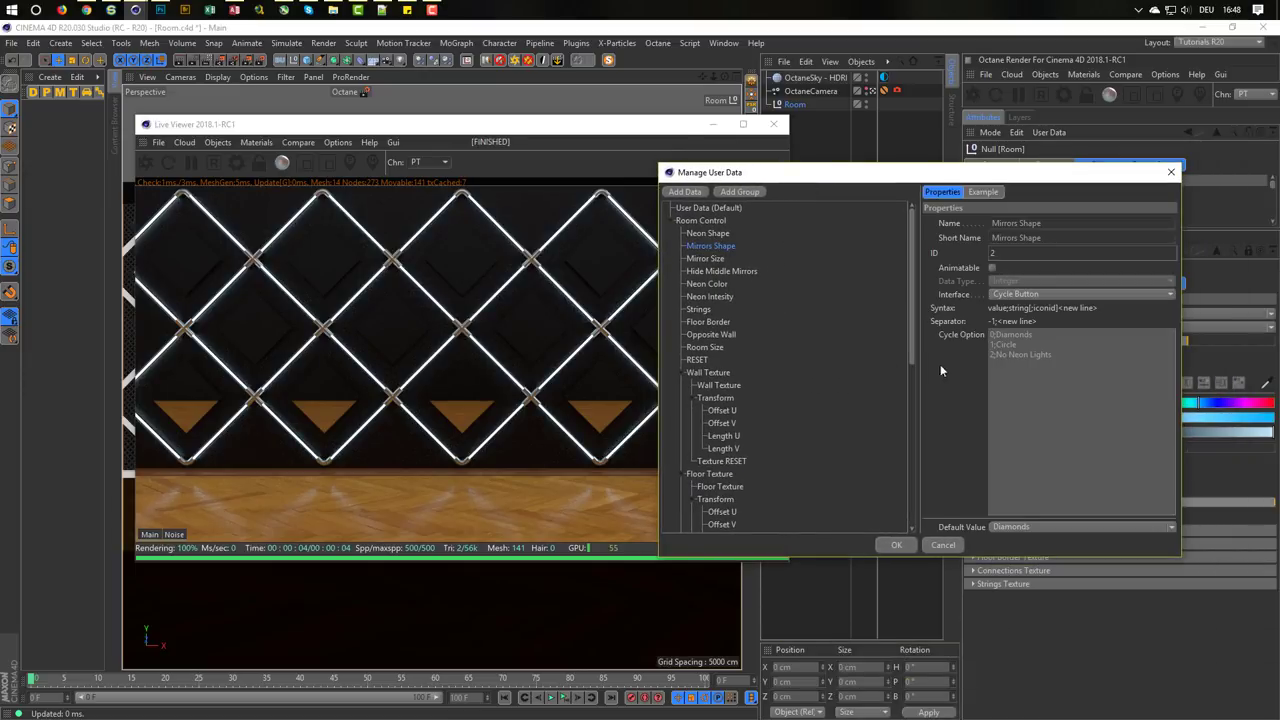
left_click(1061, 358)
key("shift+Left")
key("shift+Left")
key("shift+Left")
key("shift+Left")
key("shift+Left")
key("shift+Left")
key("shift+Left")
key("shift+Left")
key("shift+Left")
key("shift+Left")
key("shift+Left")
type("Mirrors")
left_click(896, 545)
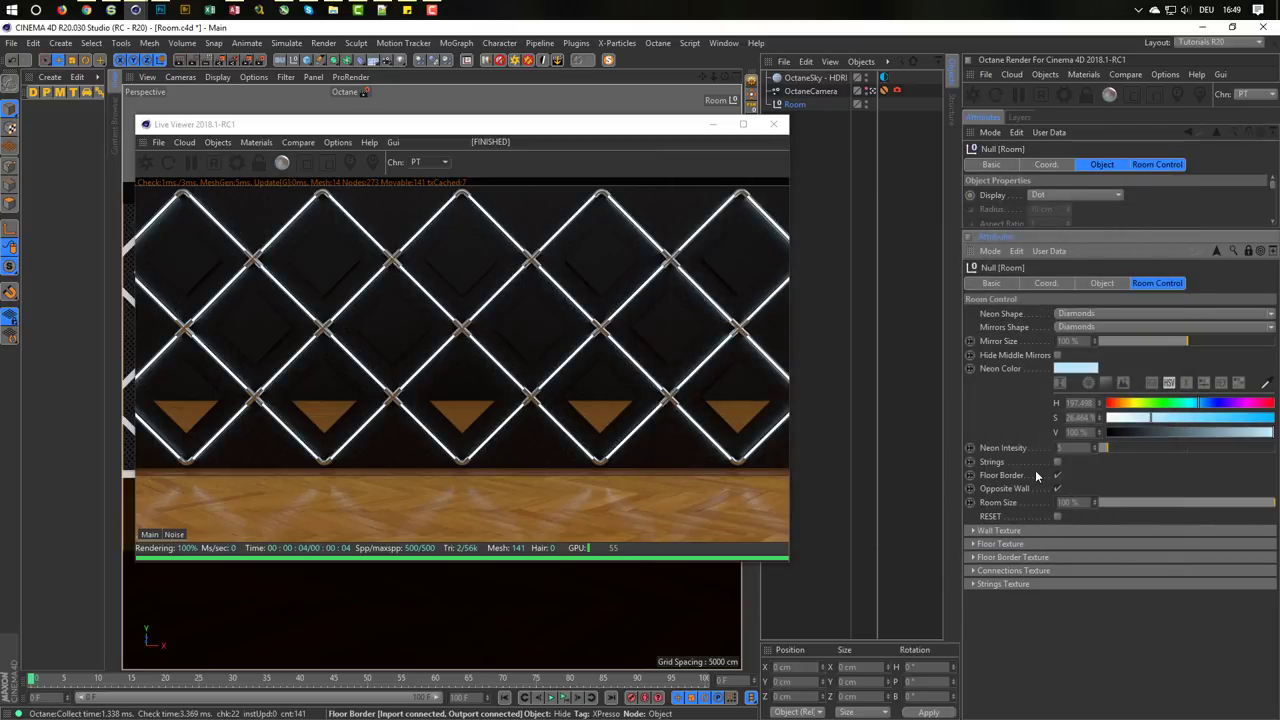
Test the new No Mirrors option, then return Mirrors Shape to Diamonds
left_click(1070, 326)
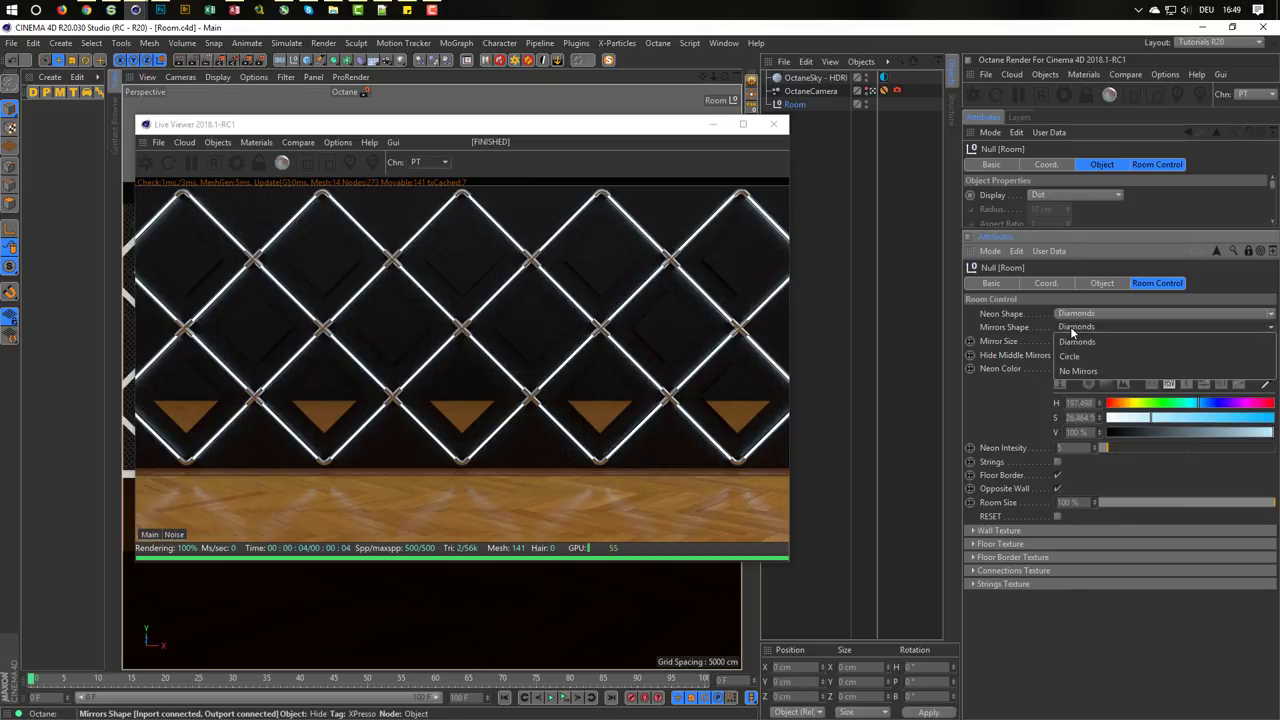
left_click(1076, 340)
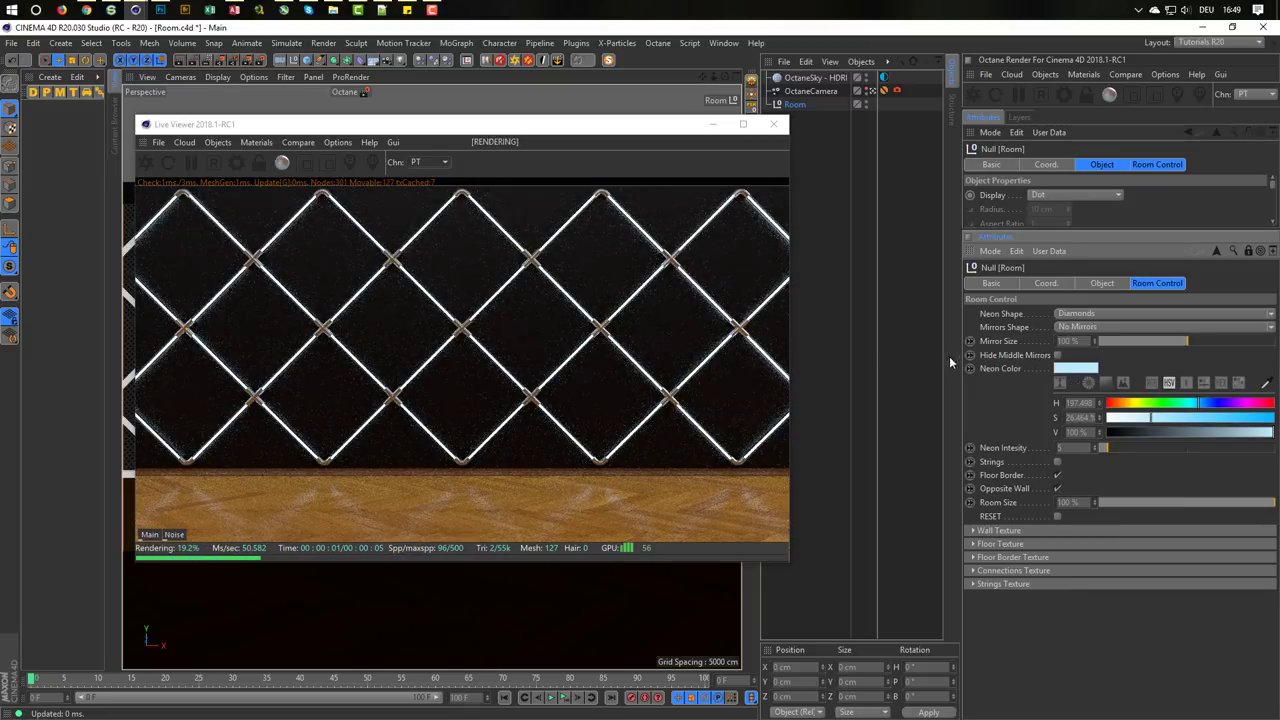
left_click(1076, 327)
left_click(1077, 342)
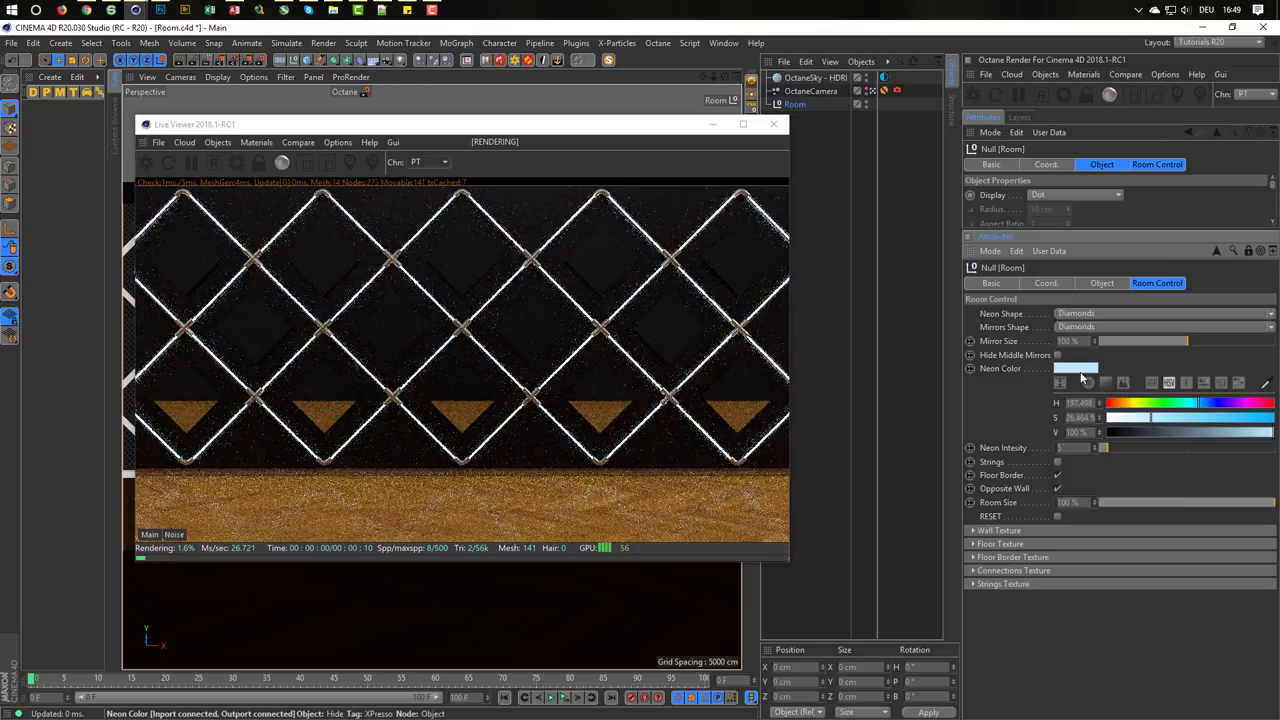
Enlarge the mirrors, then set Mirror Size back to 100%
left_click_drag(1178, 342, 1248, 352)
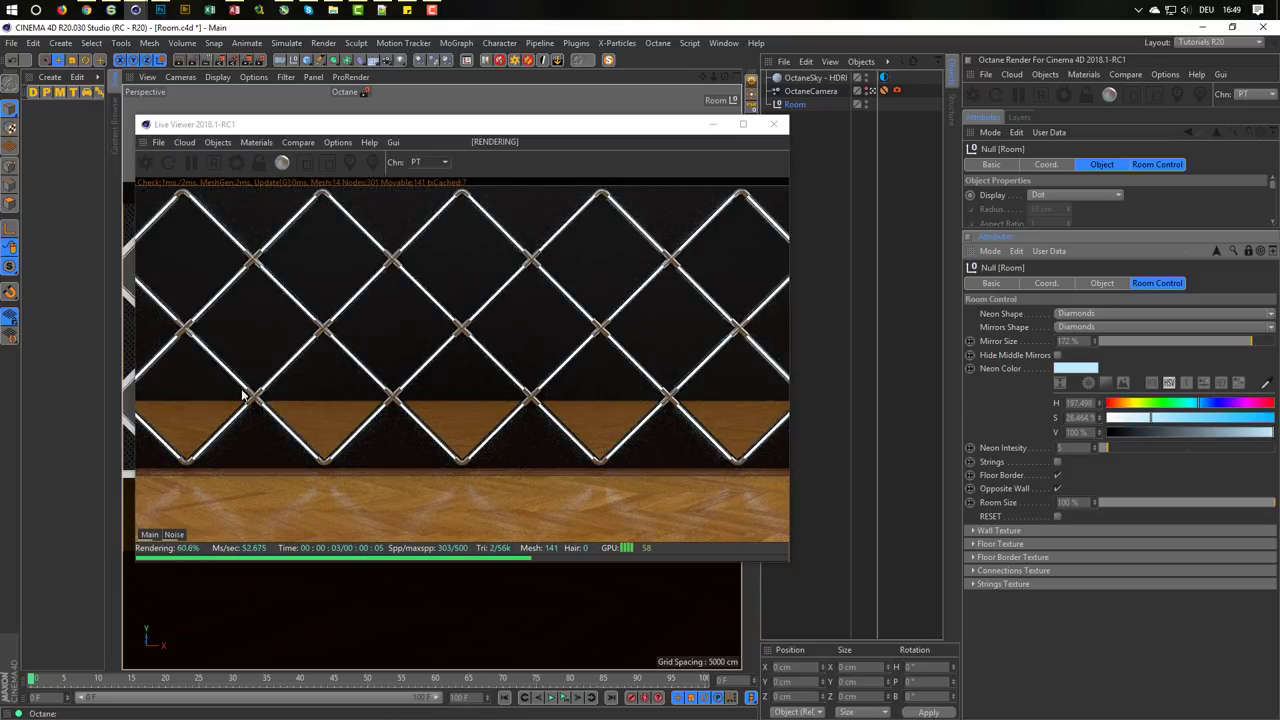
double_click(1068, 341)
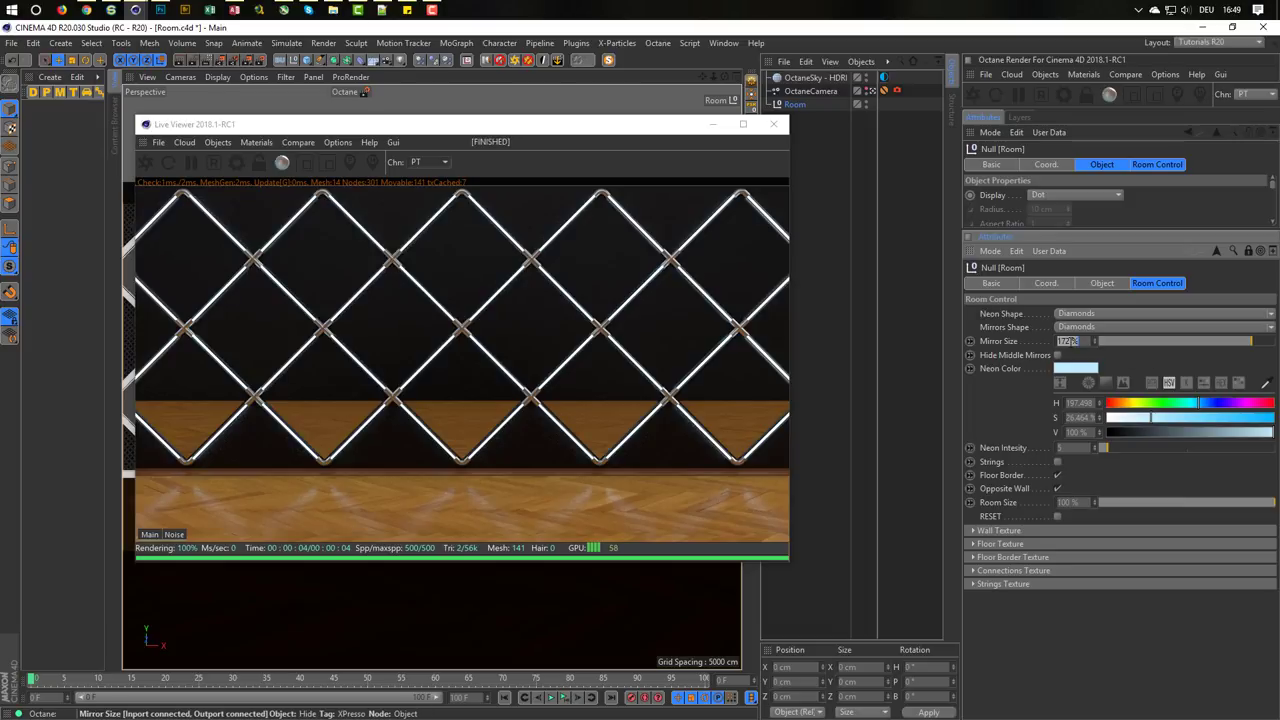
type("100")
key("Return")
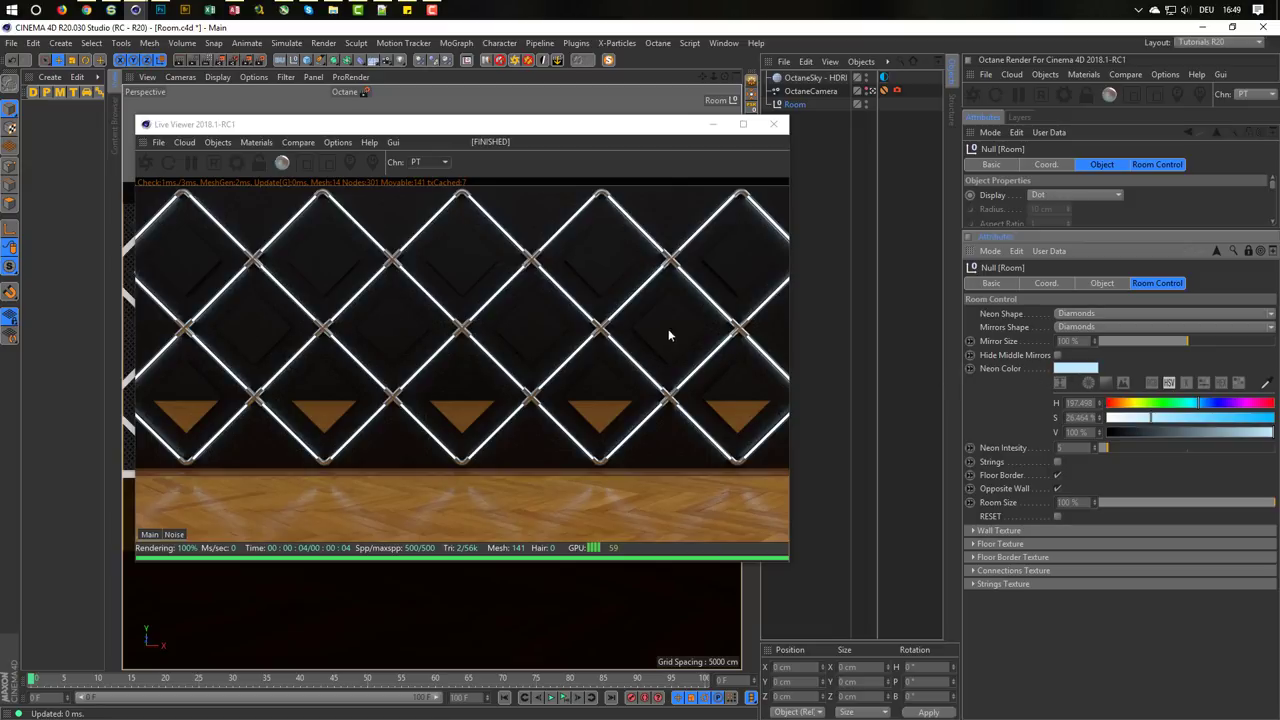
Keep the middle mirrors visible and set Neon Color to light cyan (H 189°, S 29%)
left_click(1057, 355)
left_click(1059, 356)
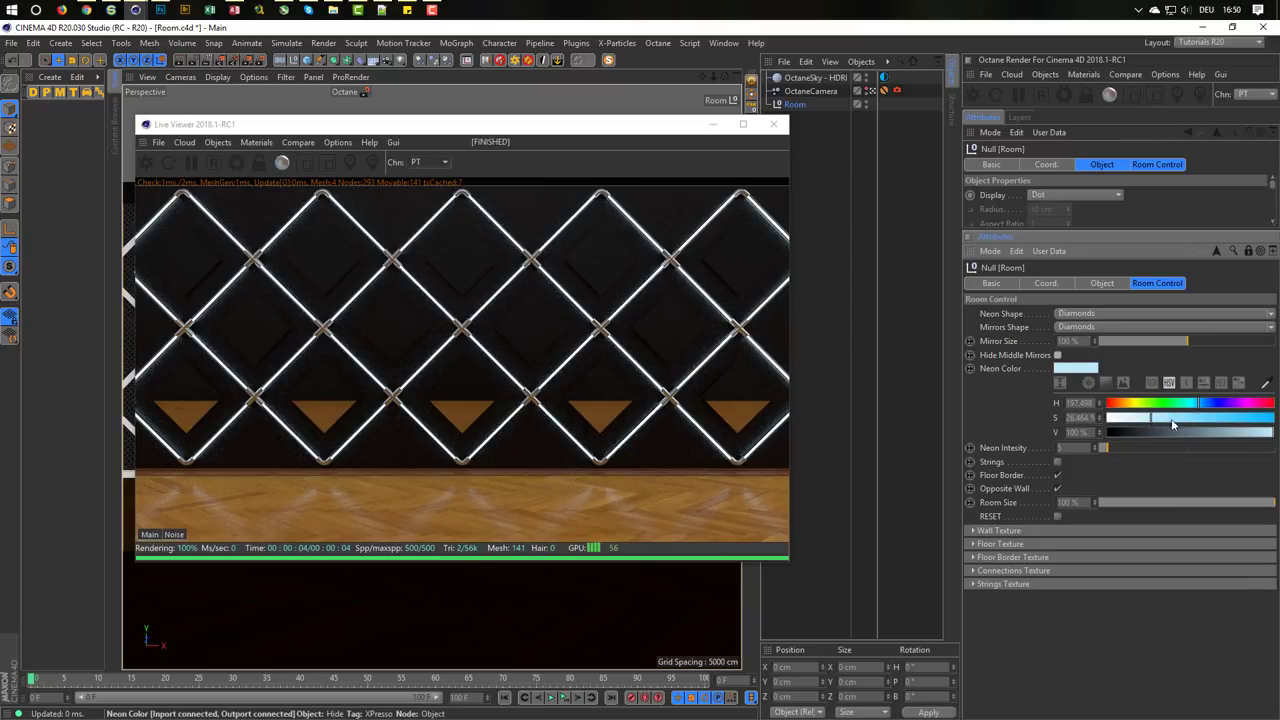
mouse_move(1150, 418)
left_mouse_down()
mouse_move(1203, 422)
mouse_move(1176, 405)
mouse_move(1167, 414)
left_mouse_up()
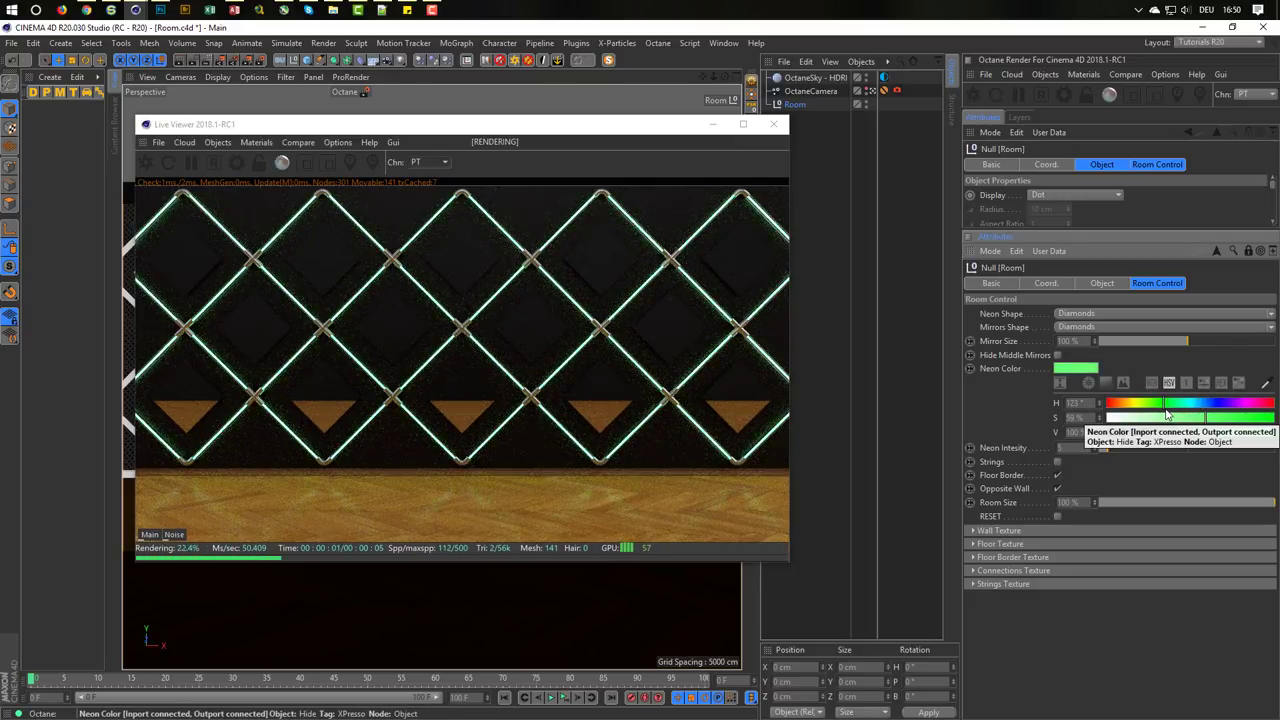
left_click_drag(1172, 406, 1152, 424)
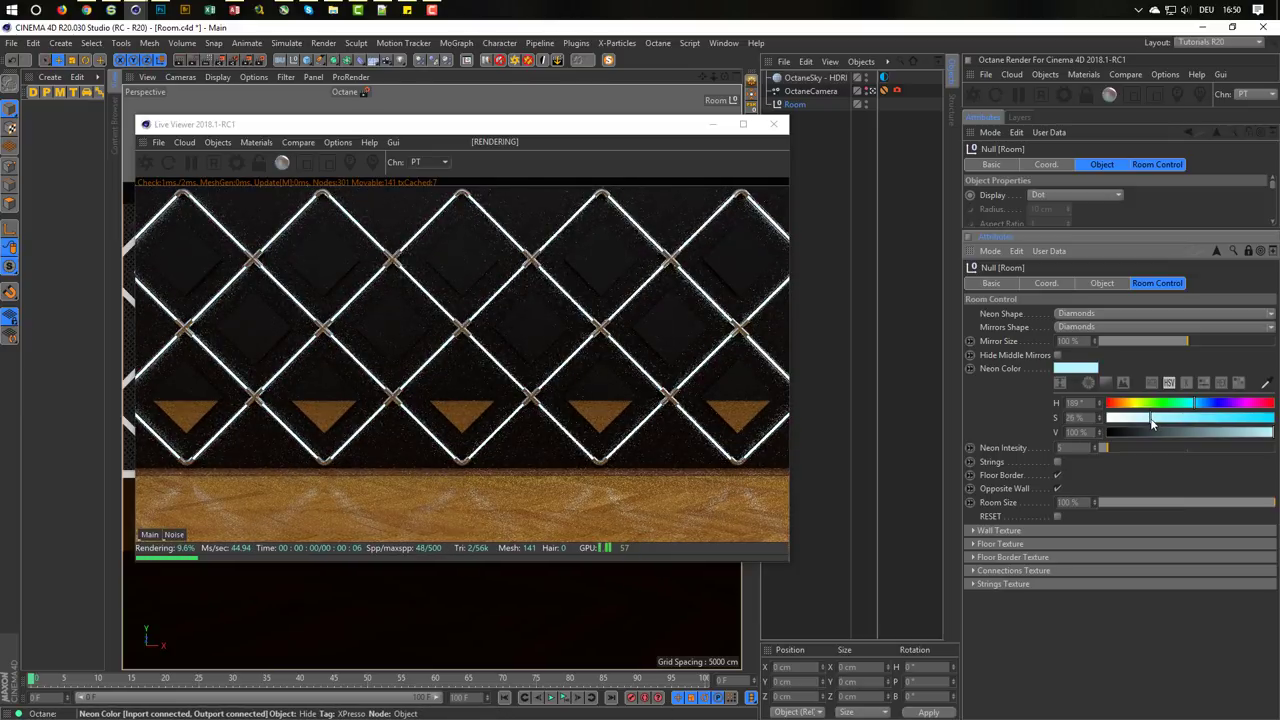
Test the Octane camera tag's post-processing glow, leaving Enable unchecked
left_click(635, 139)
left_click_drag(635, 139, 627, 173)
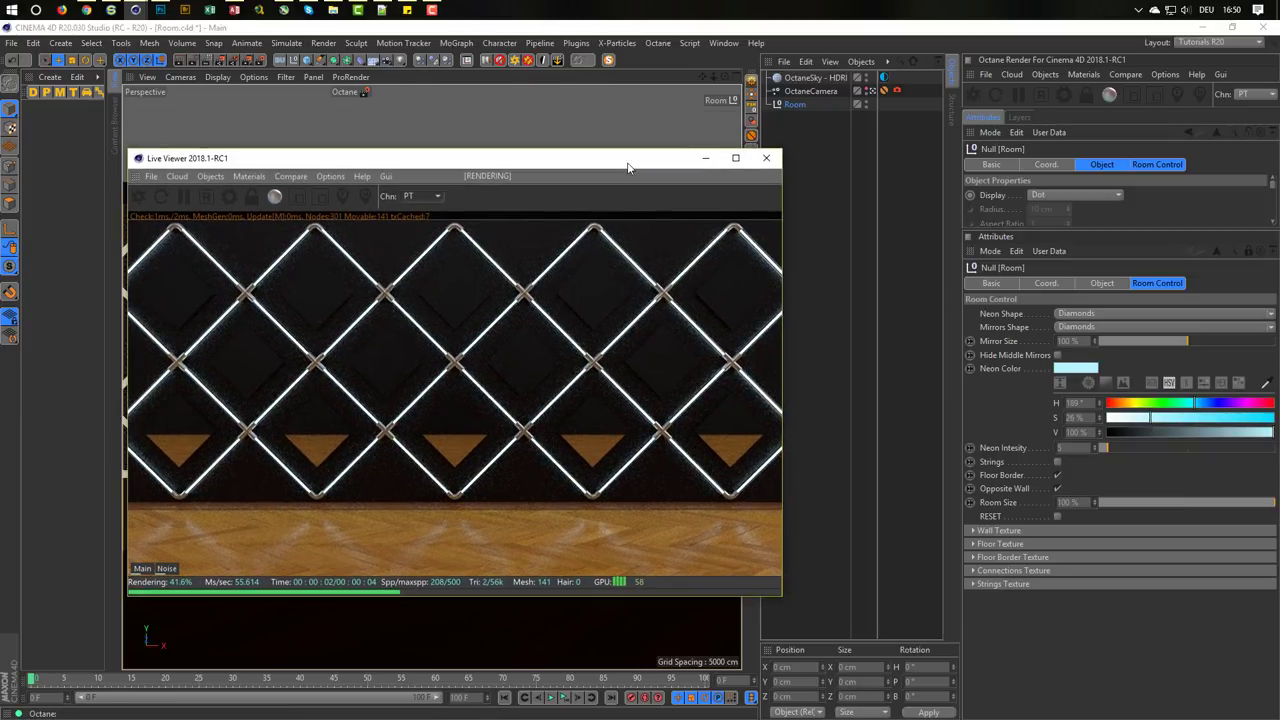
left_click(896, 91)
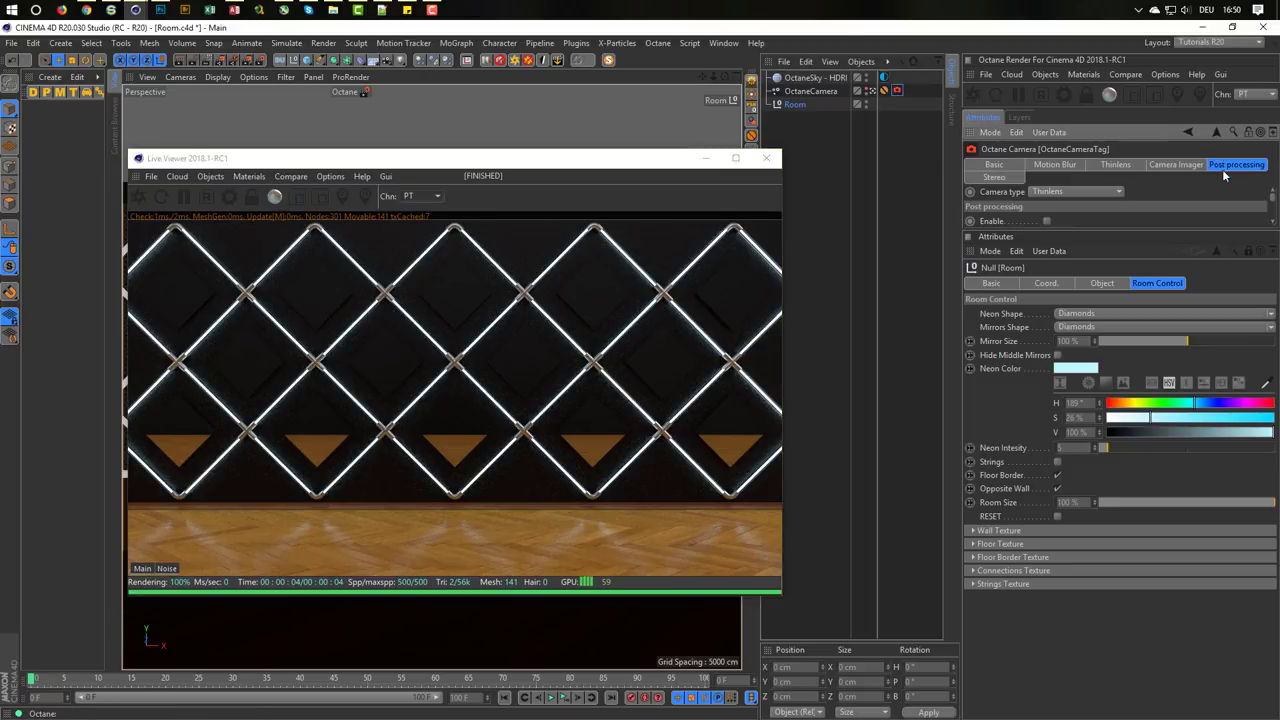
left_click(1046, 222)
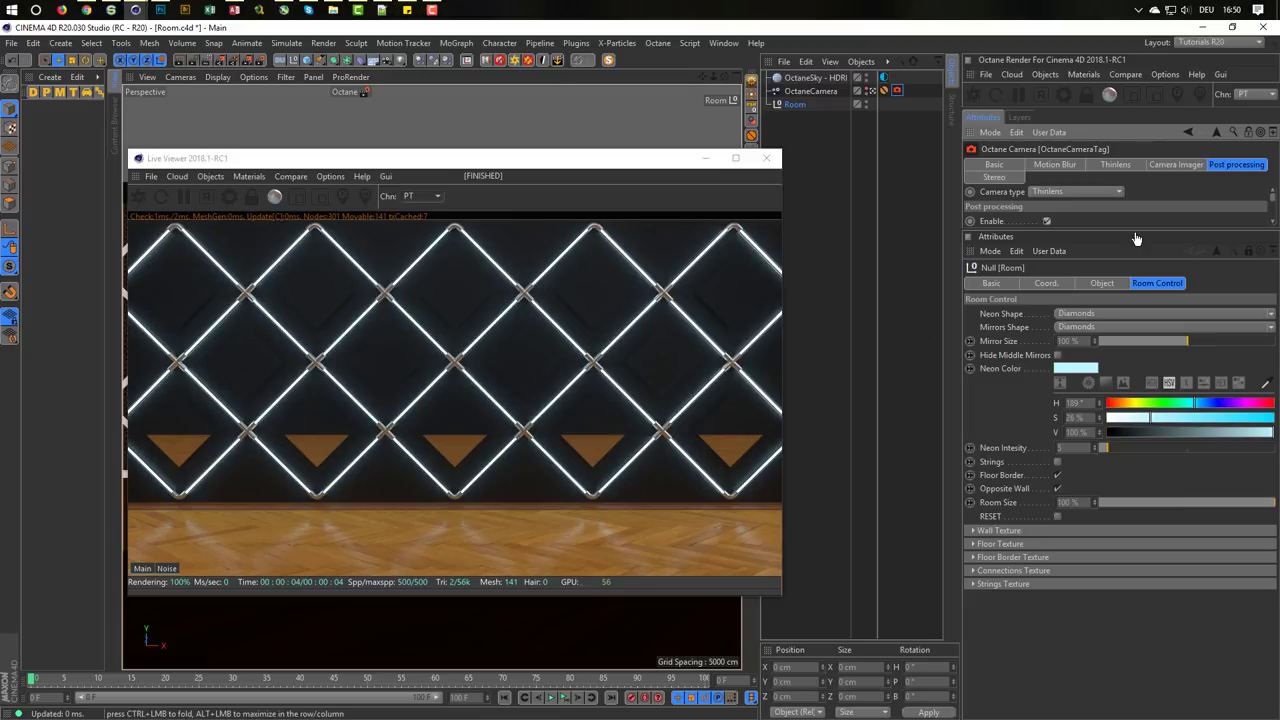
left_click(1046, 222)
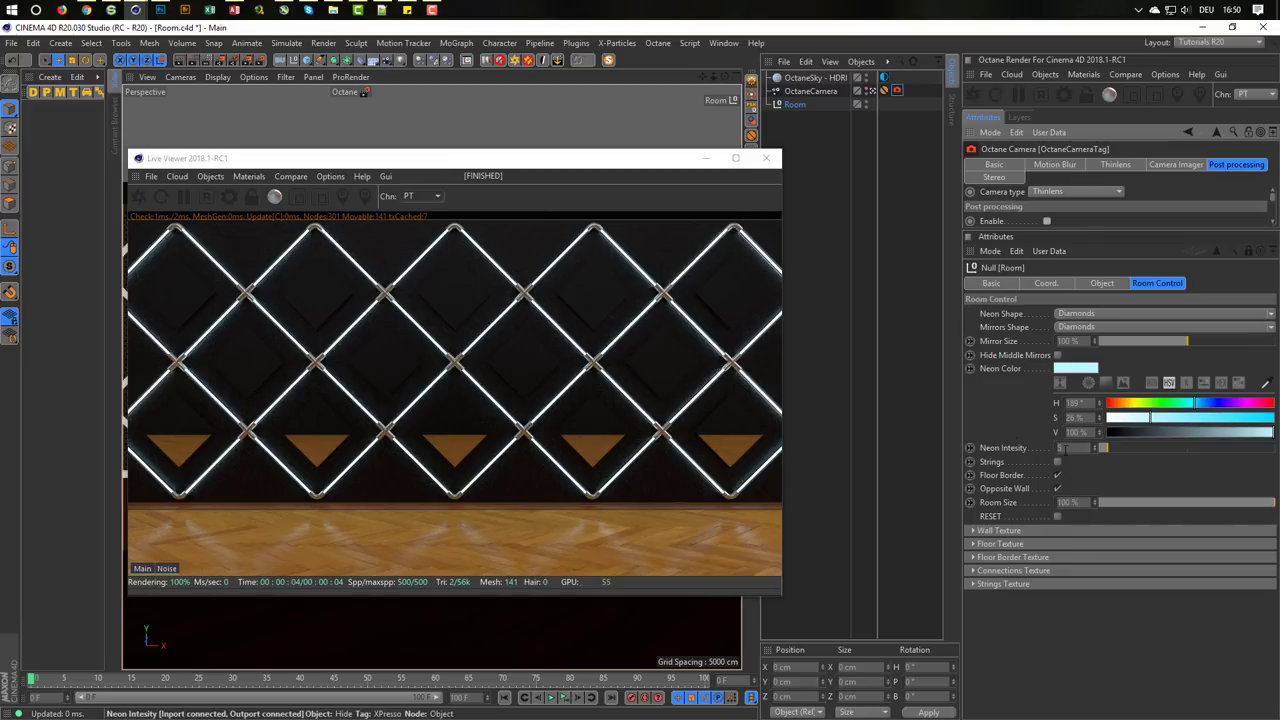
Test the Strings and Floor Border toggles, then switch off Opposite Wall
left_click(1057, 463)
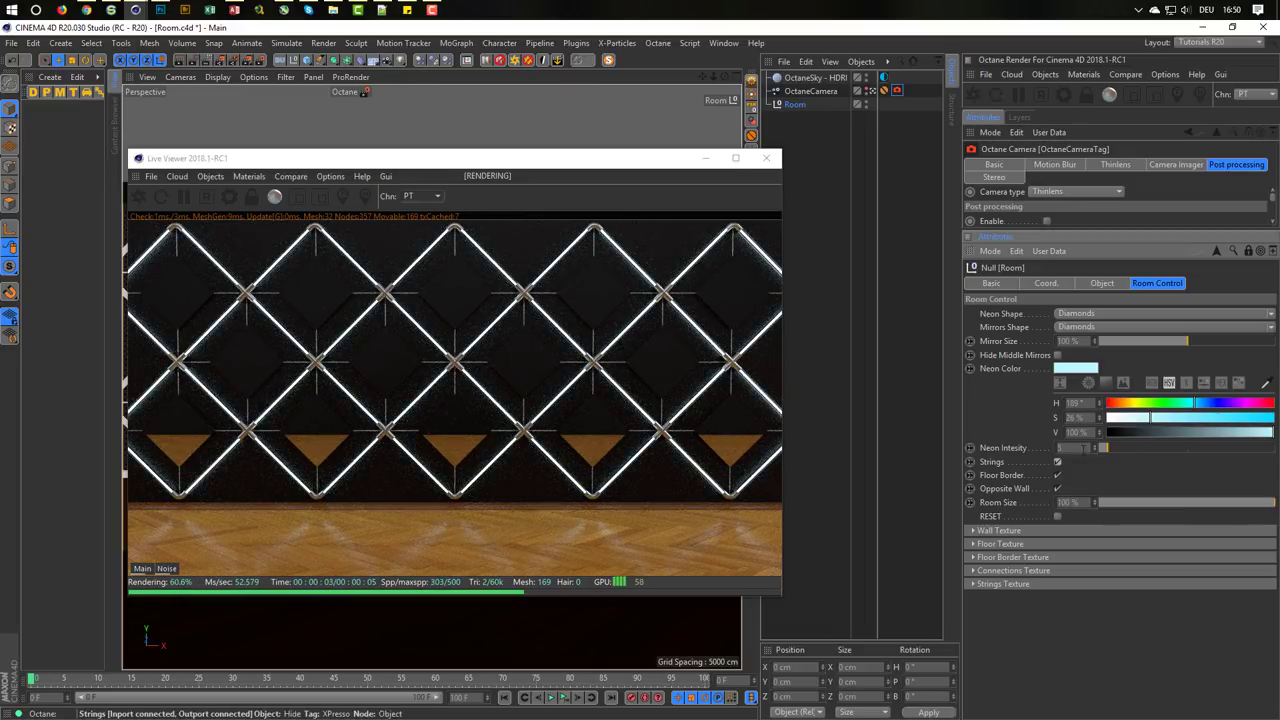
left_click(1057, 462)
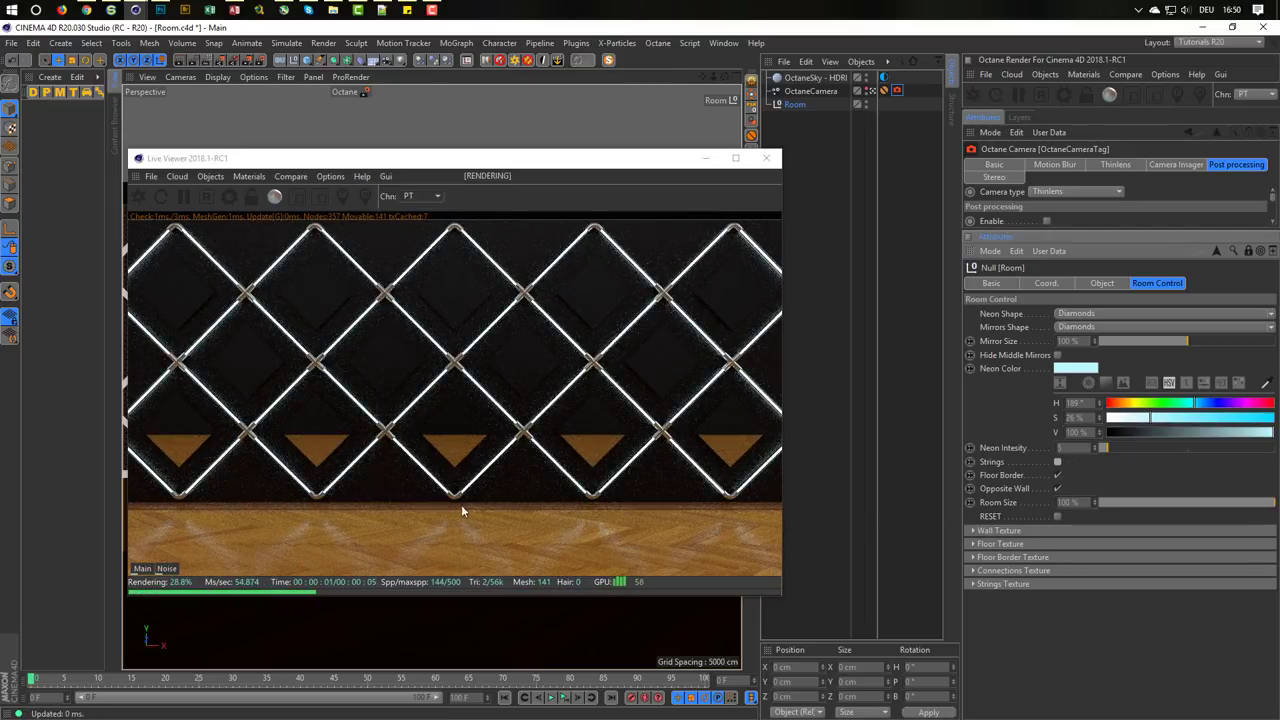
left_click(1057, 476)
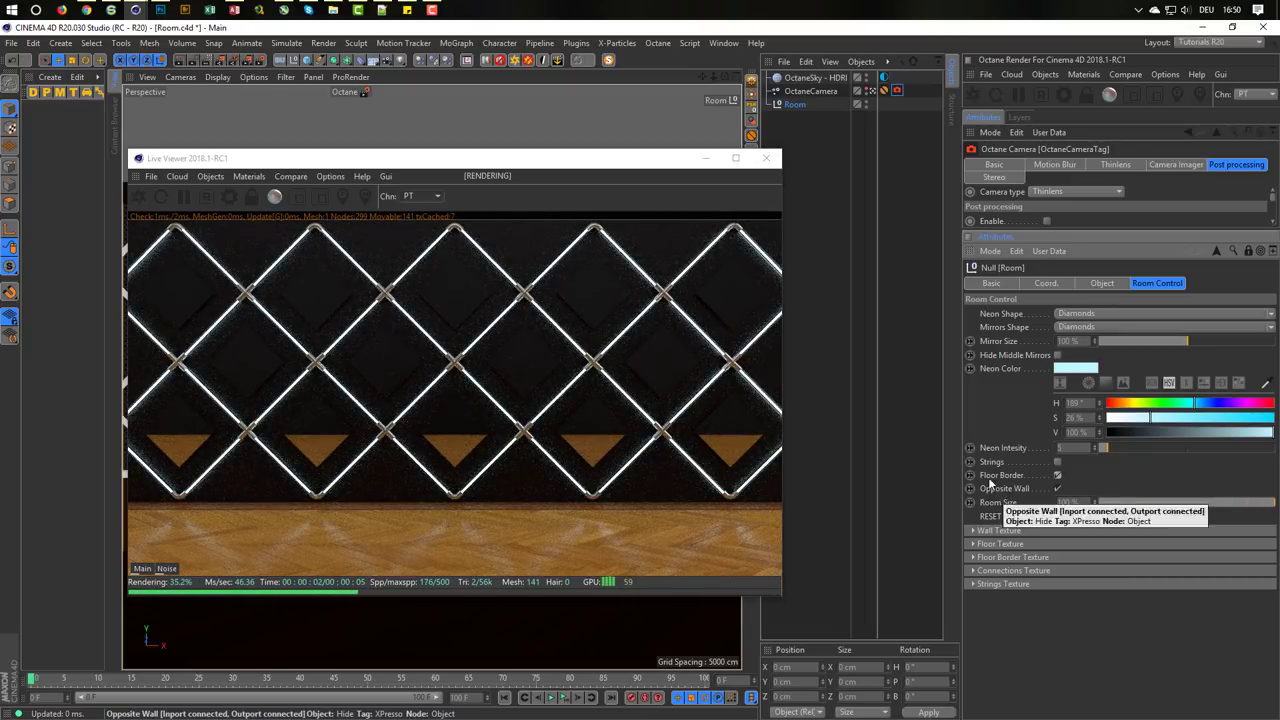
left_click(1057, 488)
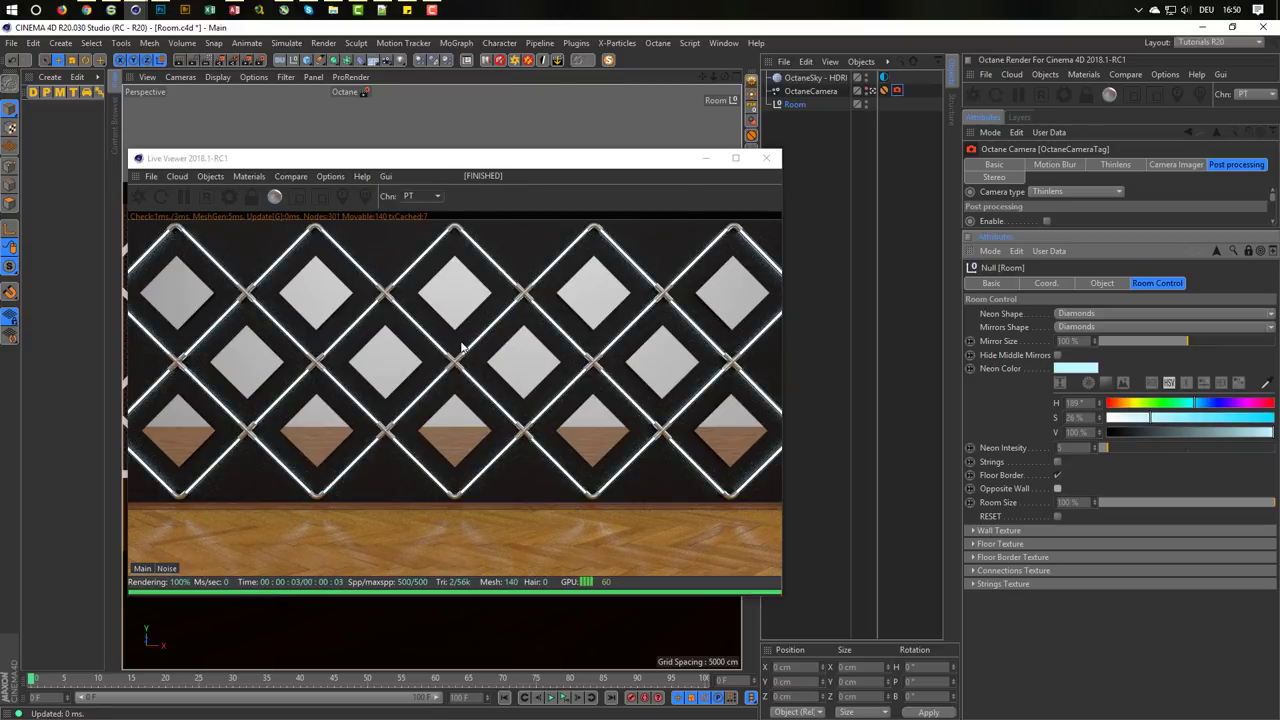
Re-enable Opposite Wall, test smaller Room Sizes, keep 100%, and clear the upper attributes panel
left_click(1057, 488)
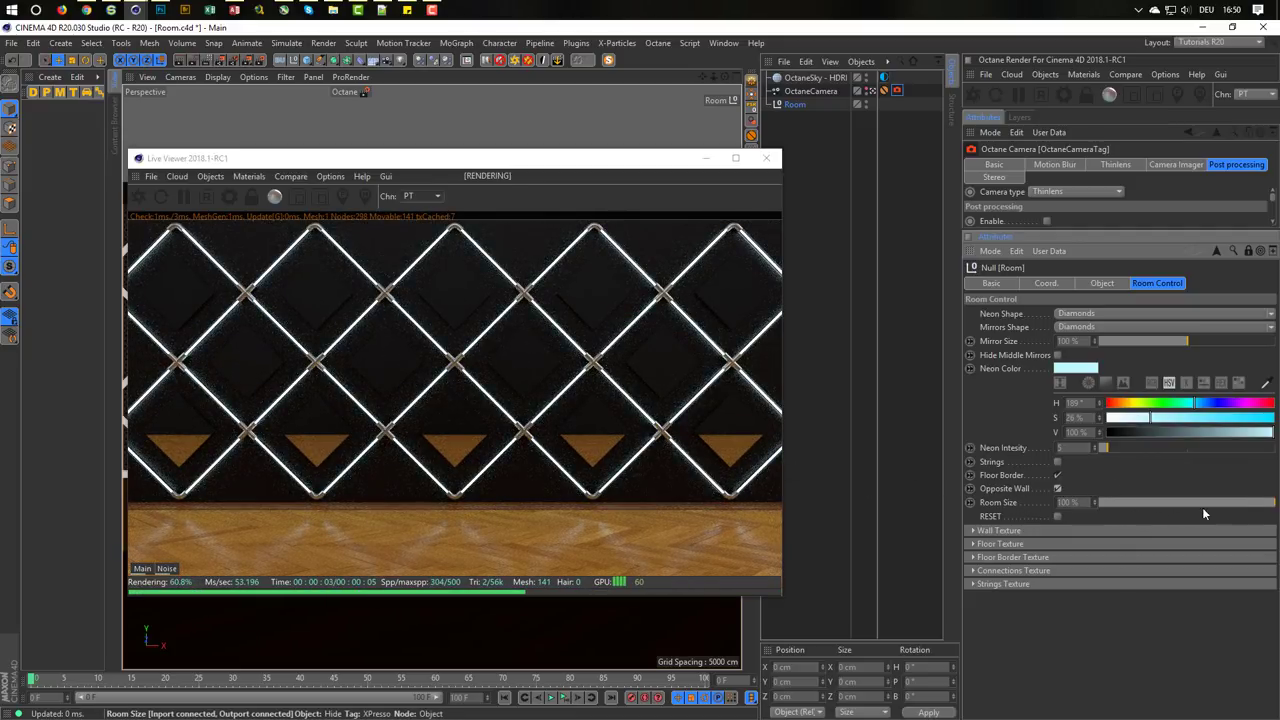
mouse_move(1202, 507)
left_mouse_down()
mouse_move(1150, 508)
mouse_move(1222, 505)
left_mouse_up()
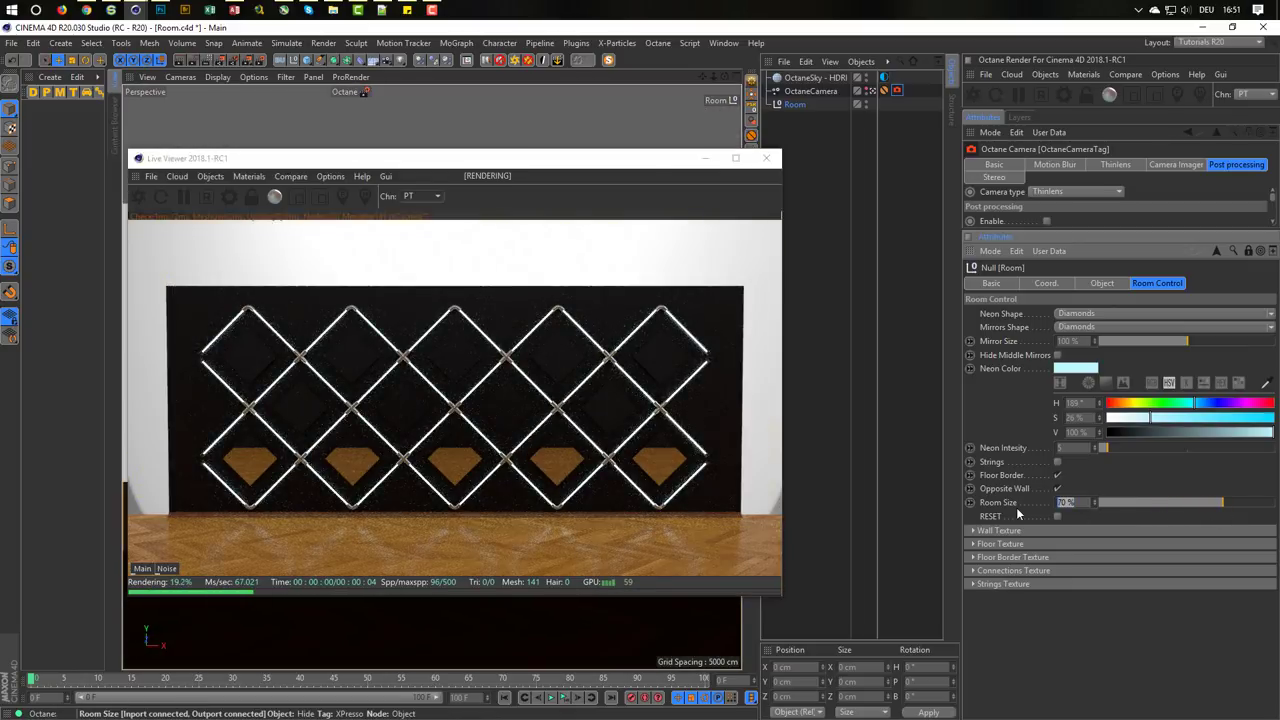
left_click(1016, 507)
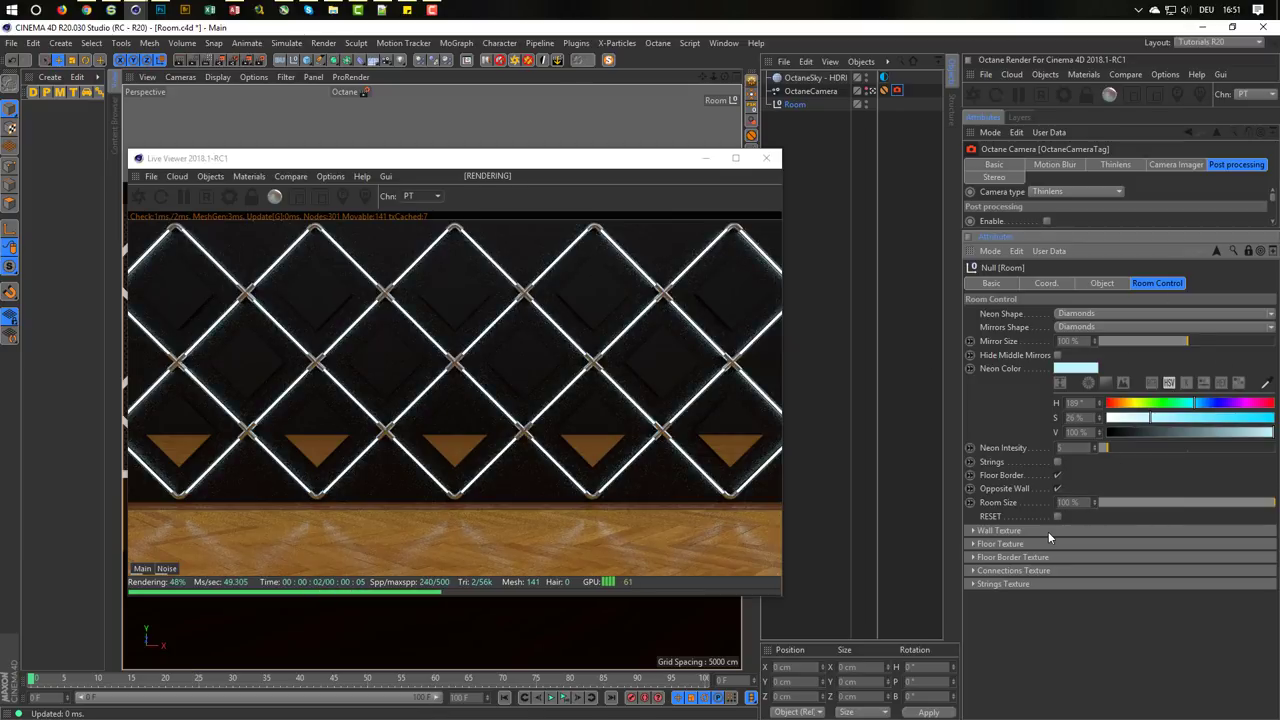
left_click(1140, 502)
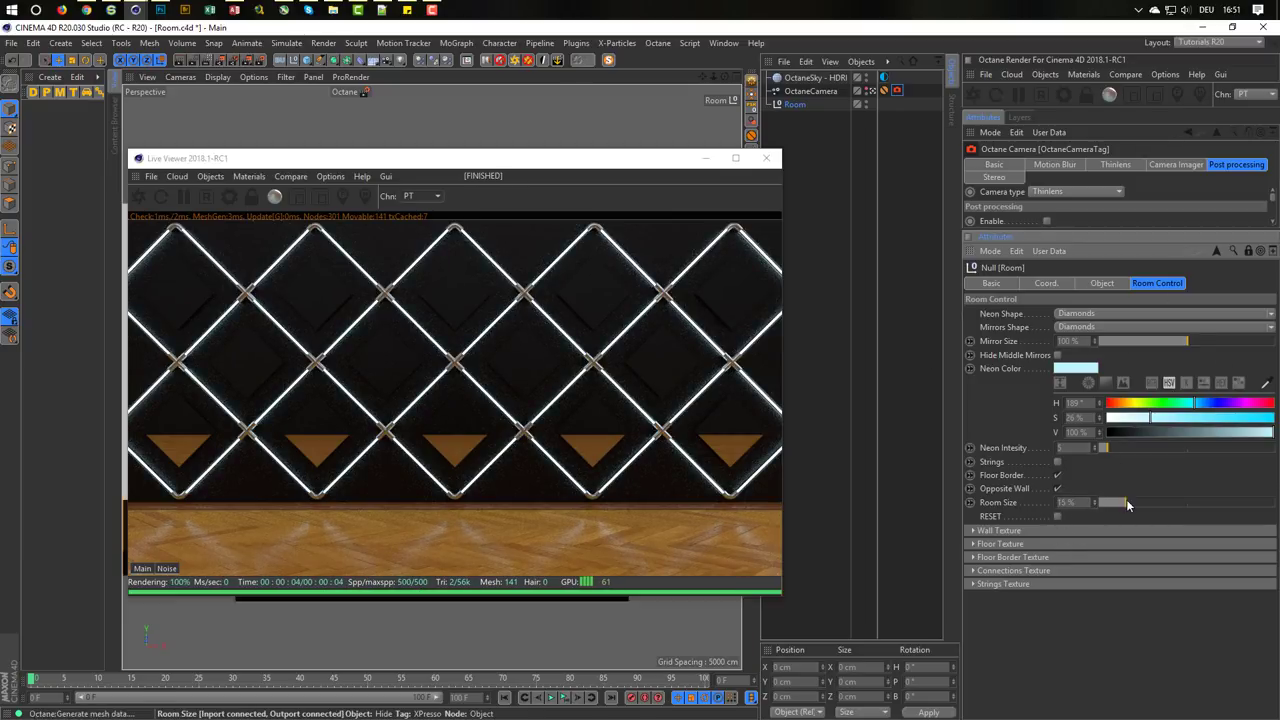
left_click(1057, 516)
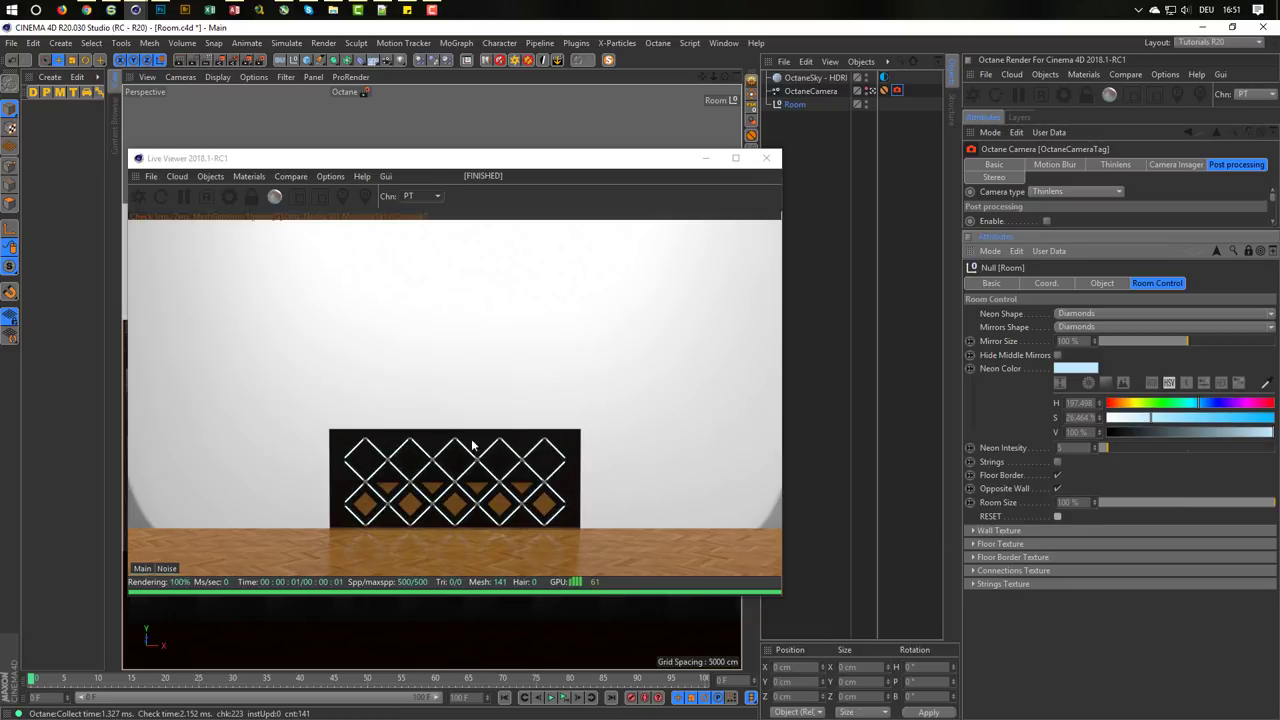
key("ctrl+z")
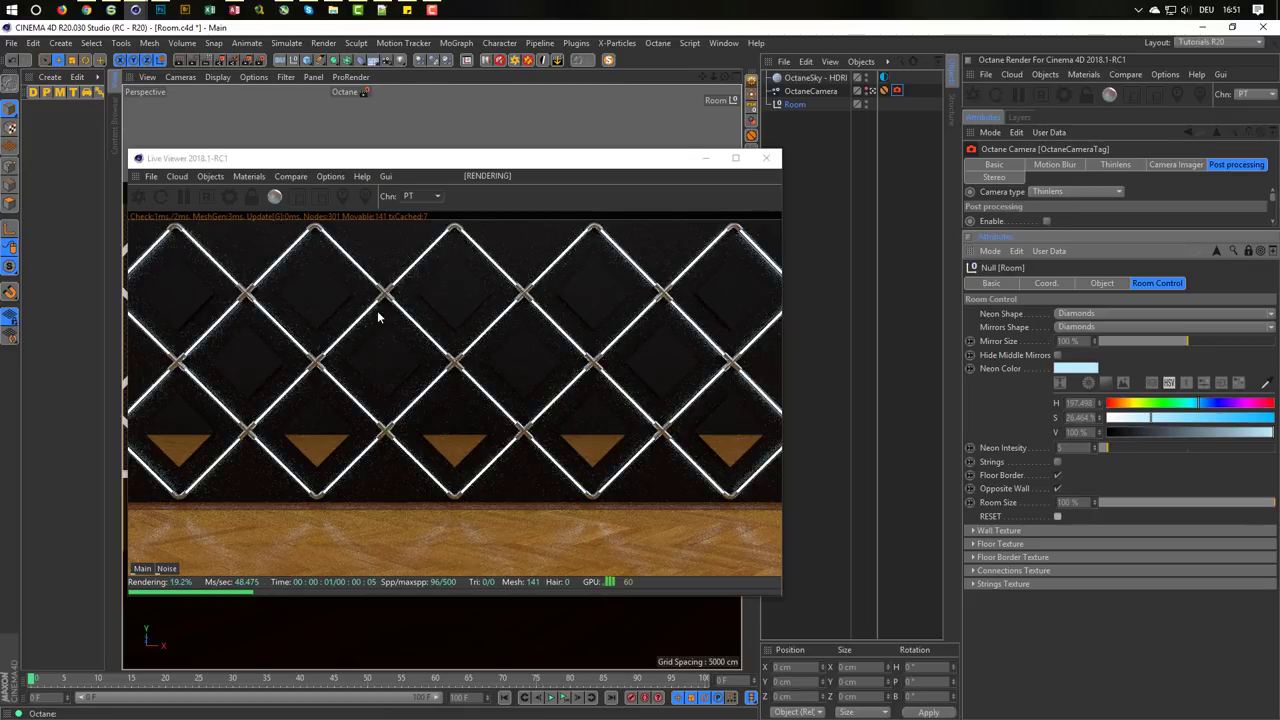
left_click(1028, 226)
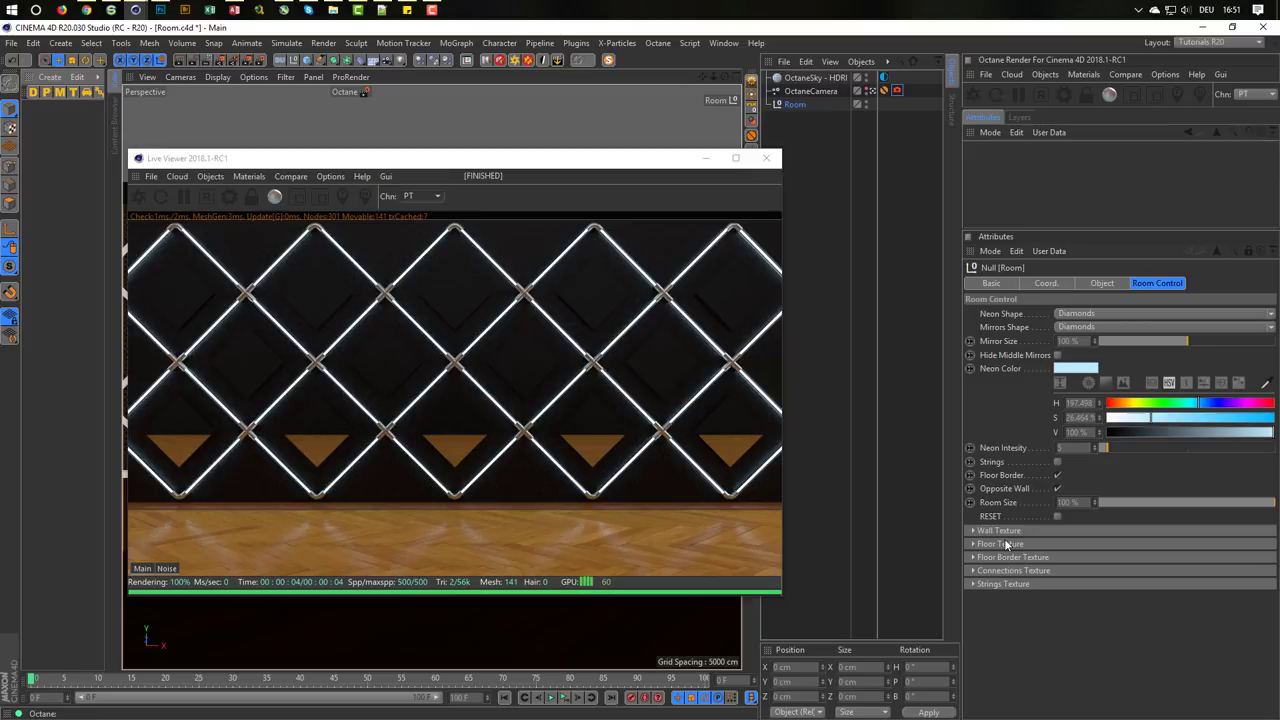
Download the Wood_007 material from the LiveDB browser into the scene
left_click(981, 543)
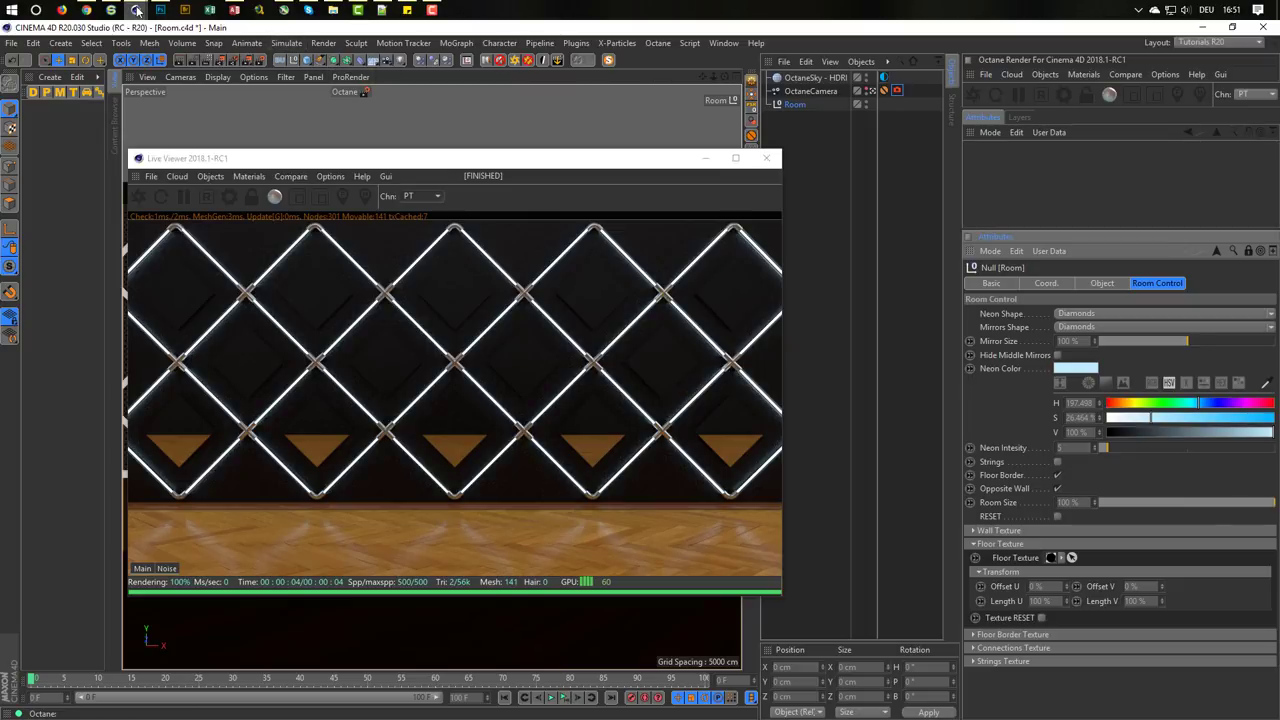
mouse_move(136, 10)
left_click(205, 65)
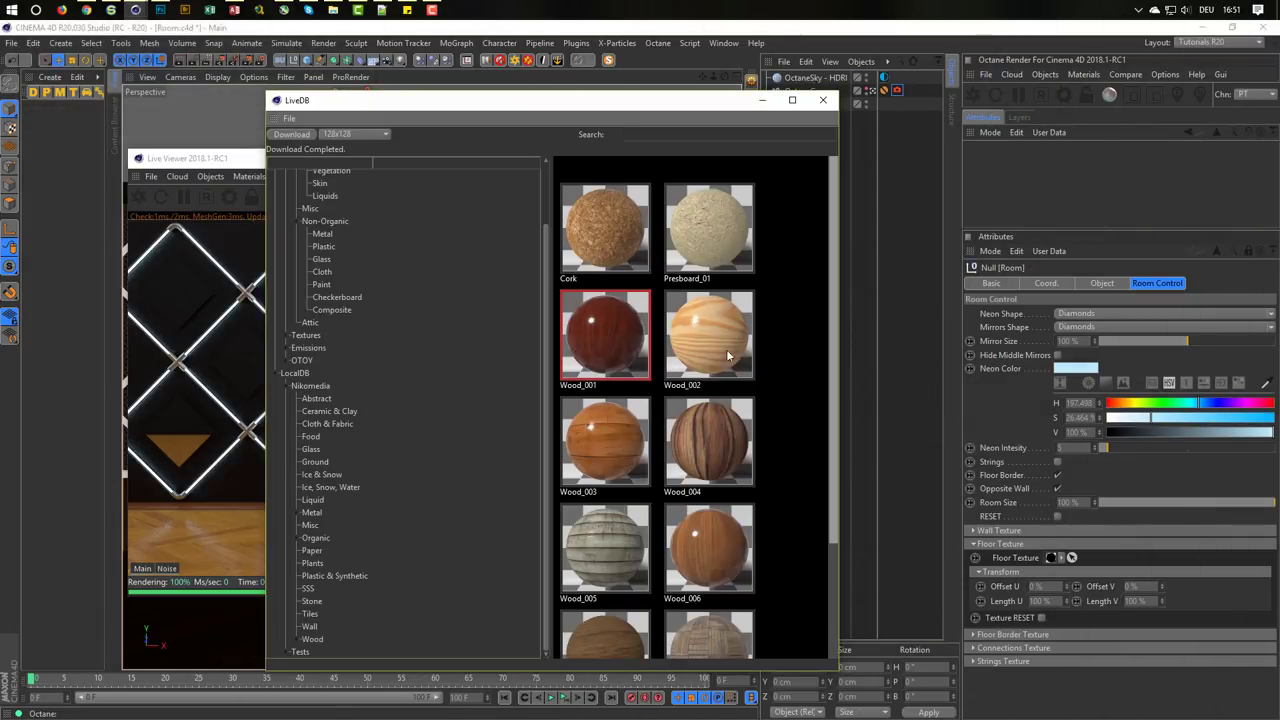
scroll(737, 340, "down", 2)
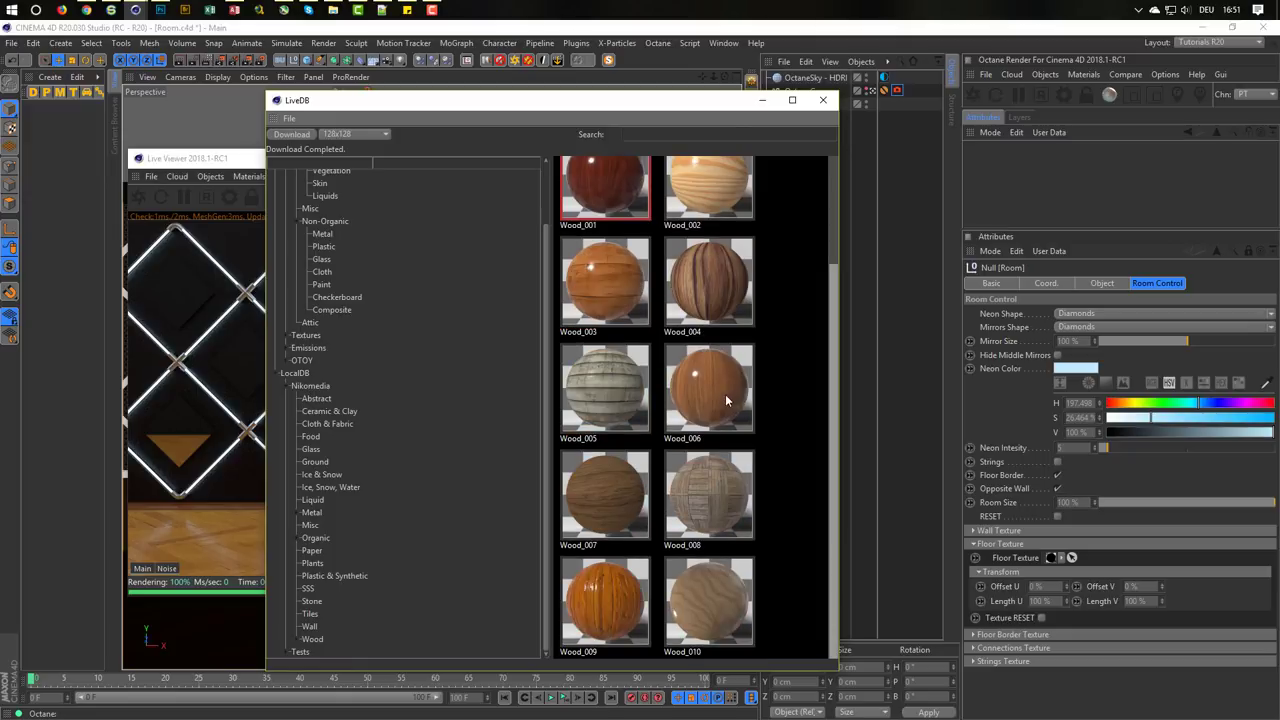
left_click(614, 491)
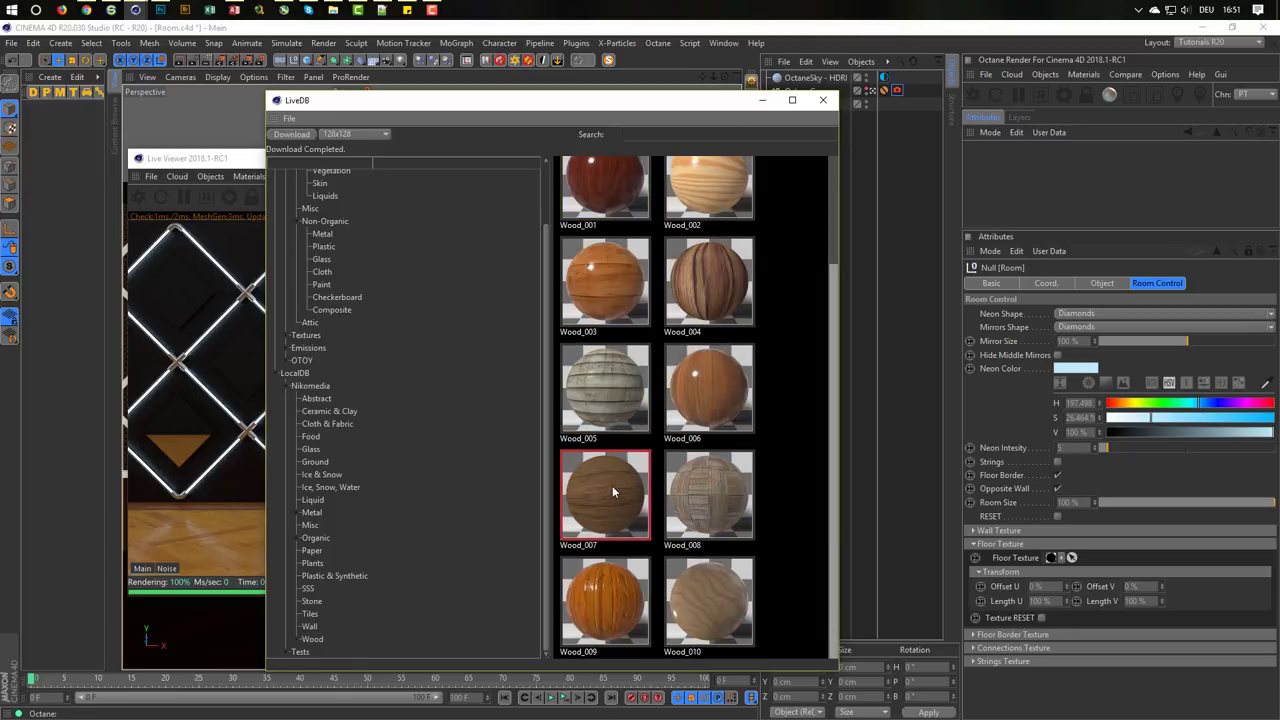
left_click(291, 136)
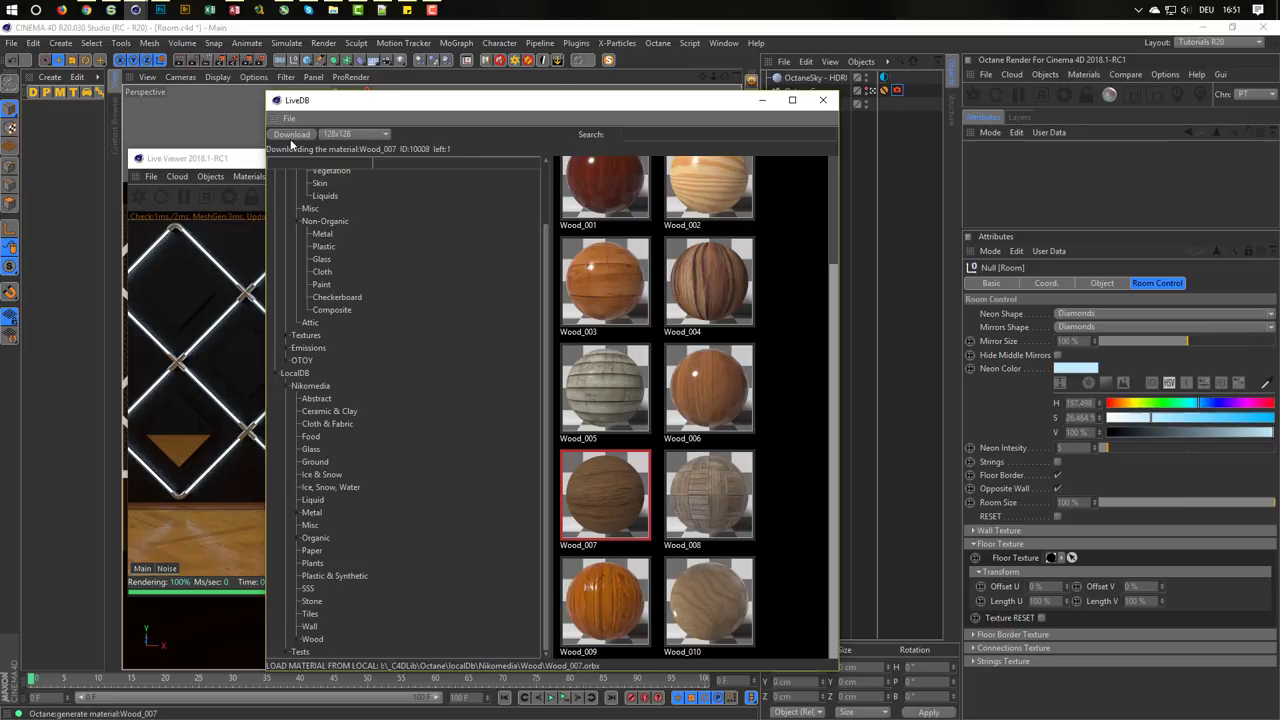
left_click(762, 100)
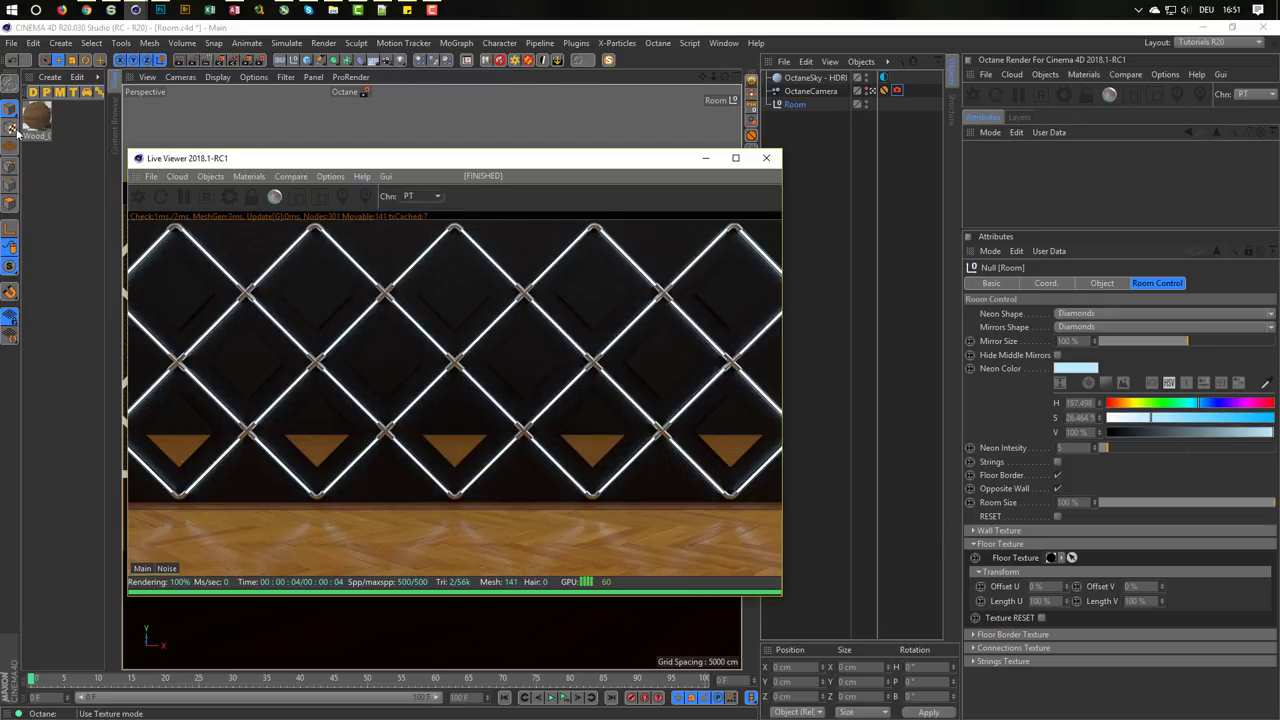
Assign Wood_007 as the Room's Floor Texture
left_click(36, 119)
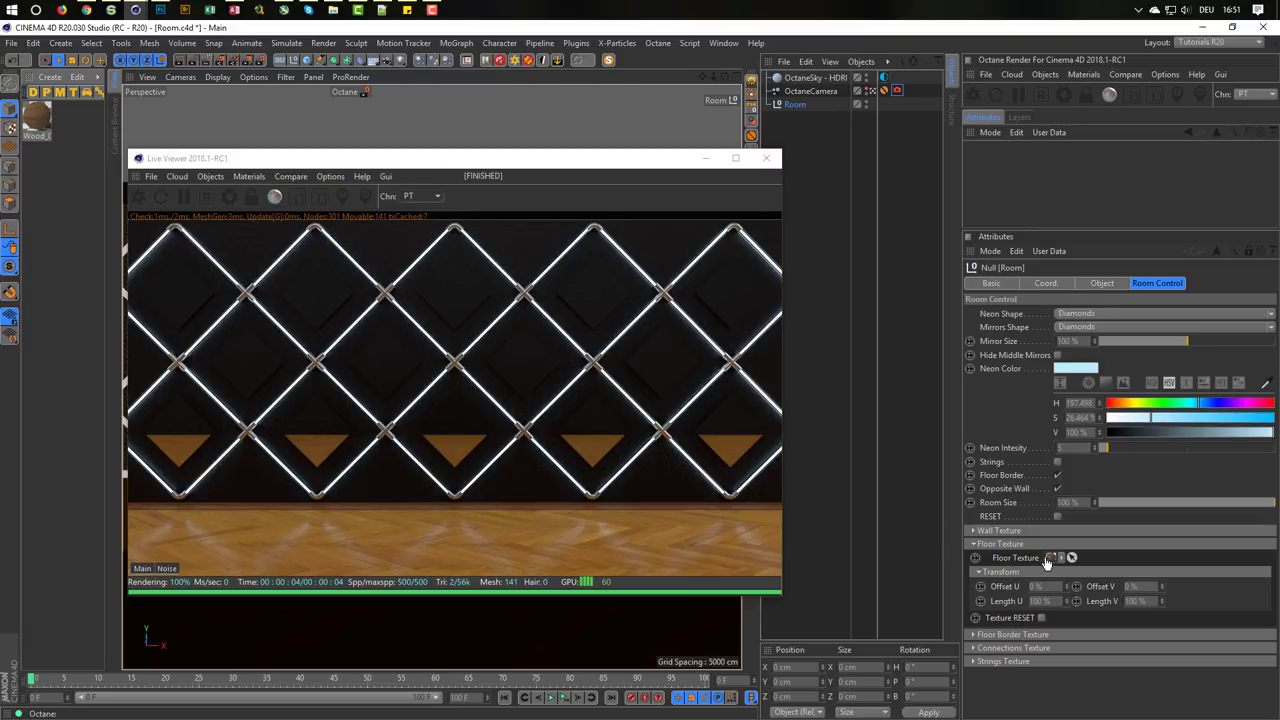
left_click_drag(1047, 562, 1049, 563)
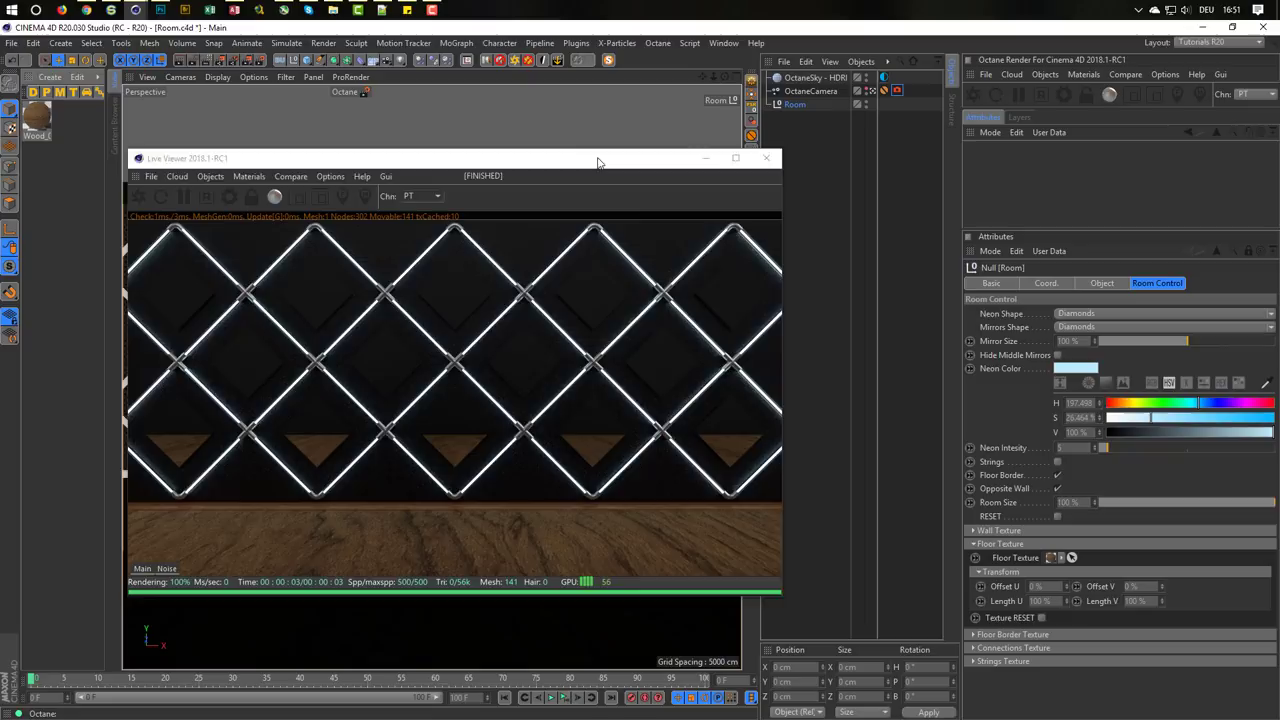
left_click_drag(598, 162, 828, 170)
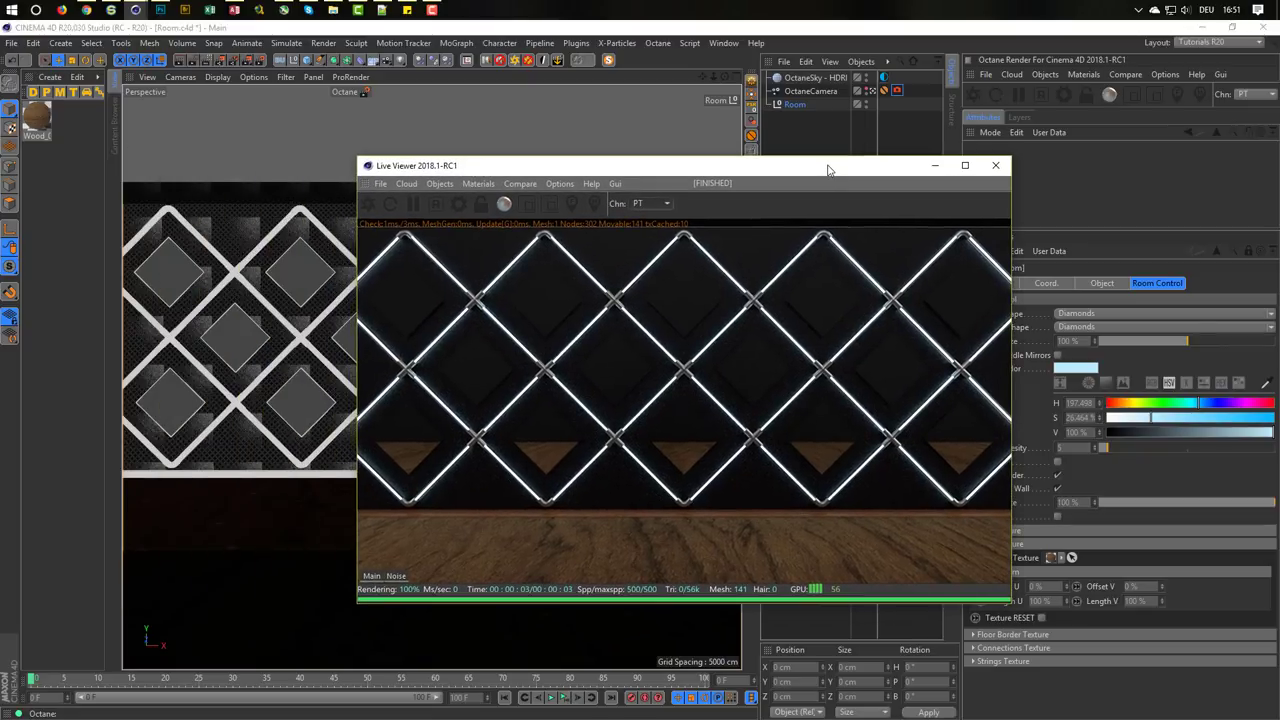
Add a Transform node to Wood_007's ImageTextures in the Octane Node Editor
left_click(28, 127)
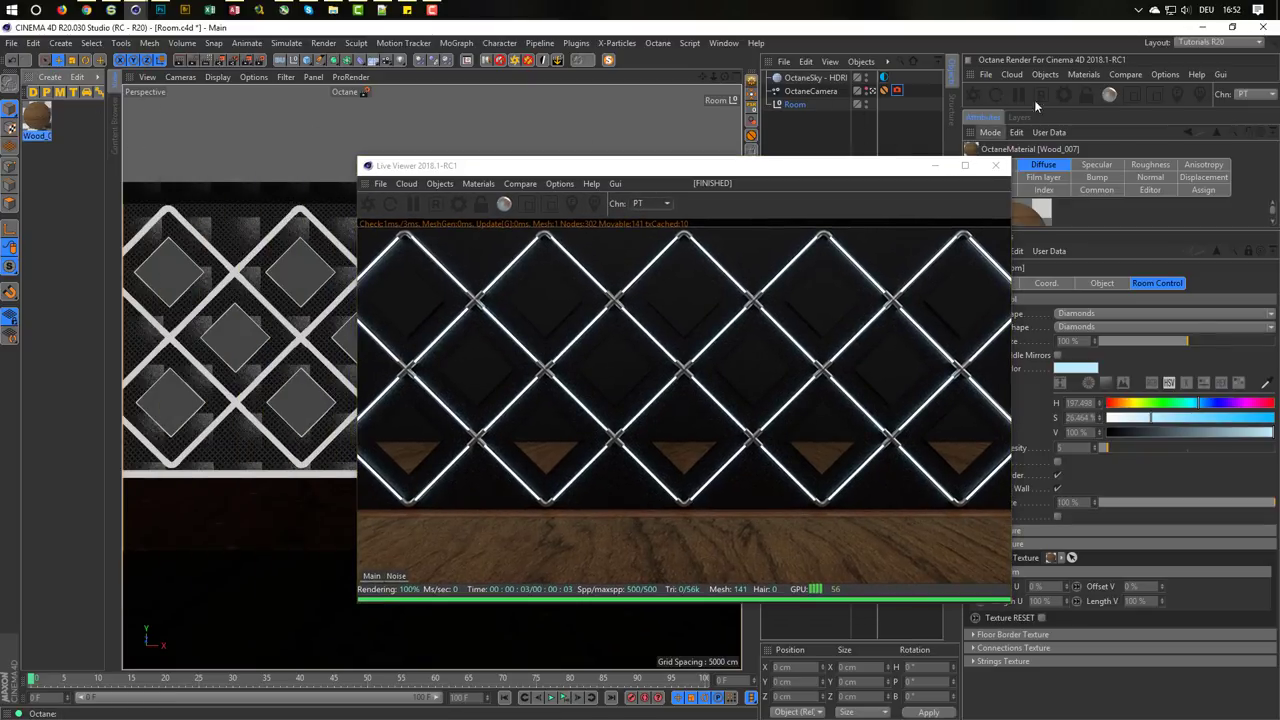
left_click(1083, 74)
left_click(1110, 89)
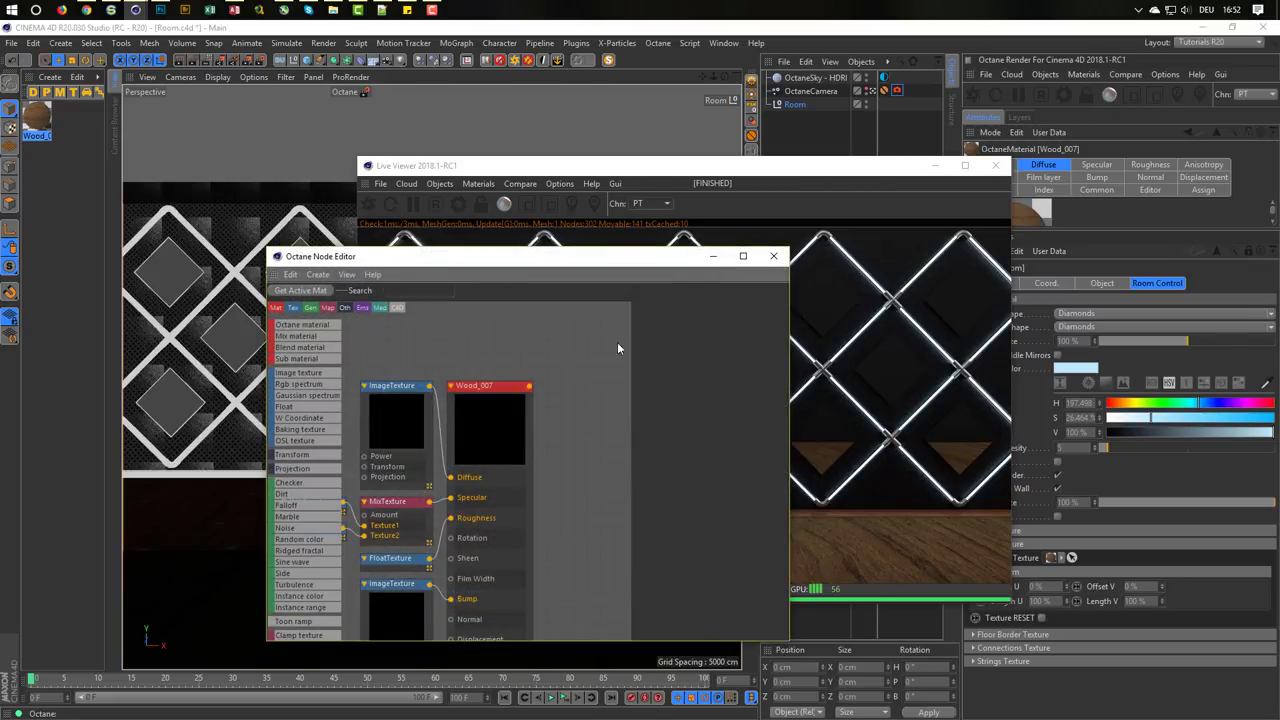
middle_click_drag(427, 453, 503, 378)
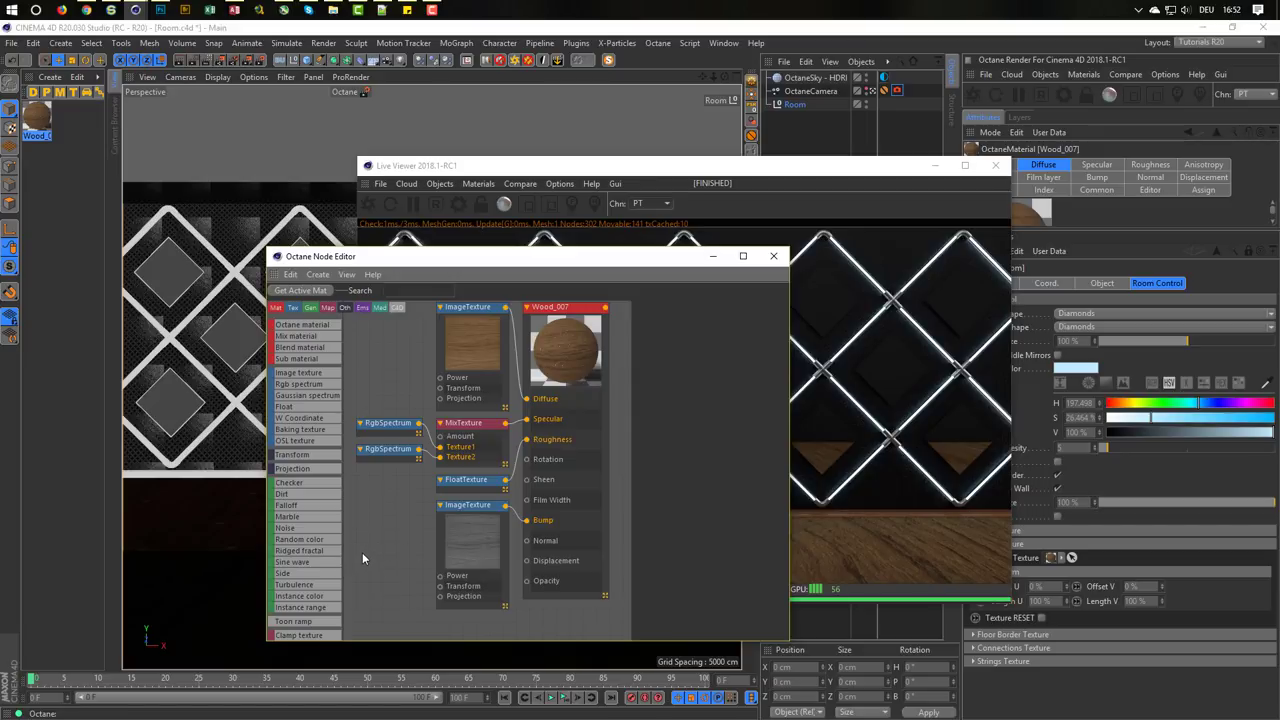
left_click_drag(300, 454, 441, 586)
left_click(400, 380)
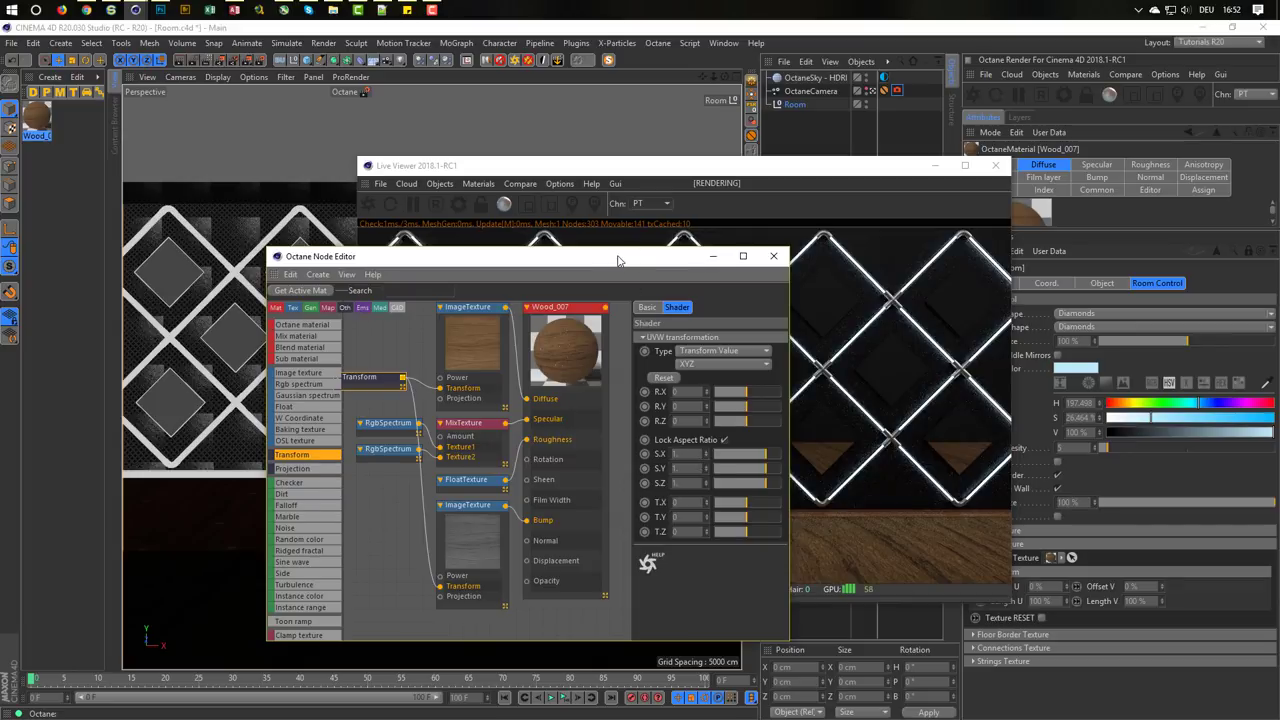
left_click_drag(618, 261, 440, 196)
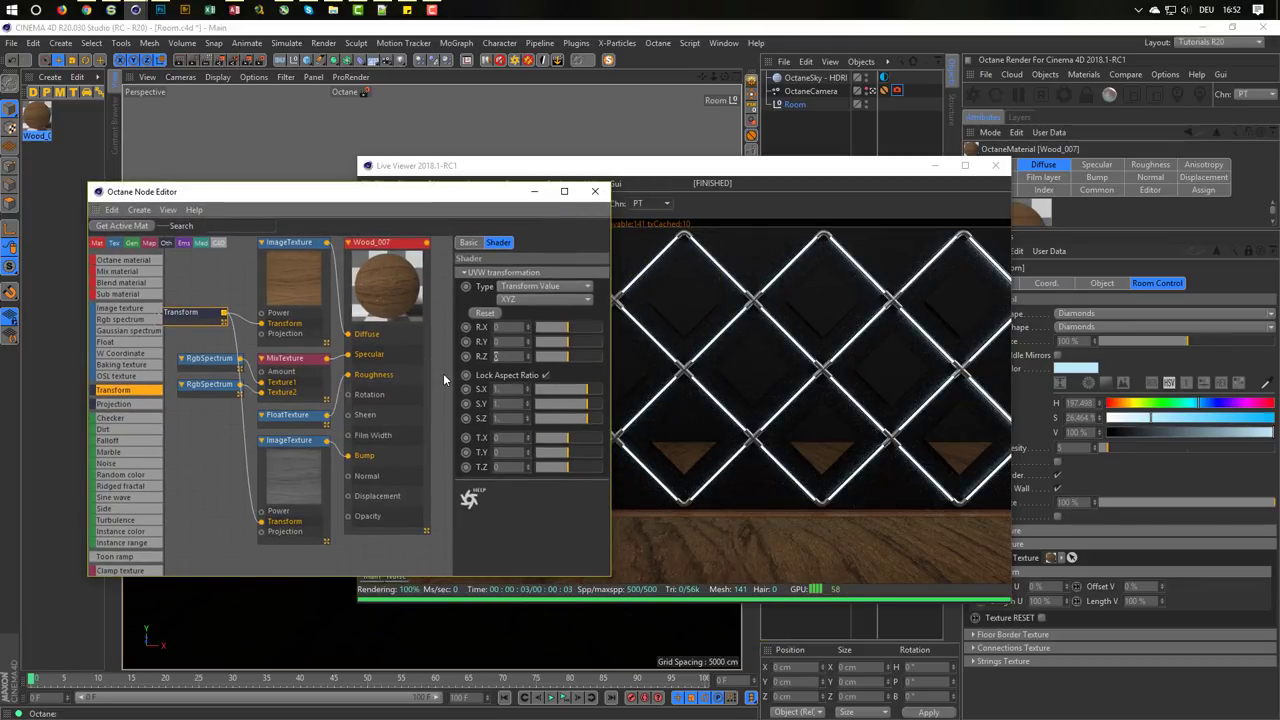
Set the Transform's R.Z rotation to 90 and its scale to 0.5
type("90")
key("Return")
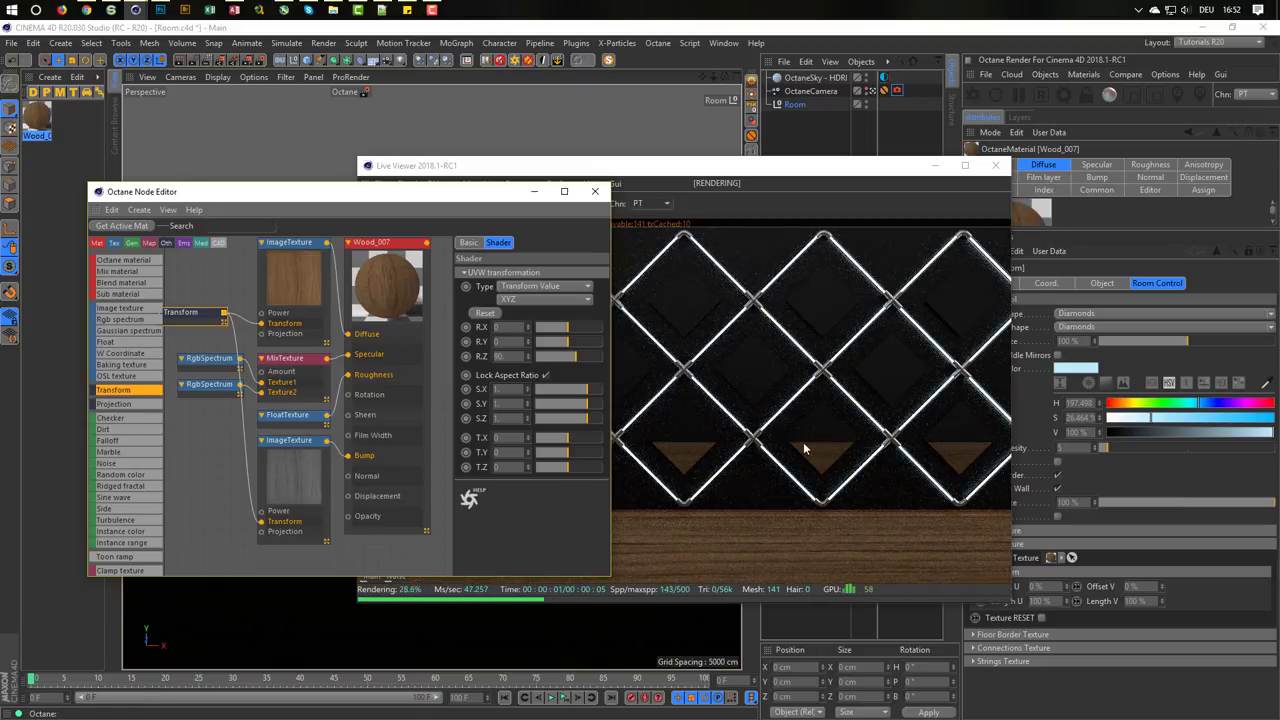
left_click_drag(480, 198, 420, 158)
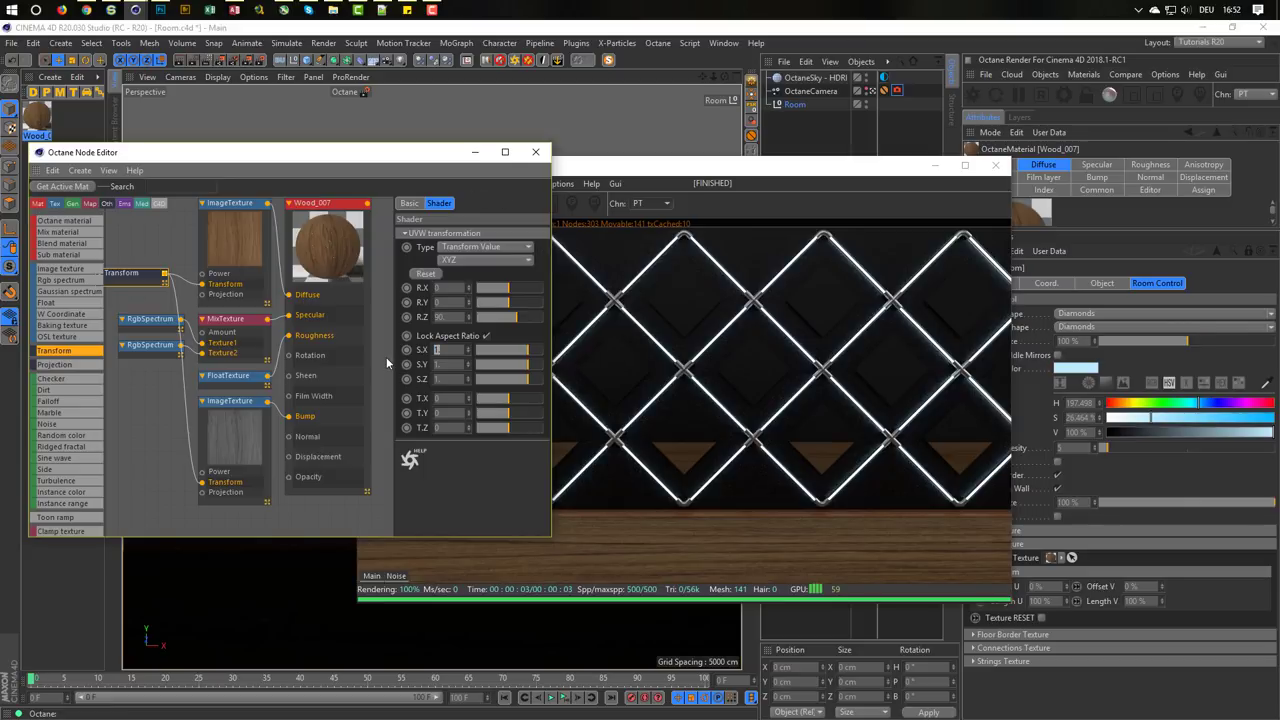
key("Return")
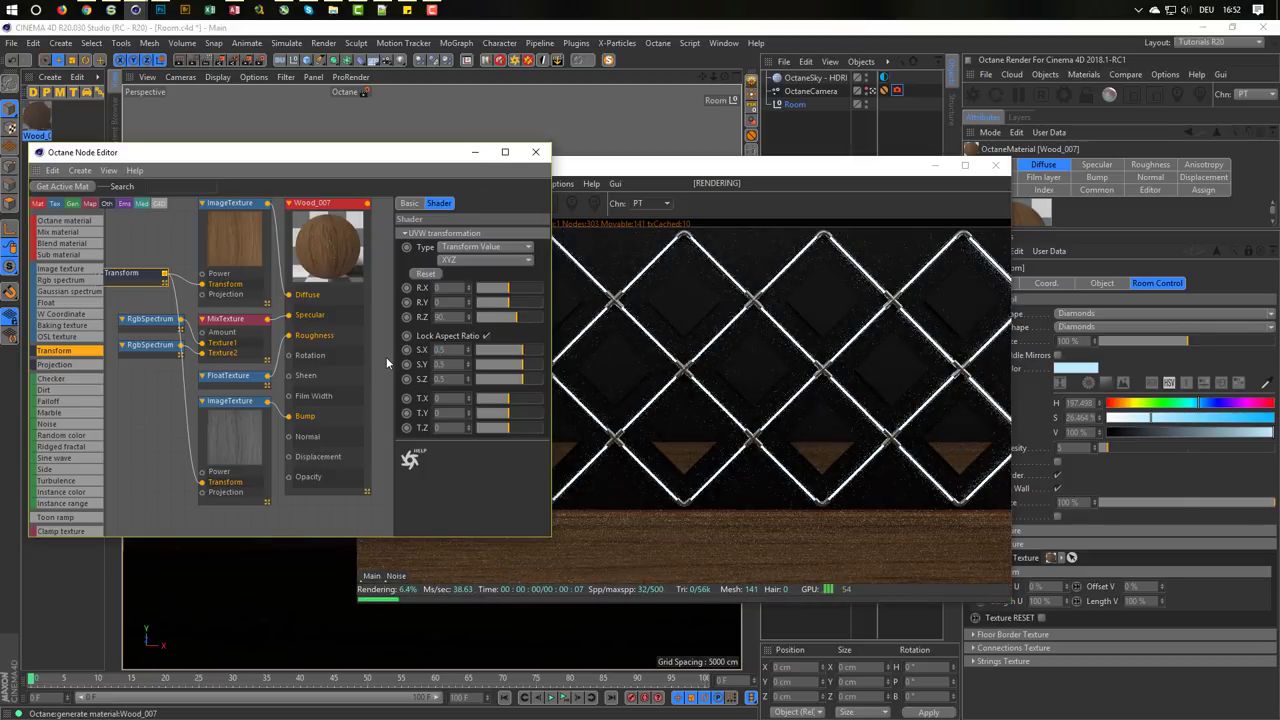
left_click(535, 153)
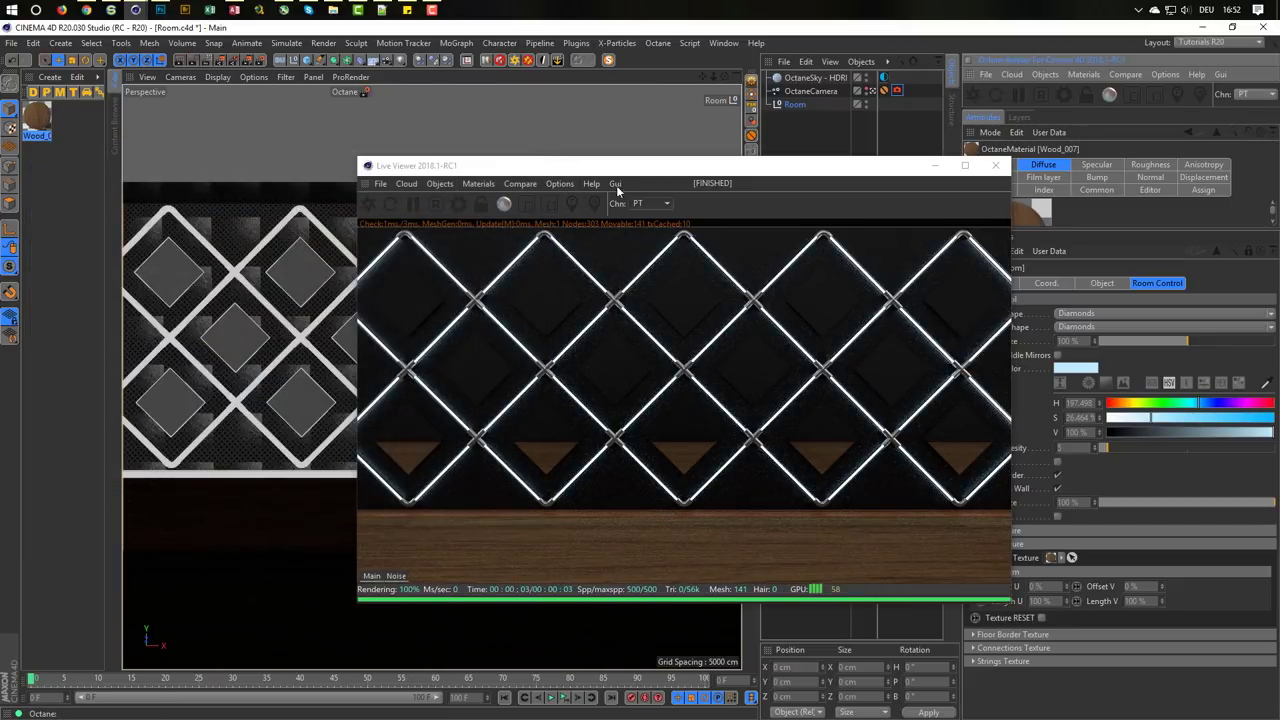
left_click_drag(591, 166, 465, 137)
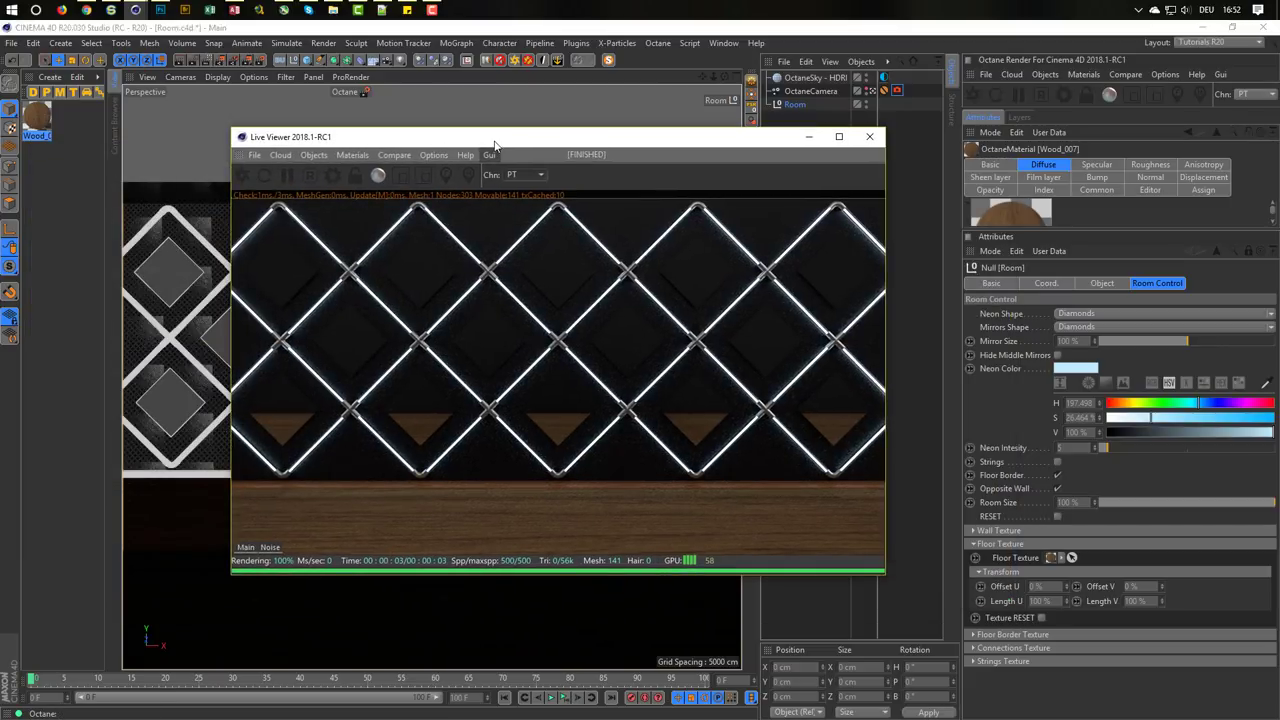
left_click(1001, 531)
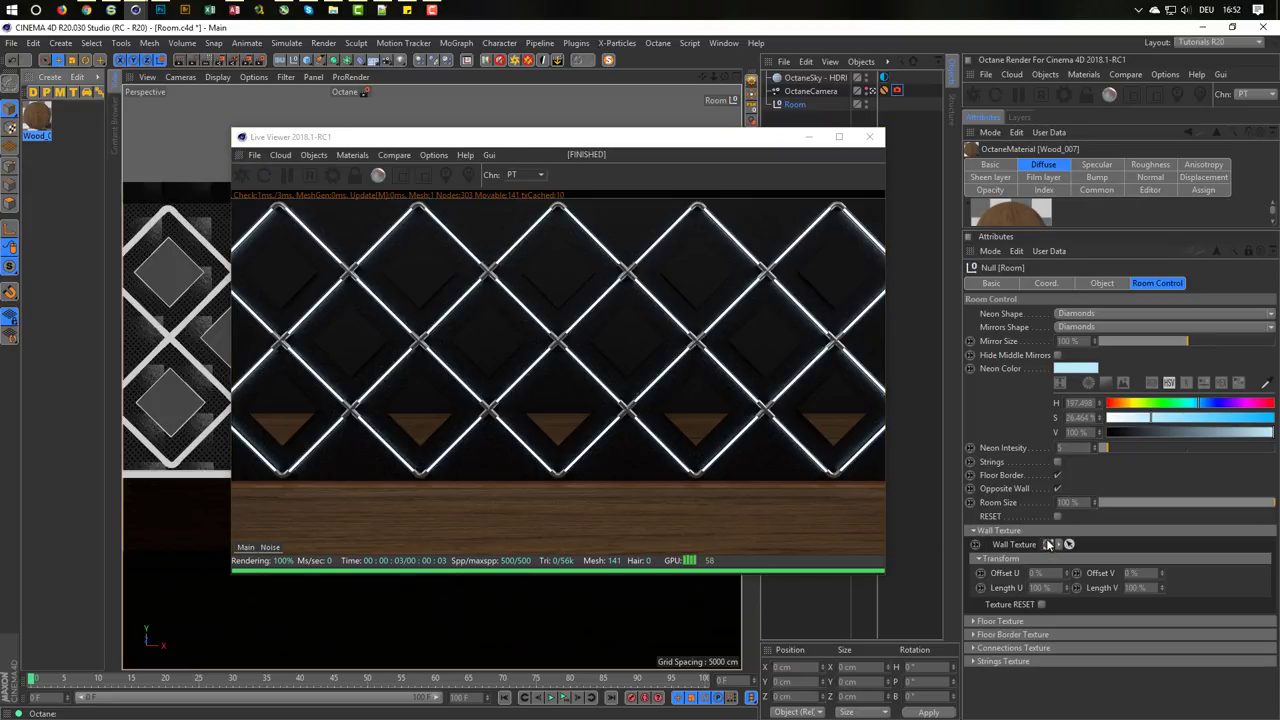
left_click_drag(1047, 544, 1047, 544)
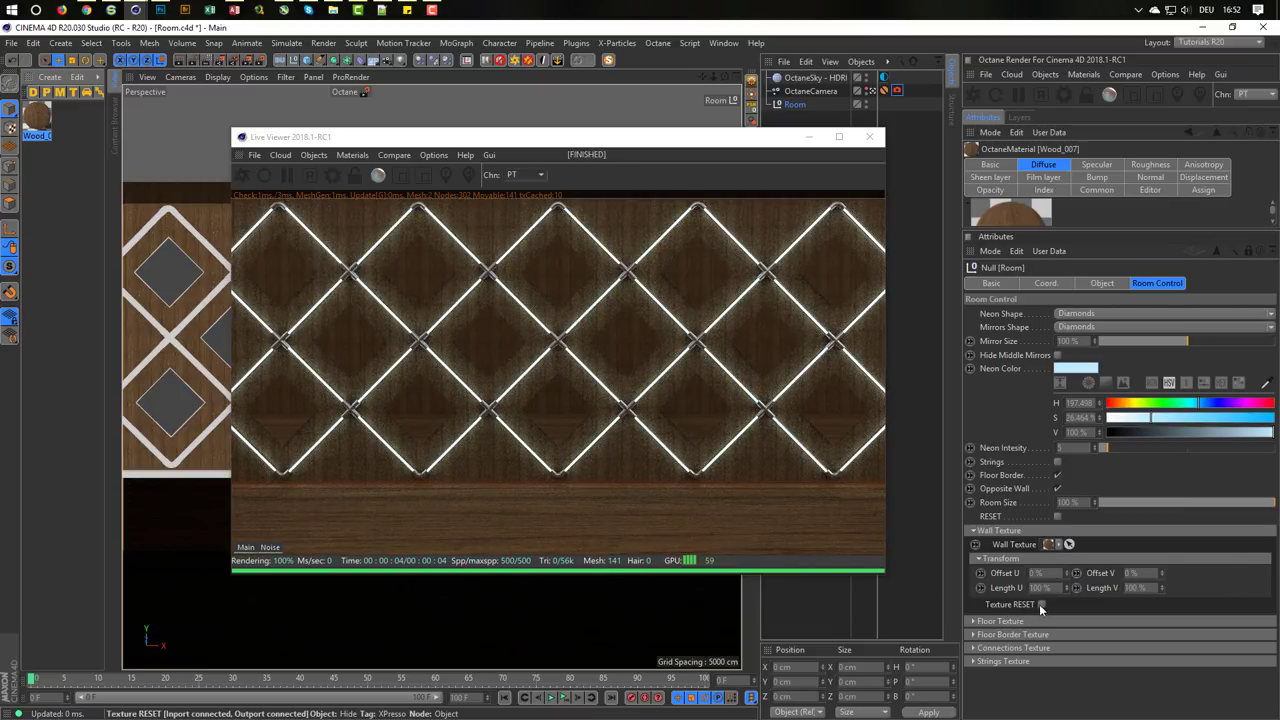
left_click(1040, 604)
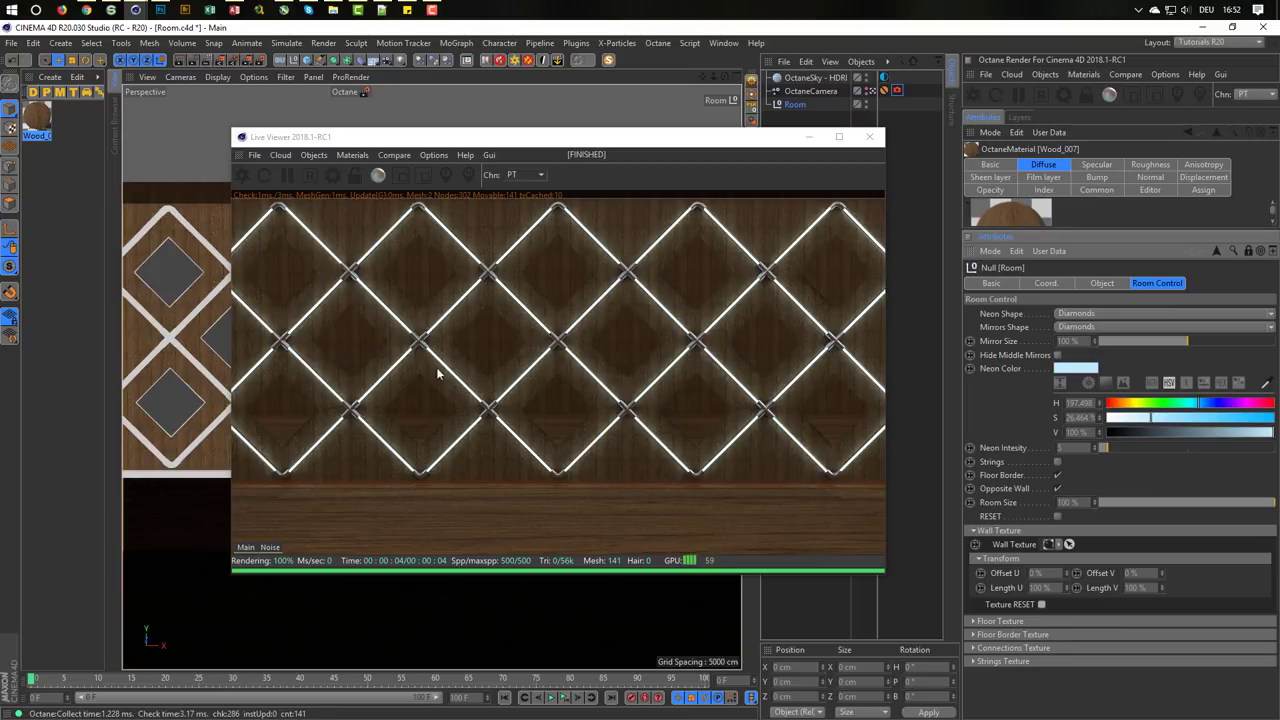
left_click(35, 119)
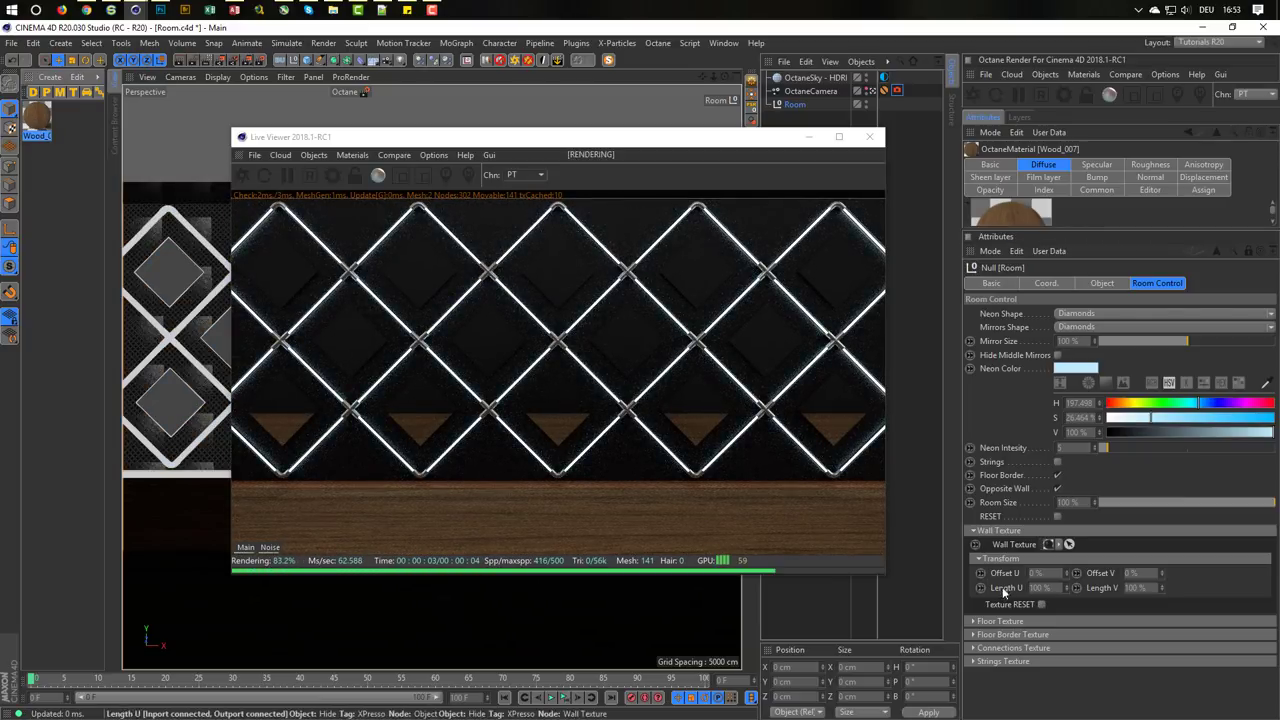
left_click(1000, 530)
left_click(1002, 544)
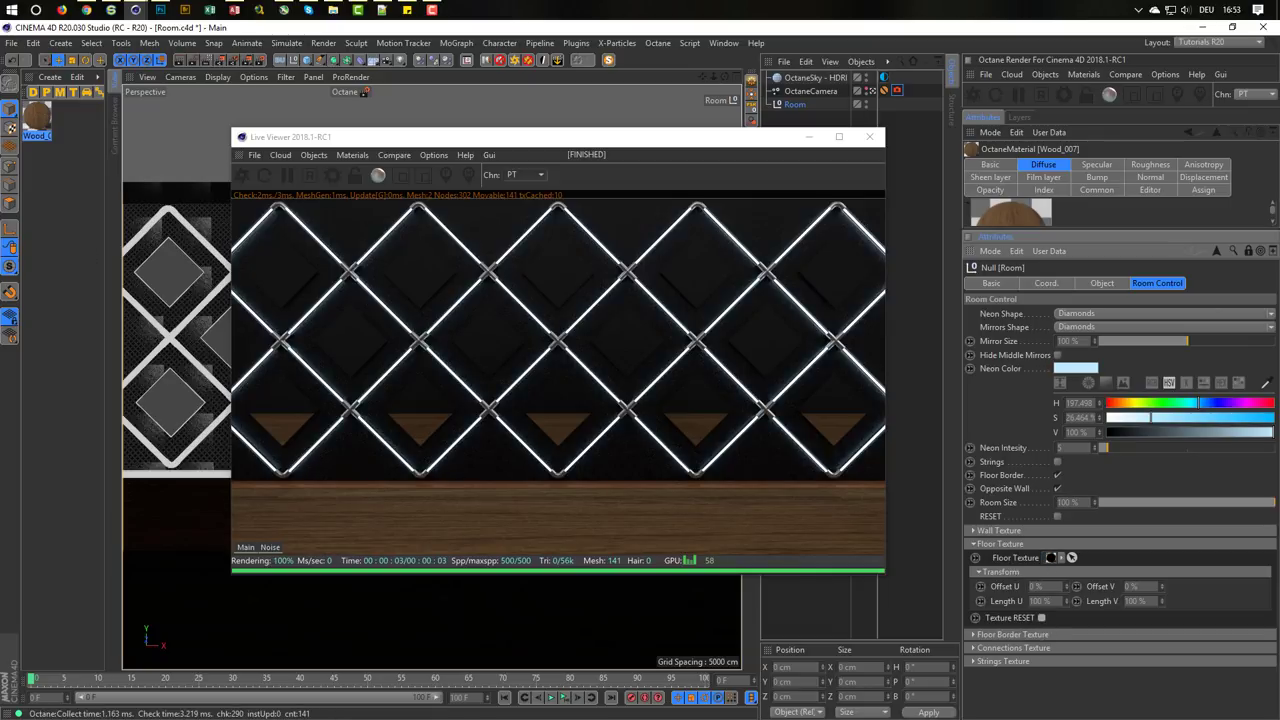
Reset the floor texture to its default herringbone wood, and switch Neon Shape to Circle and back to Diamonds
left_click(43, 122)
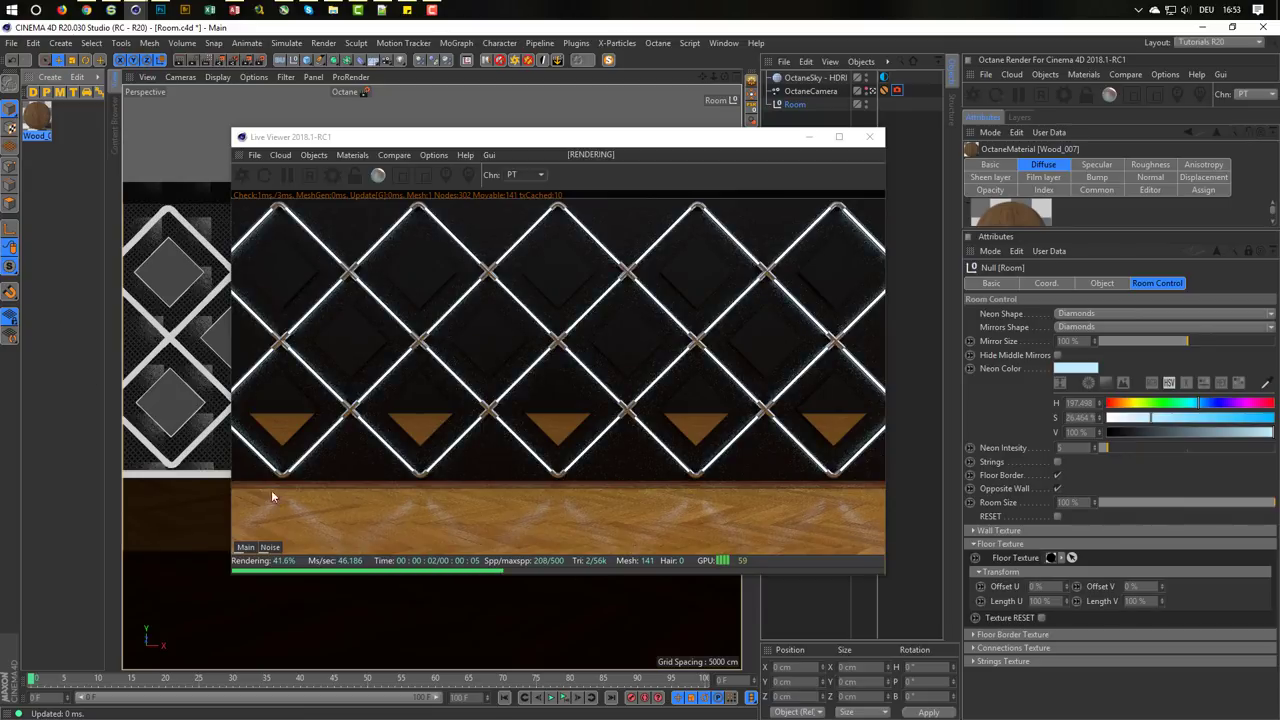
left_click(1004, 545)
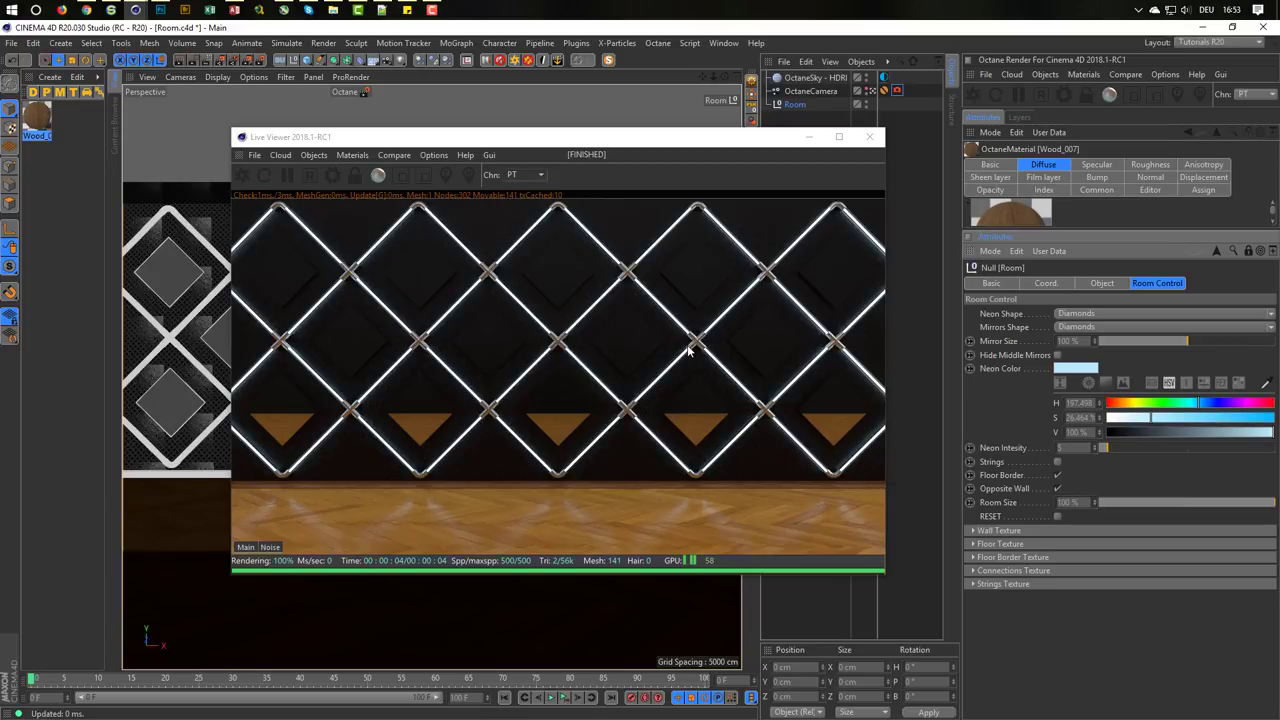
left_click(1092, 313)
left_click(1100, 341)
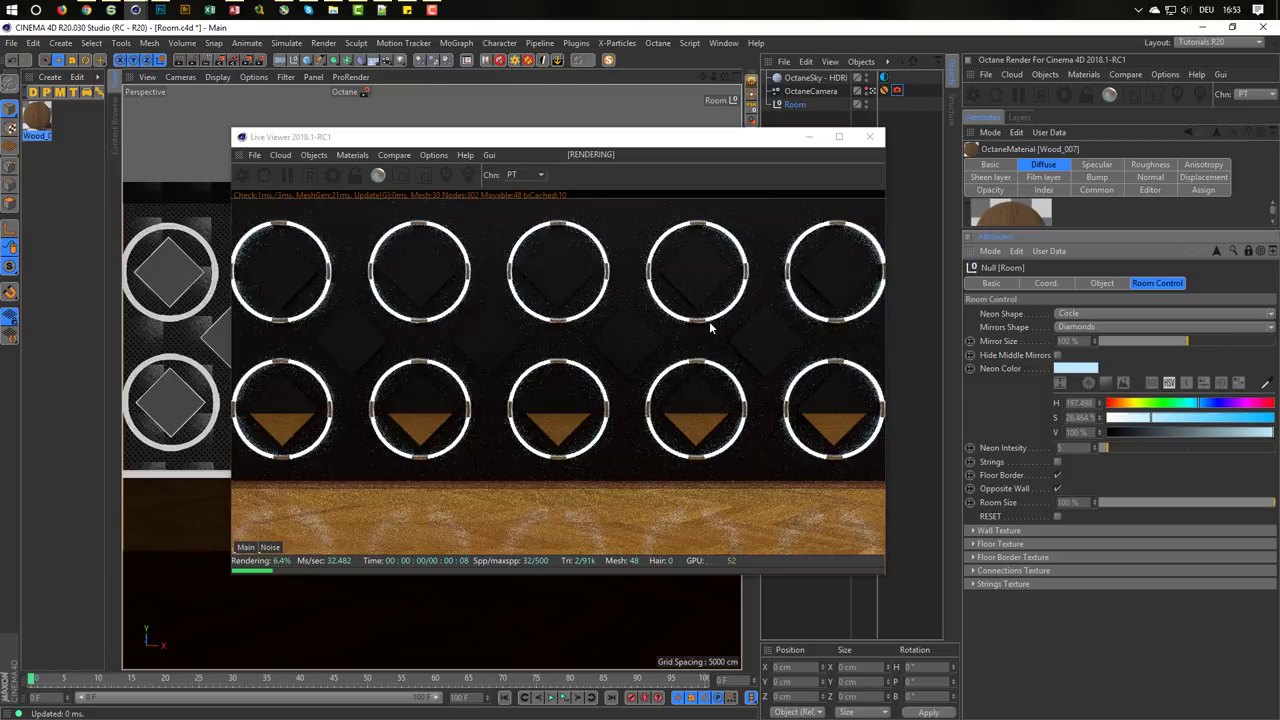
left_click(1090, 313)
left_click(1083, 336)
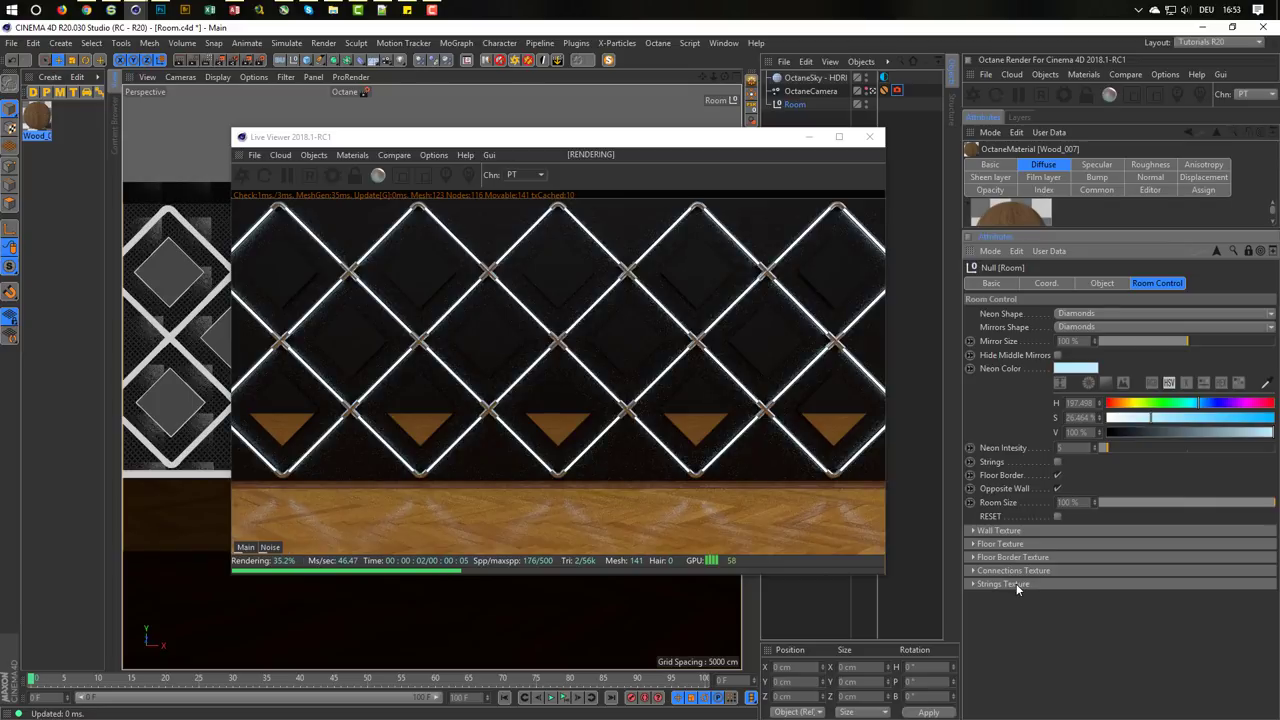
Turn Strings on and off again, so the diamond neons stay without strings
left_click(1057, 462)
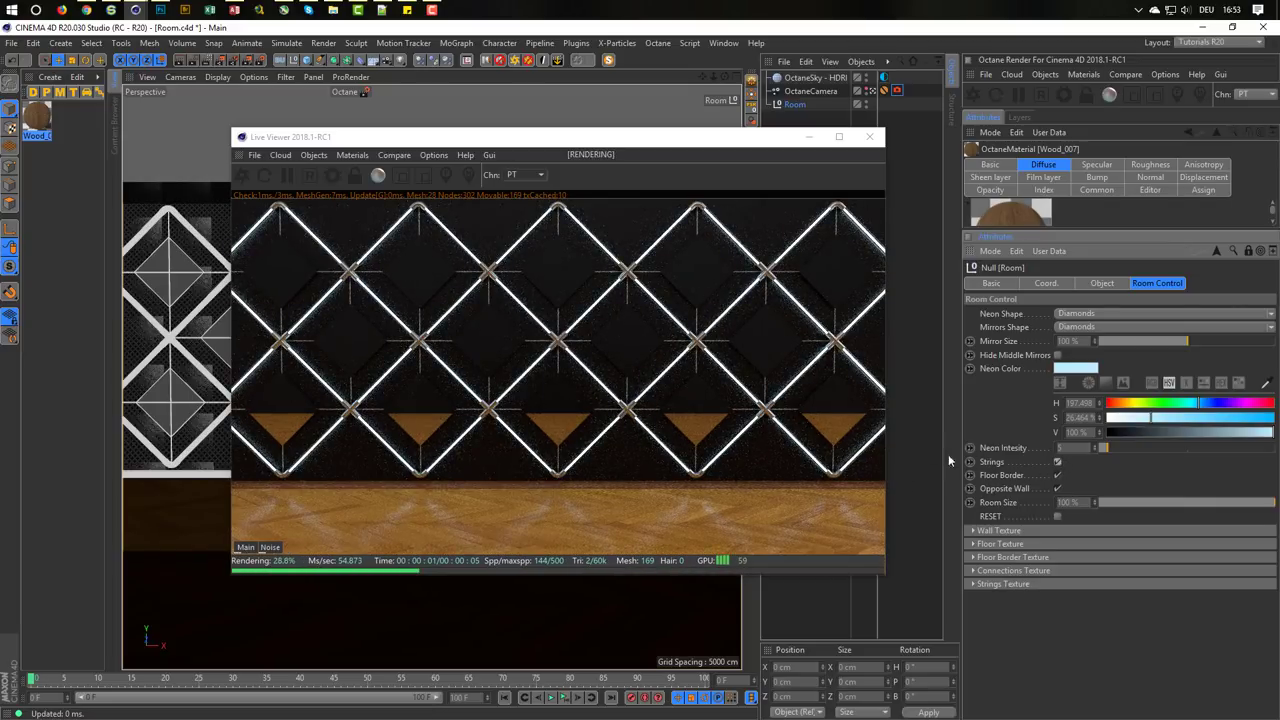
left_click(1057, 462)
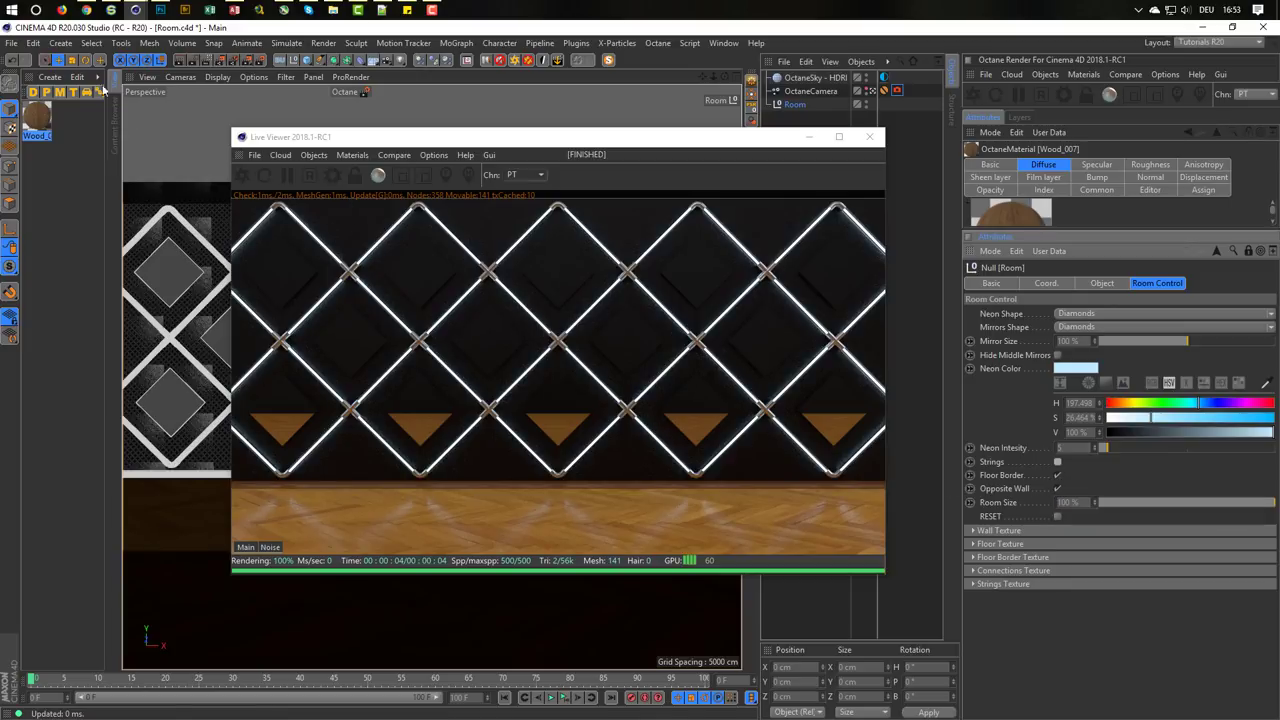
left_click(11, 43)
Merge person.c4d into the room scene so the figure stands on the floor
left_click(48, 100)
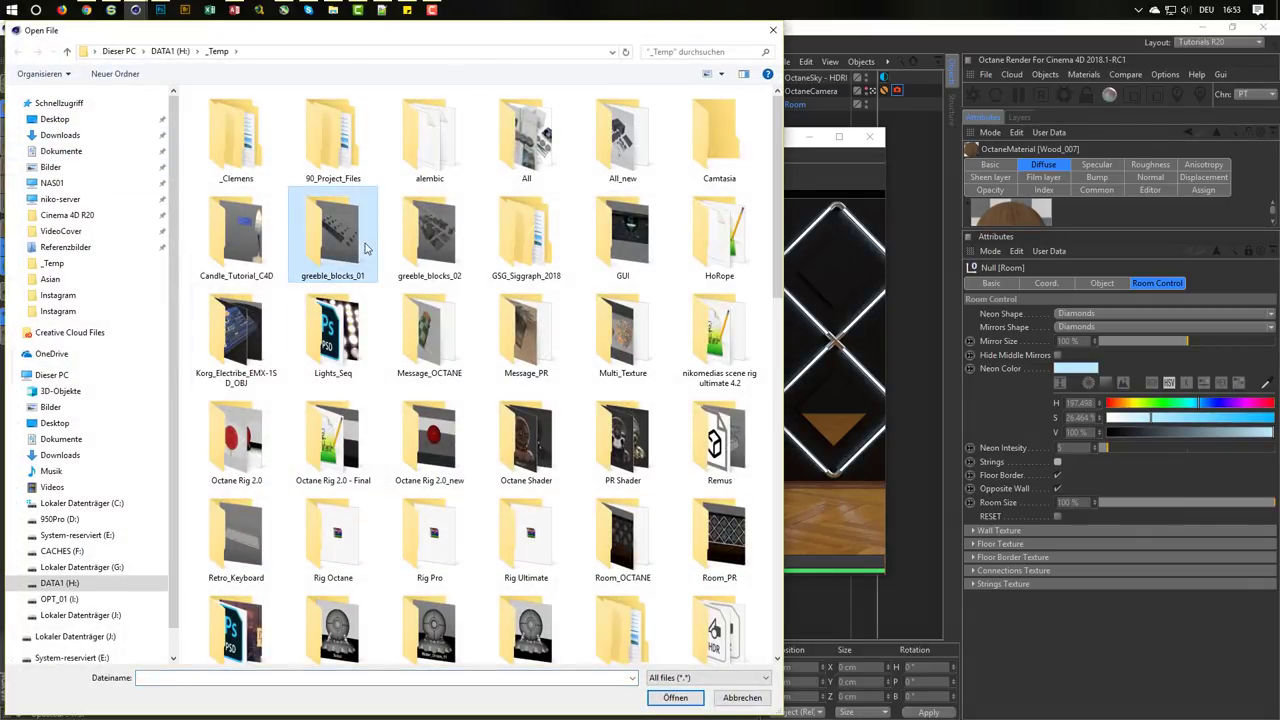
type("person.c4d")
key("Return")
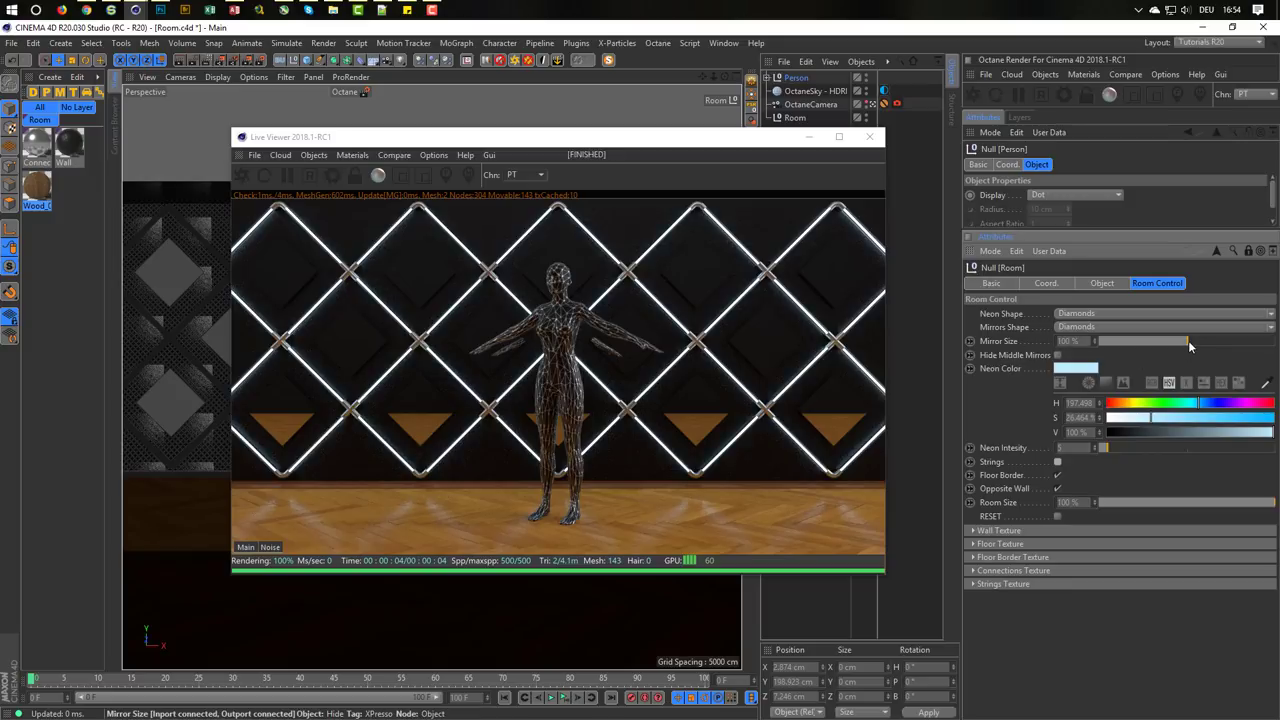
Set the room's Mirror Size back to 100% after briefly enlarging it
left_click_drag(1188, 340, 1247, 351)
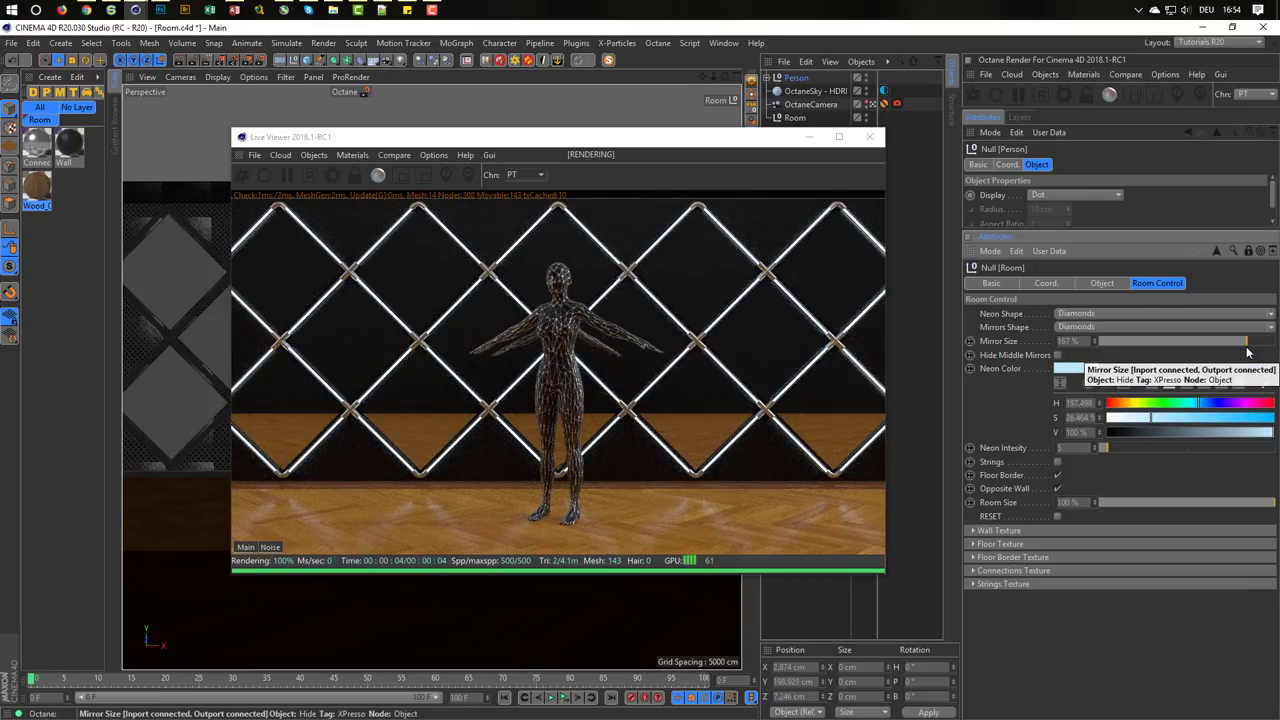
double_click(1075, 341)
type("100")
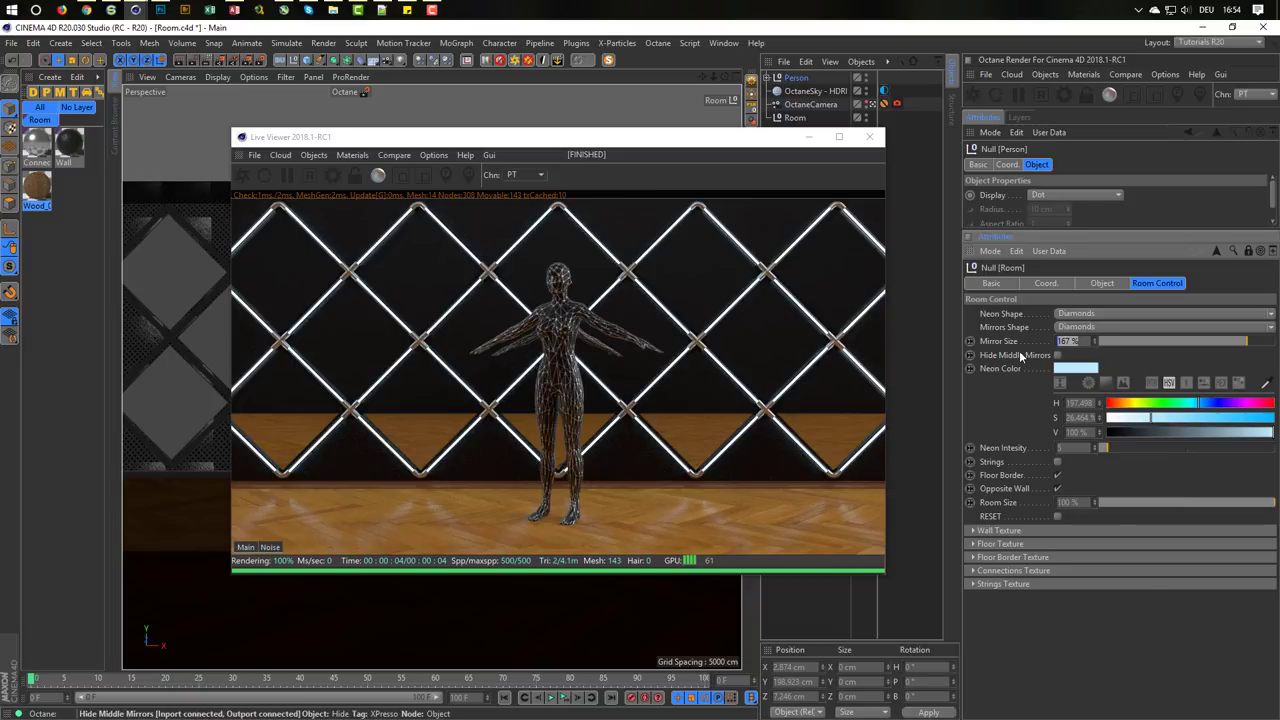
key("Return")
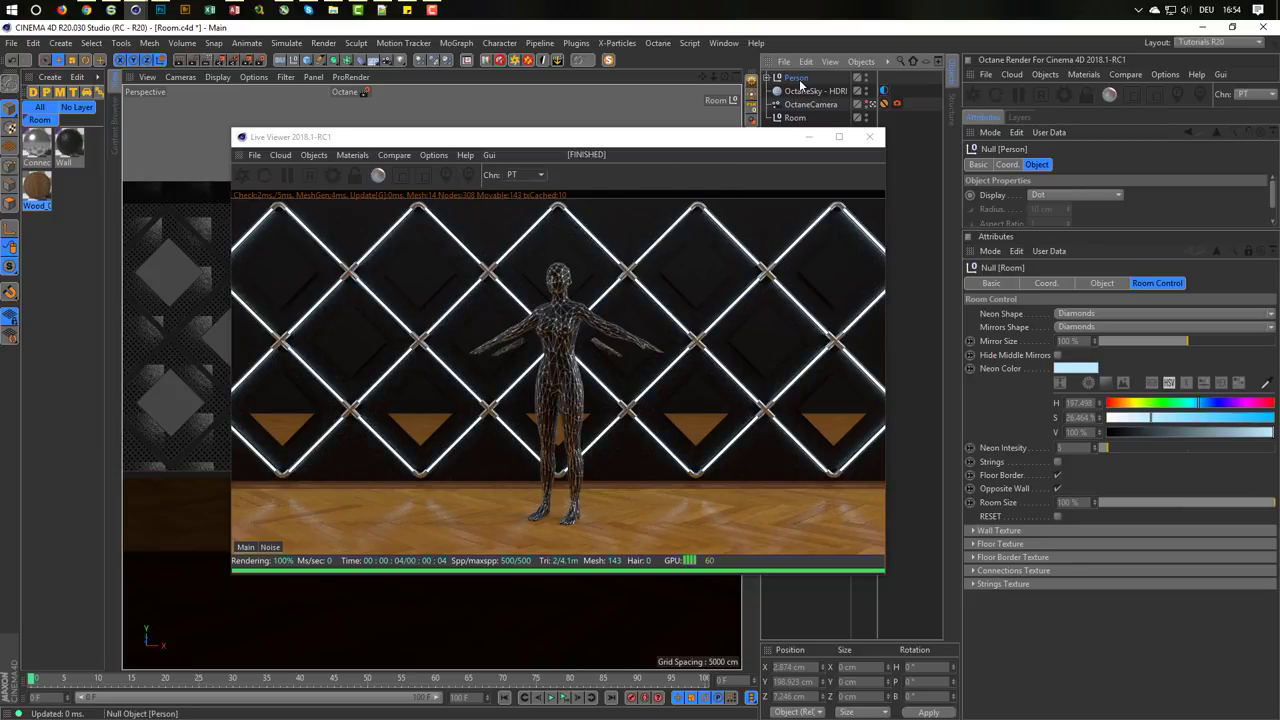
Delete the Person figure, close the Live Viewer, and delete the Connections, Wall and Wood_007 materials
key("Delete")
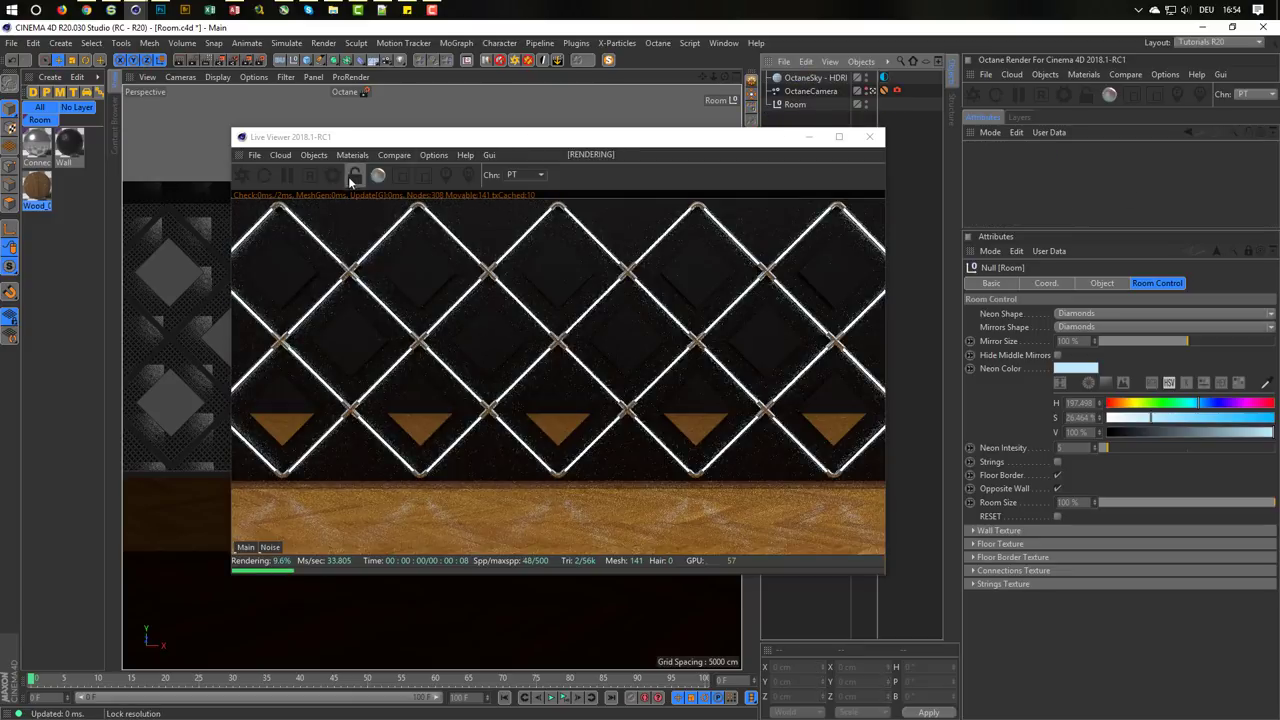
left_click(312, 177)
left_click(870, 137)
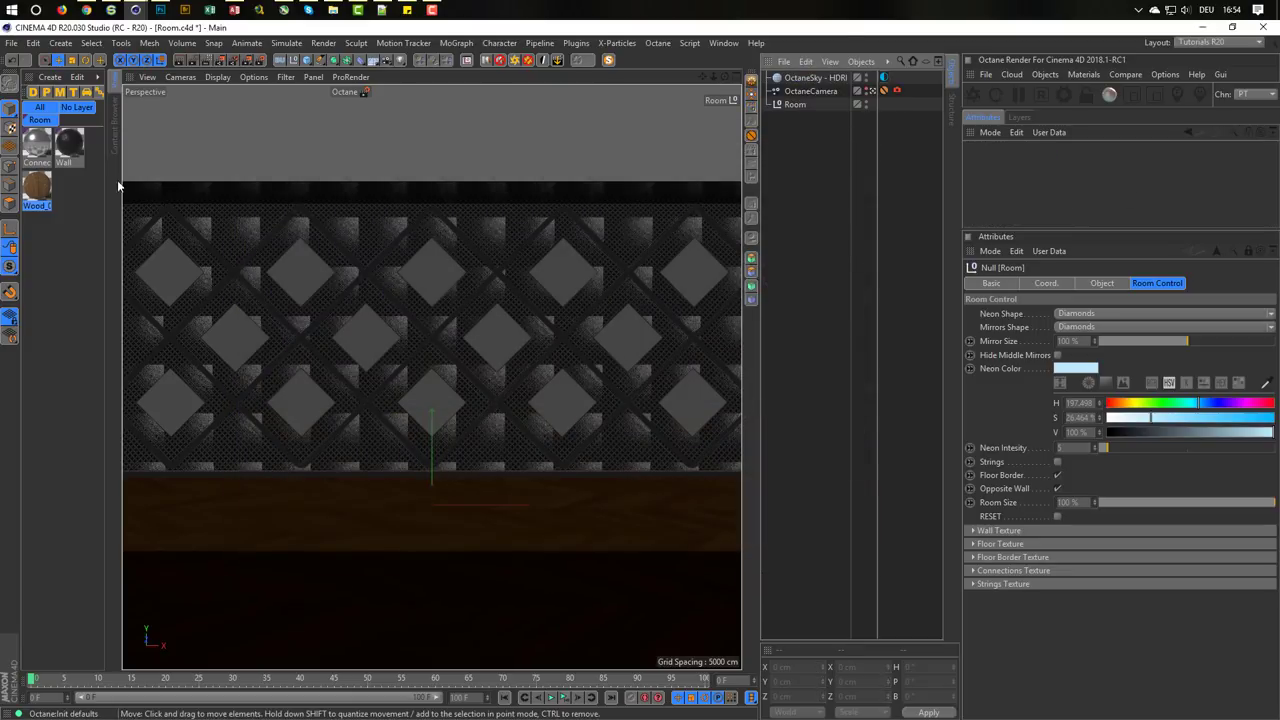
left_click(66, 146)
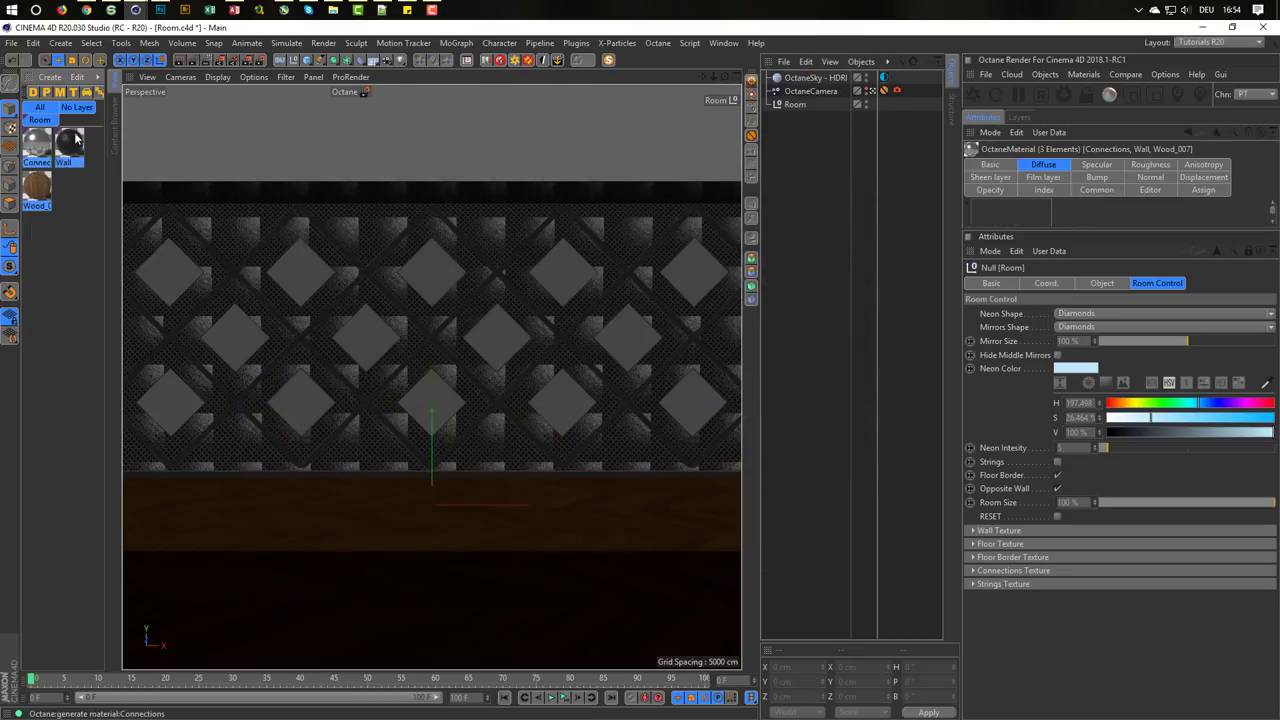
key("Delete")
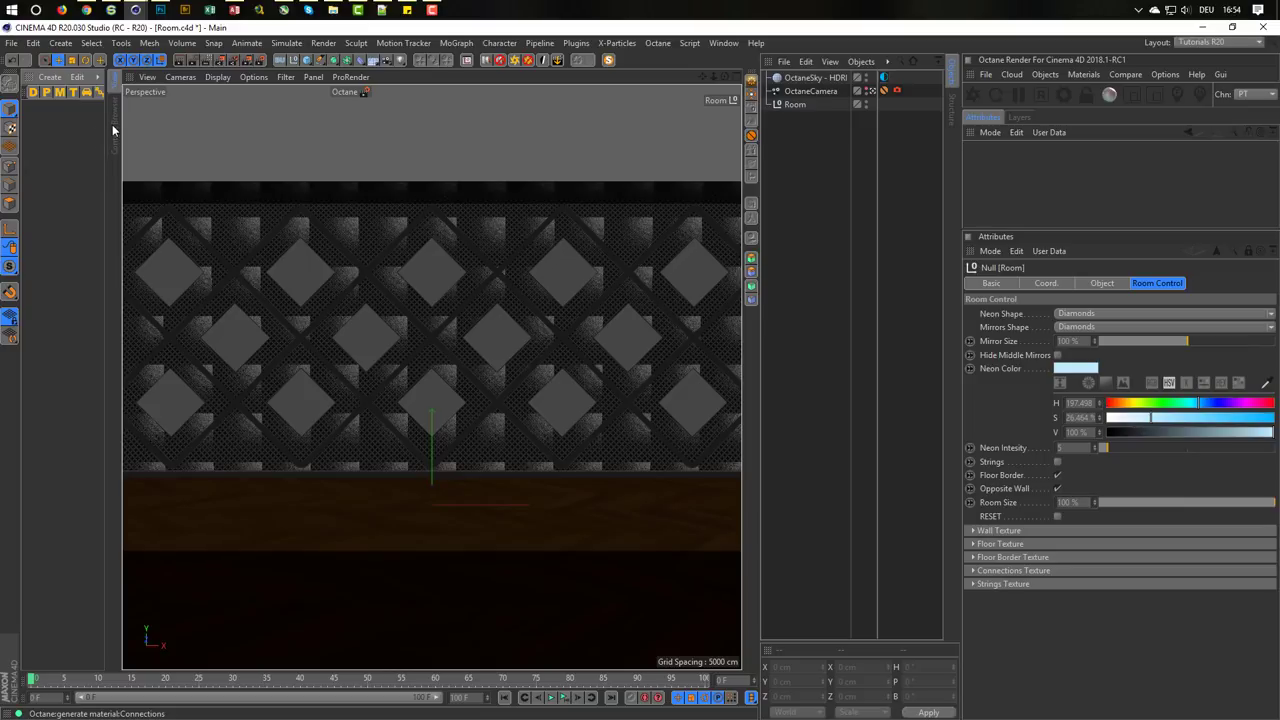
Create a Content Browser preset library named 'Room', then switch to the Room_OCTANE Explorer folder
left_click(113, 130)
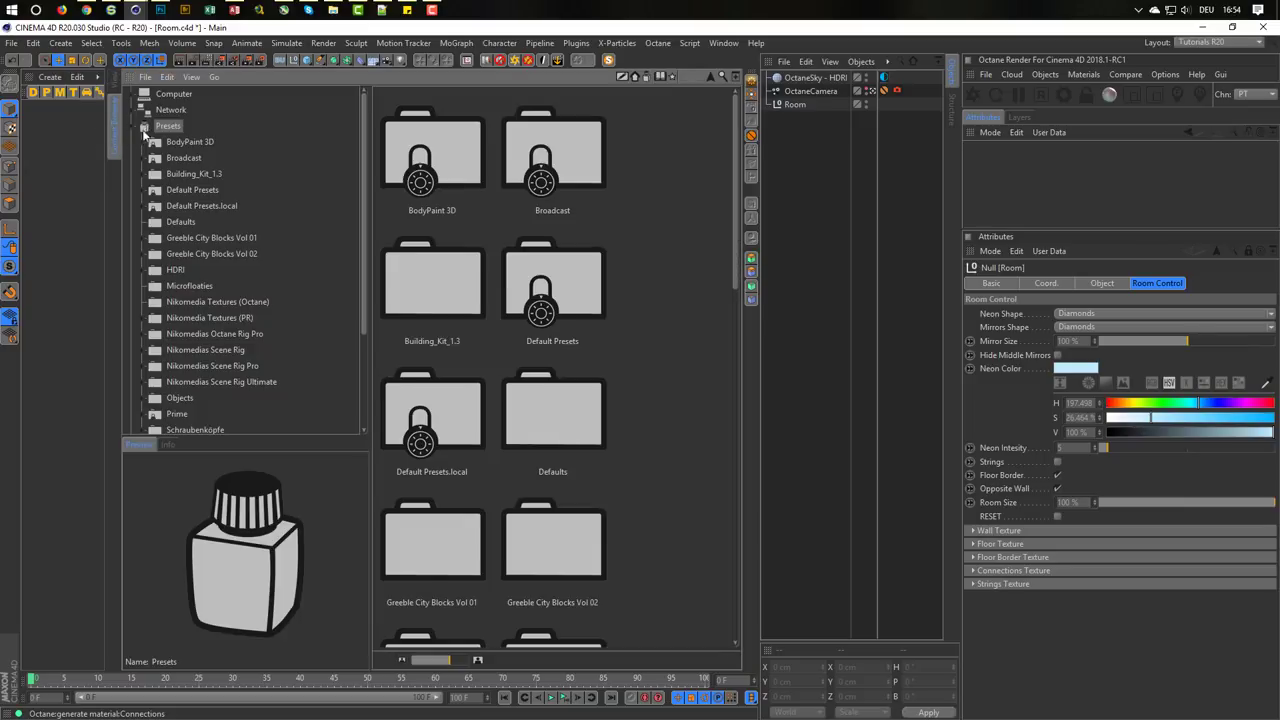
left_click(145, 77)
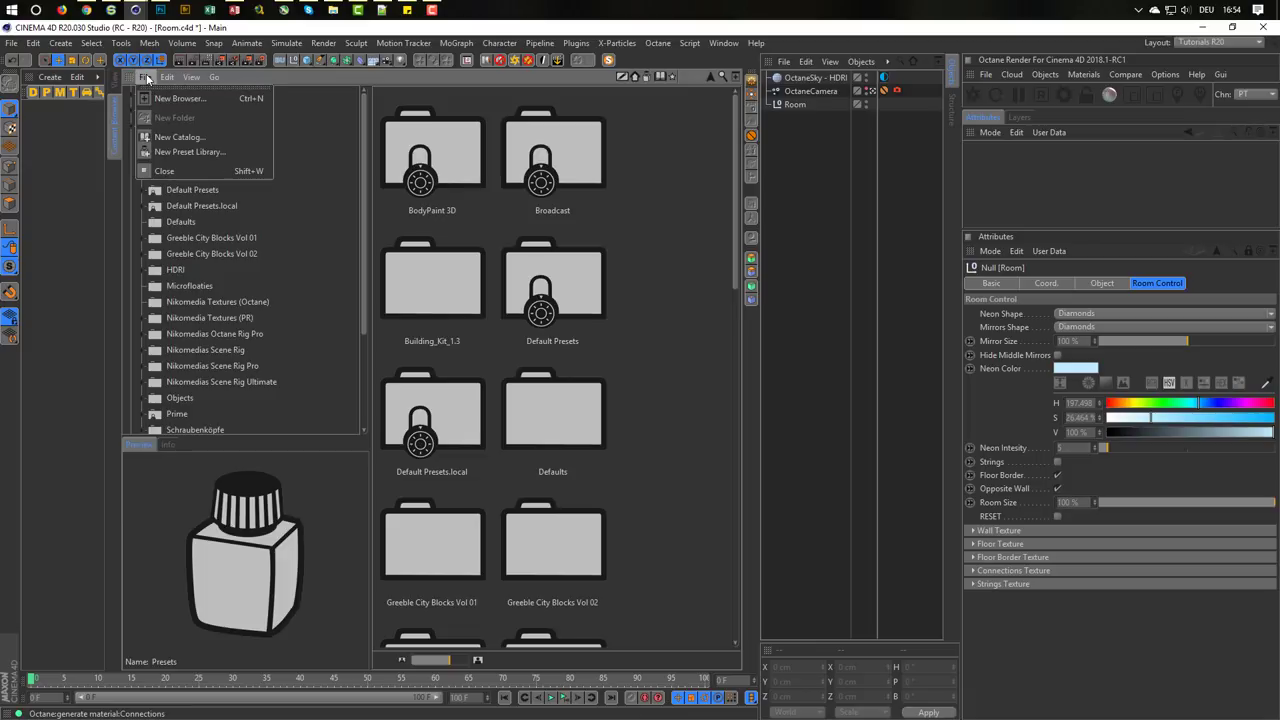
left_click(185, 153)
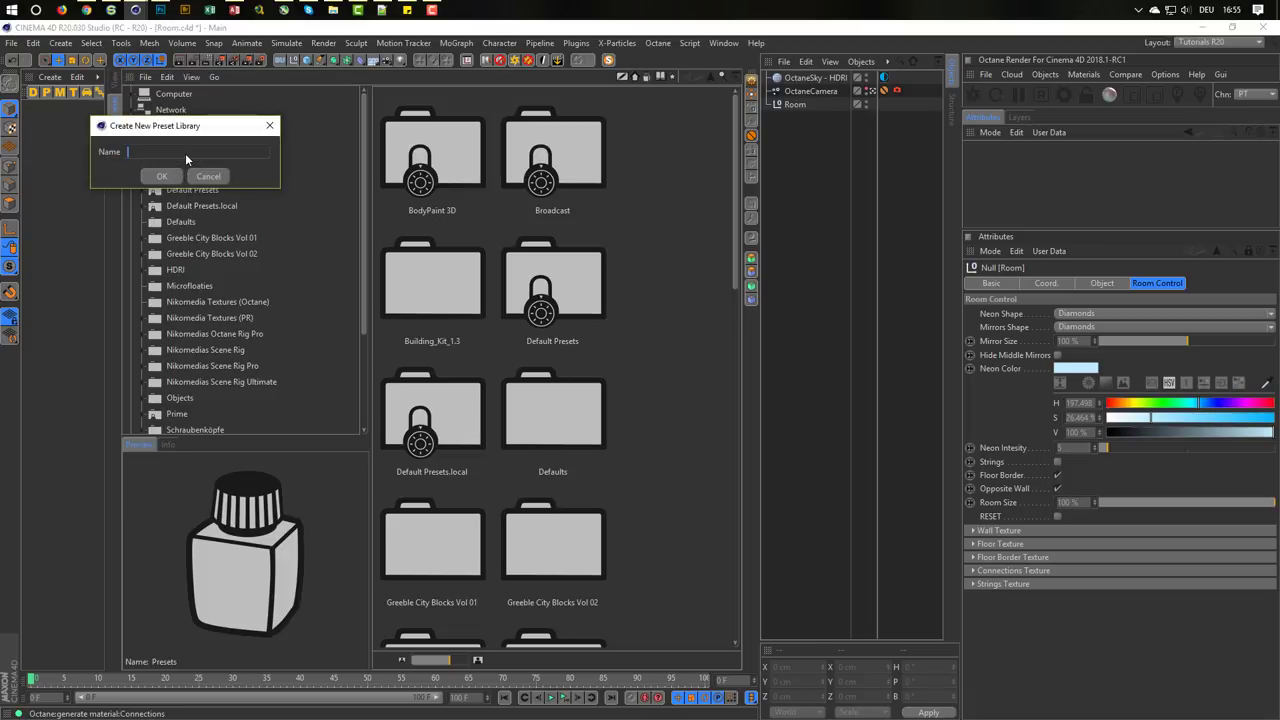
type("Room")
key("Return")
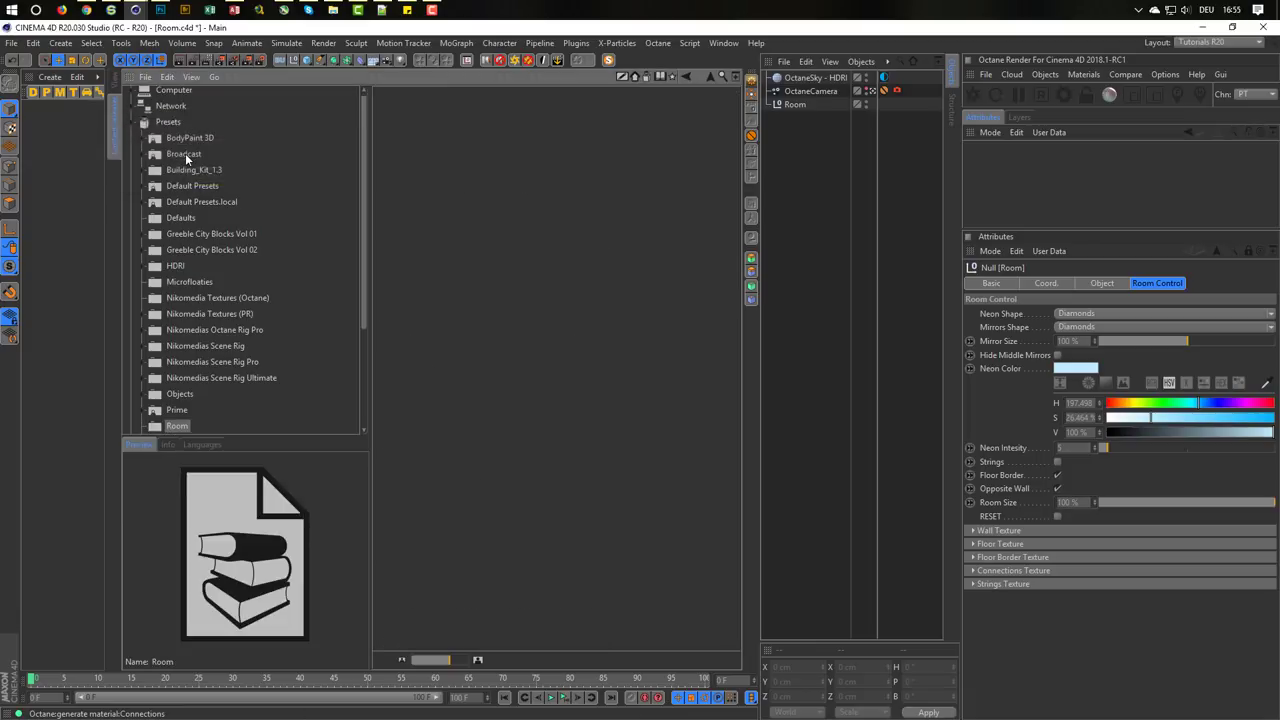
left_click(175, 428)
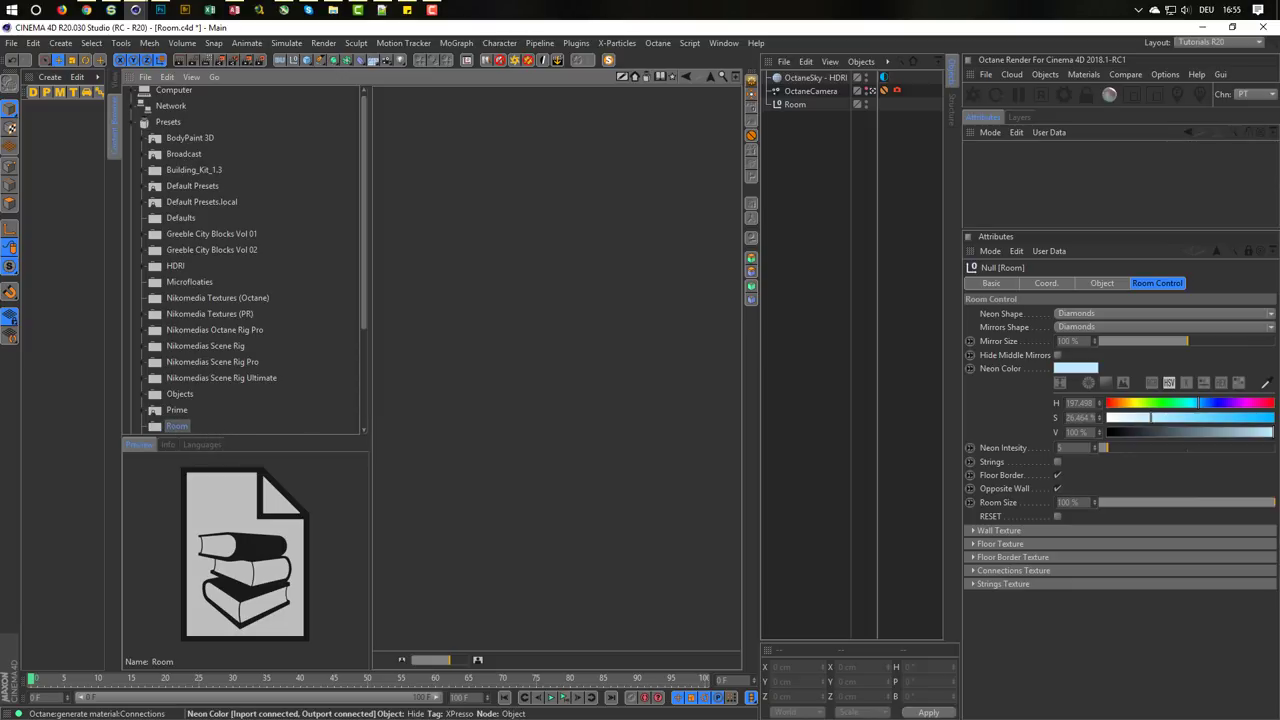
key("alt+Tab")
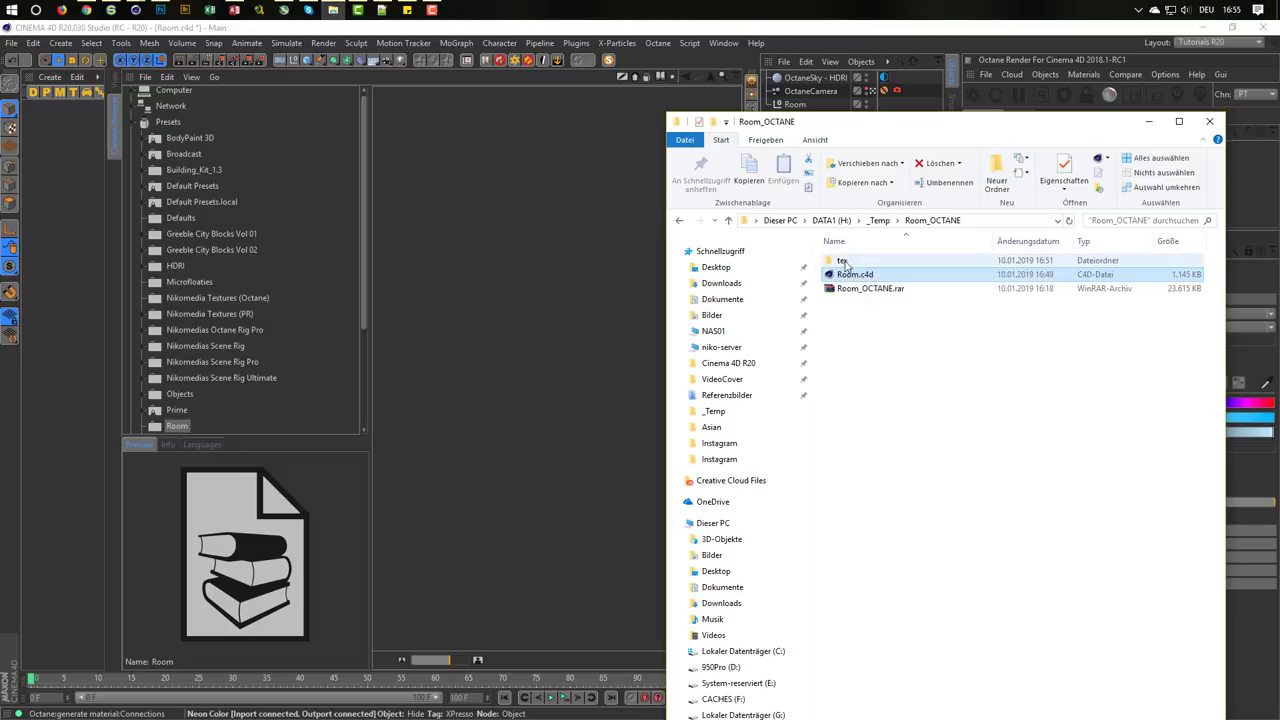
Copy the tex folder into the Room preset library, then open a new Explorer window
left_click(843, 264, "ctrl")
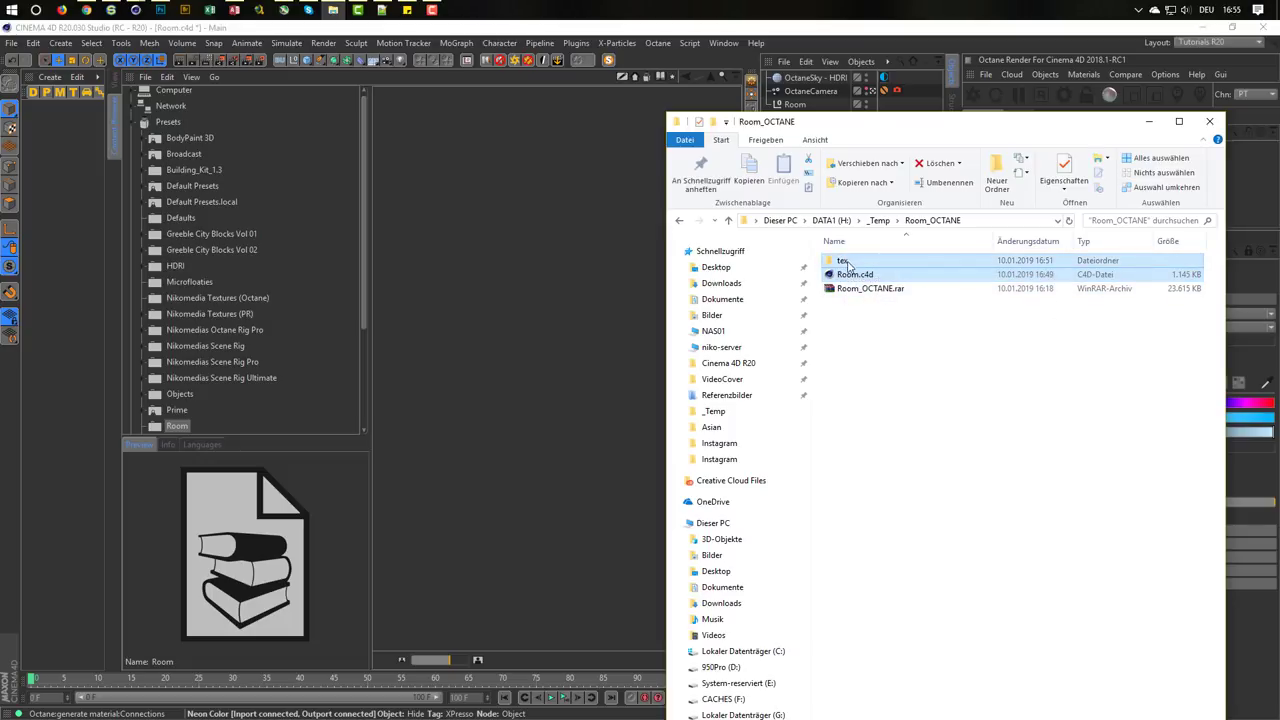
left_click_drag(843, 264, 528, 188)
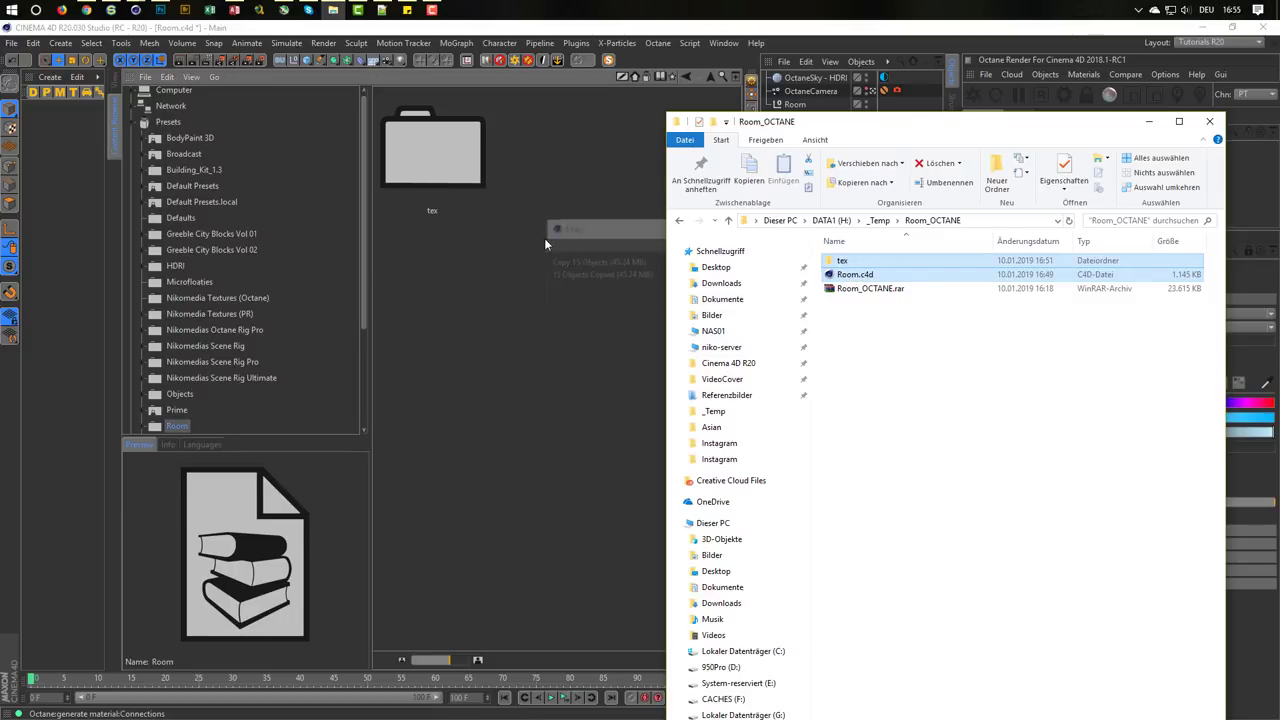
left_click(1149, 121)
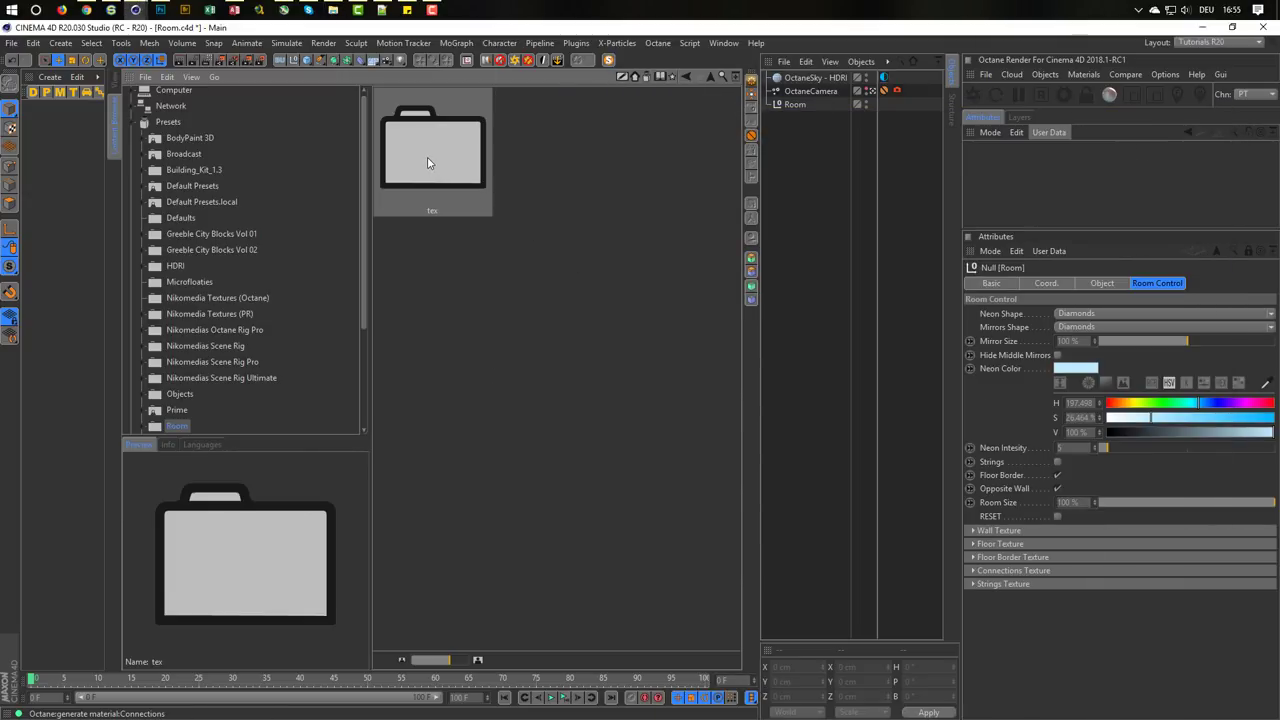
left_click(546, 190)
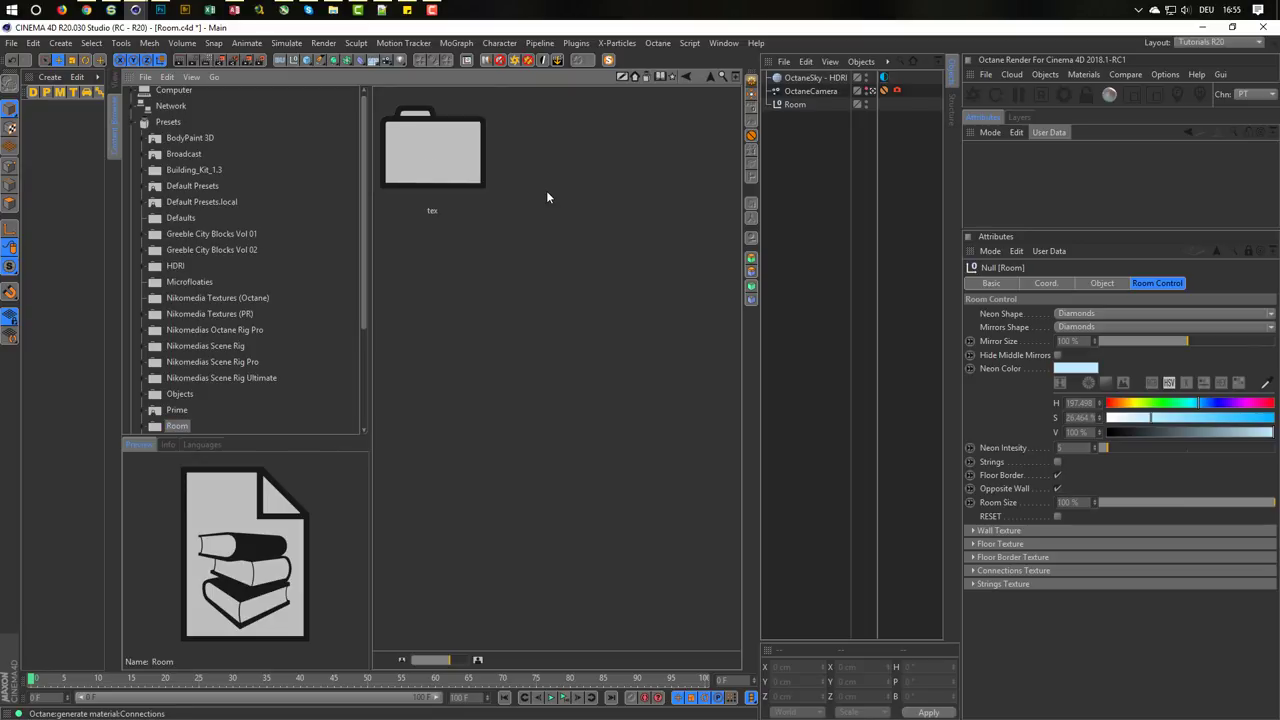
left_click(452, 153)
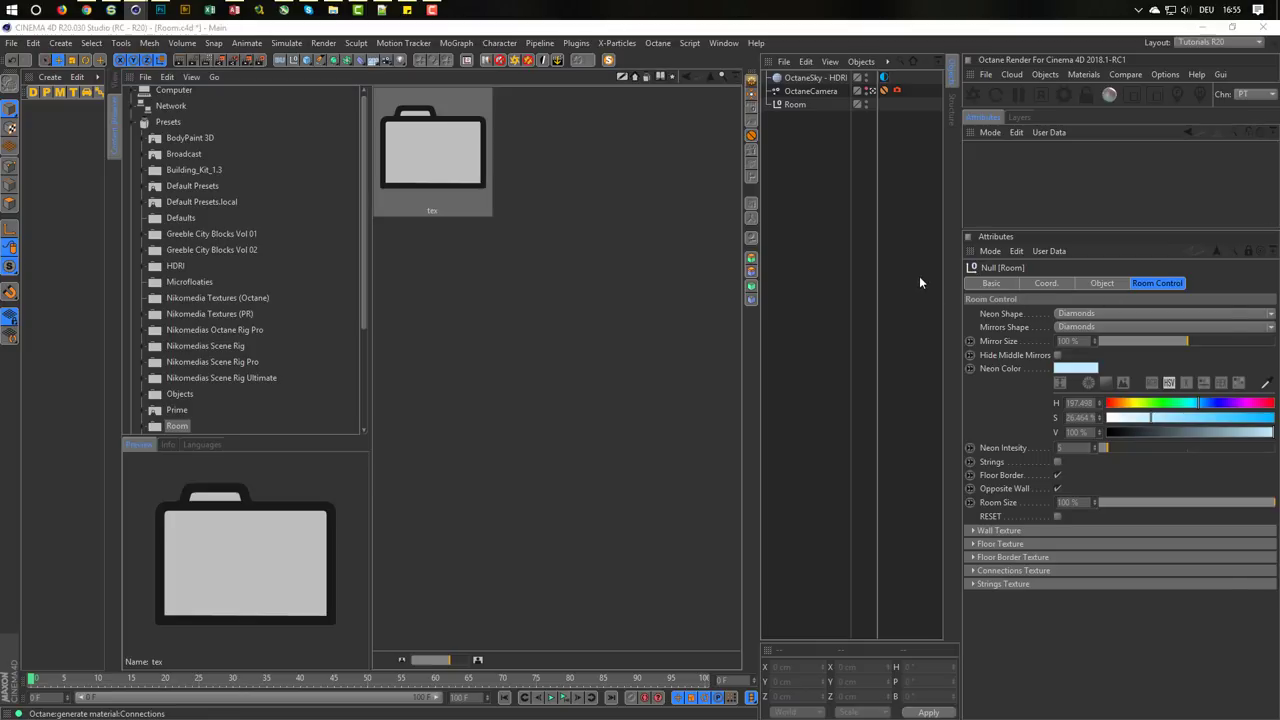
key("super+e")
From Desktop > _Temp > Room_OCTANE, copy Room.c4d into the Room library and put Explorer away
left_click(741, 177)
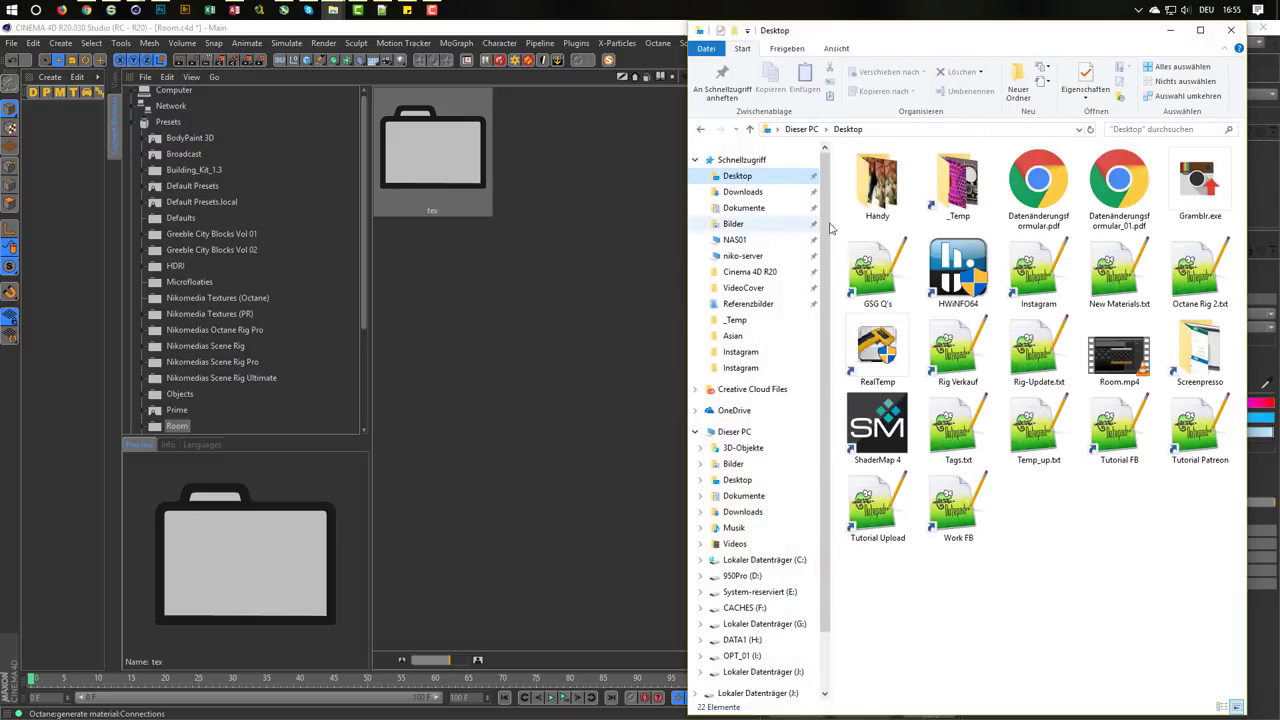
double_click(958, 200)
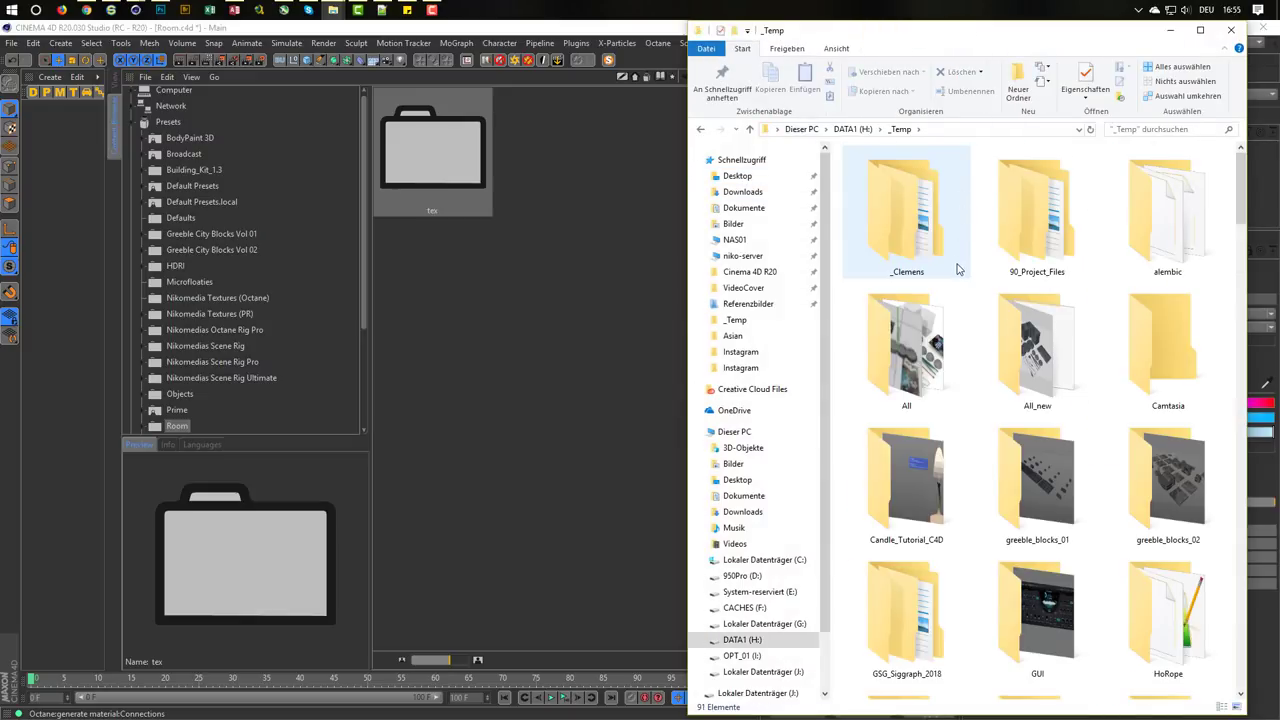
scroll(957, 268, "down", 15)
scroll(1030, 255, "up", 6)
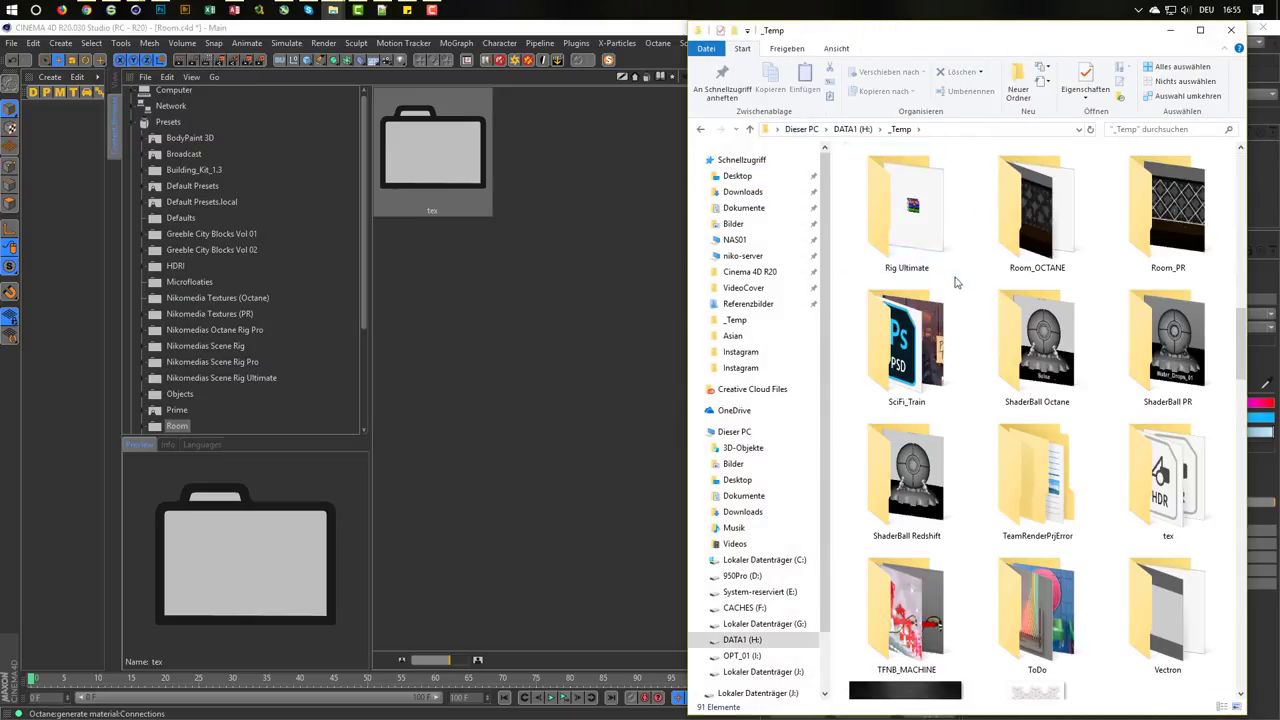
double_click(1030, 255)
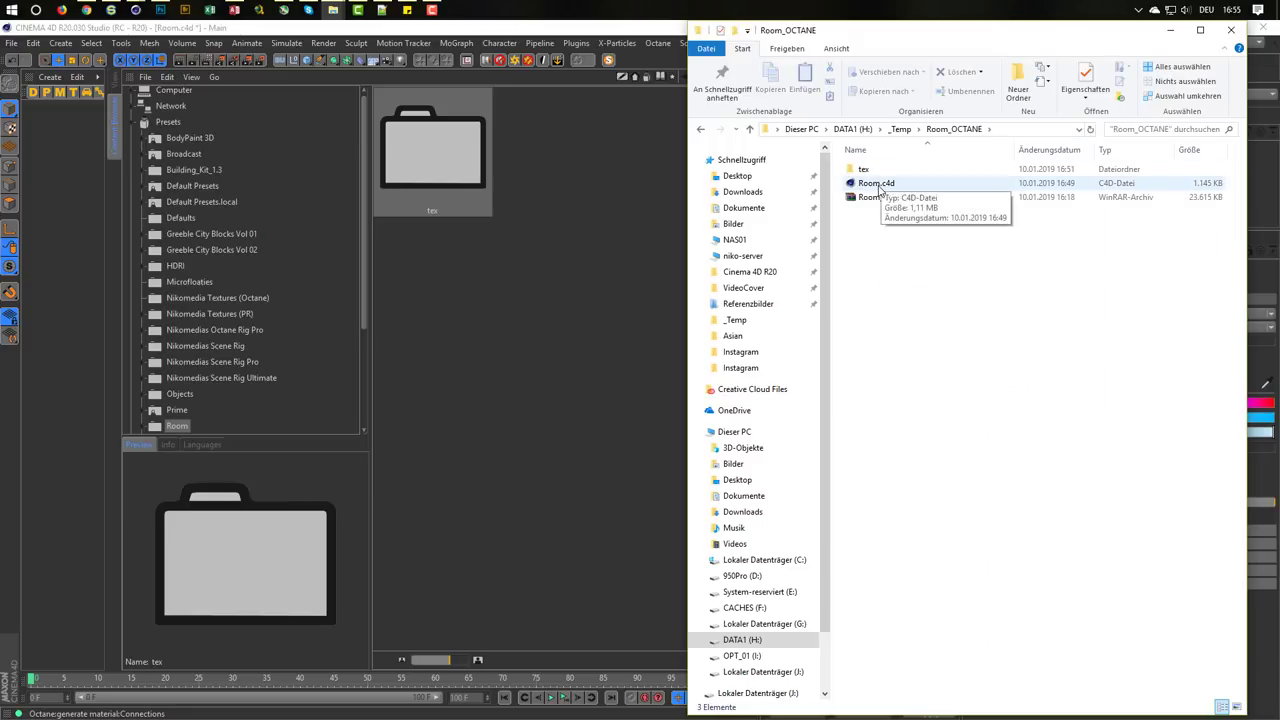
left_click_drag(877, 186, 631, 200)
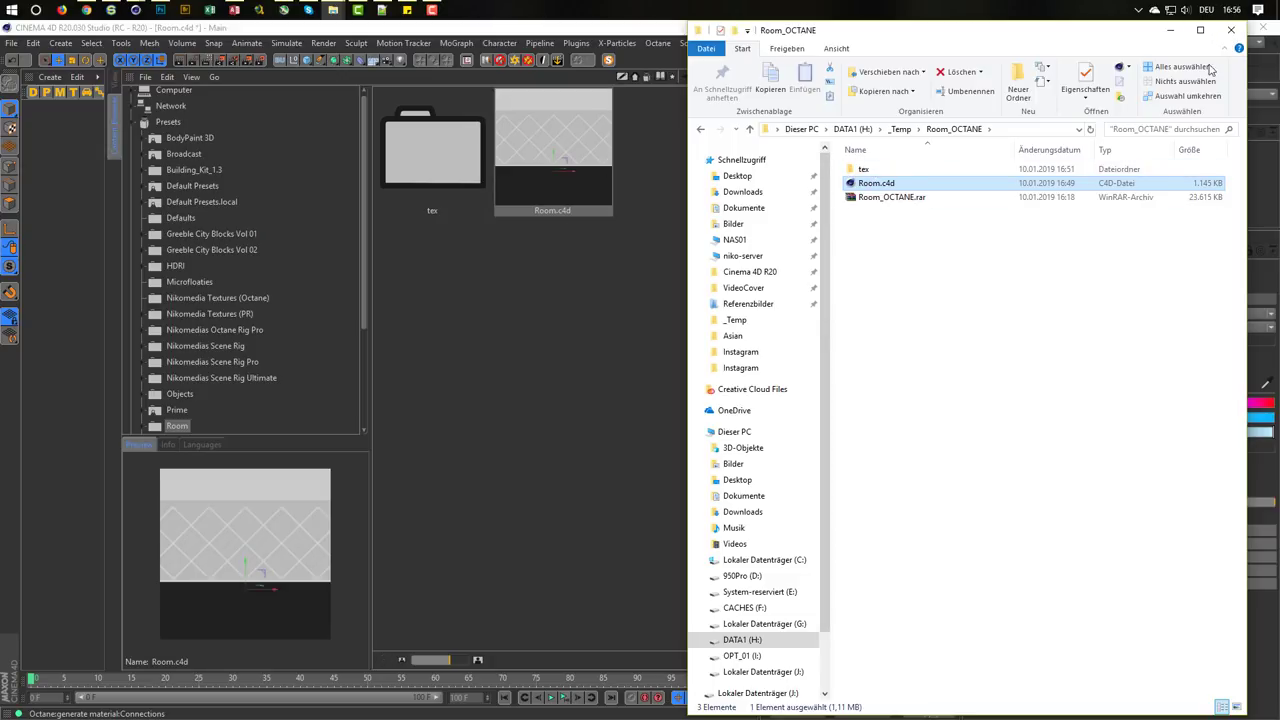
left_click(1171, 32)
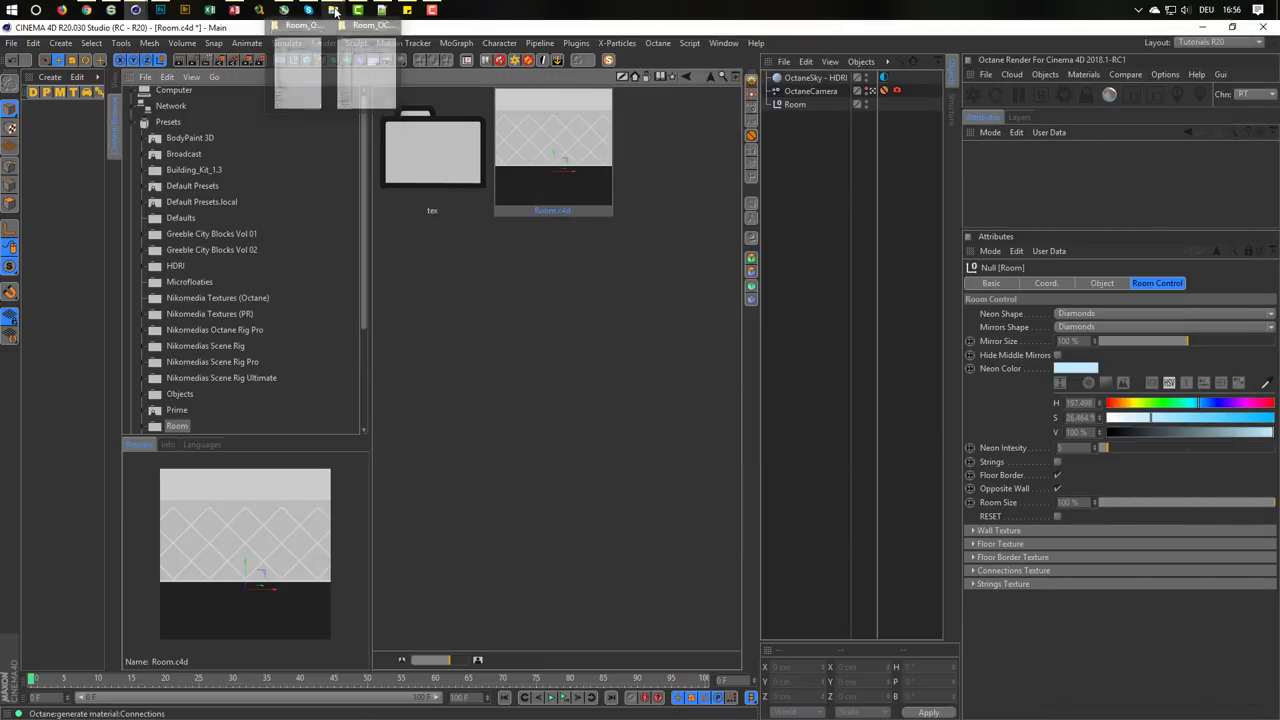
left_click(321, 30)
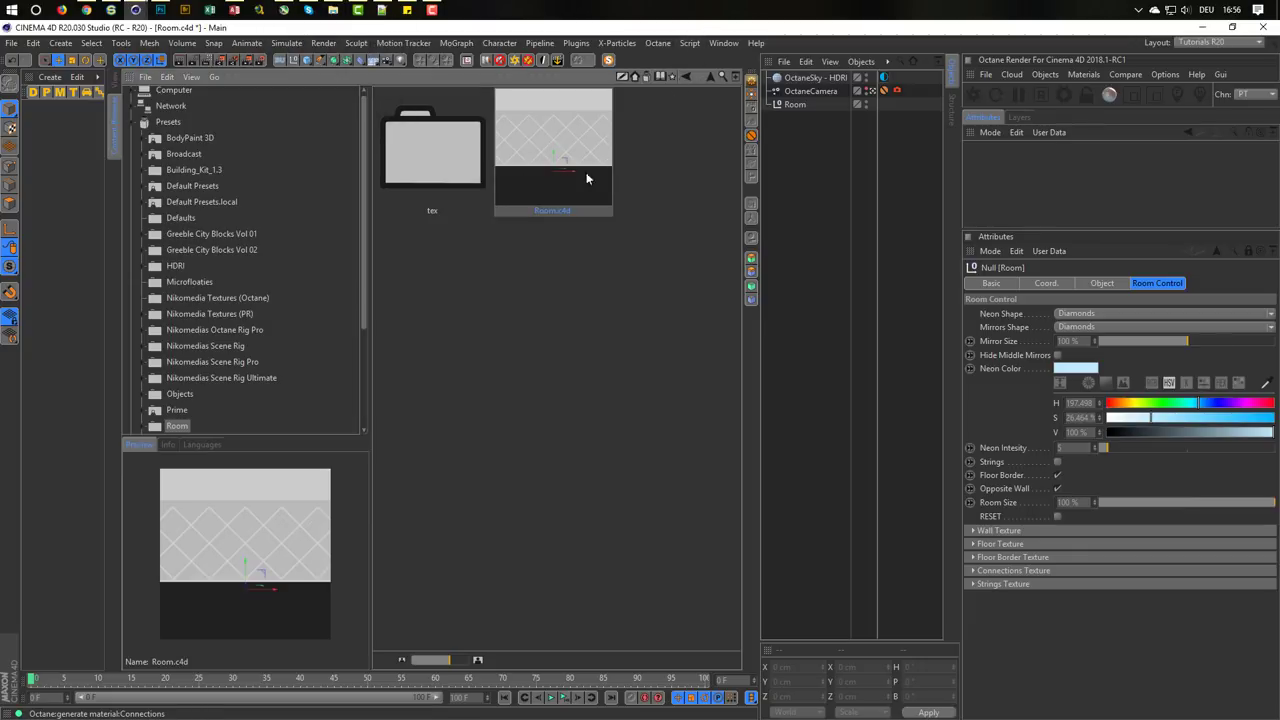
Close the current Room.c4d project without saving changes
left_click(118, 84)
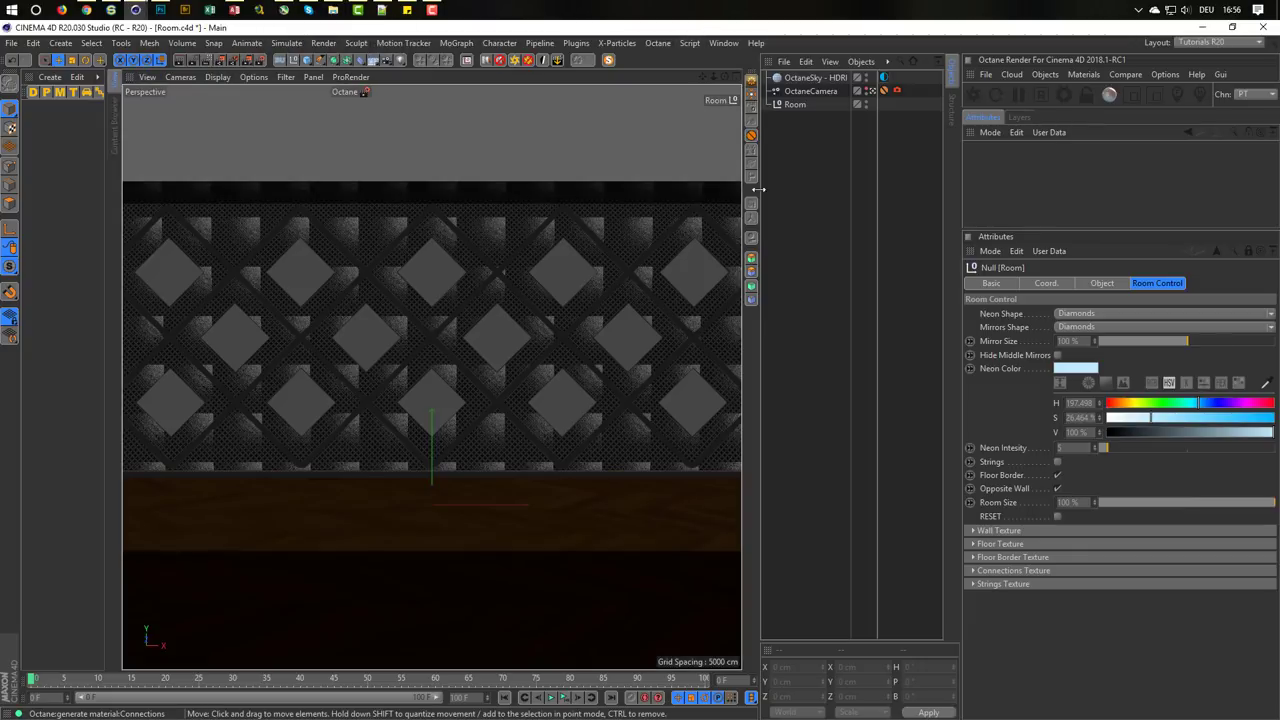
key("ctrl+F4")
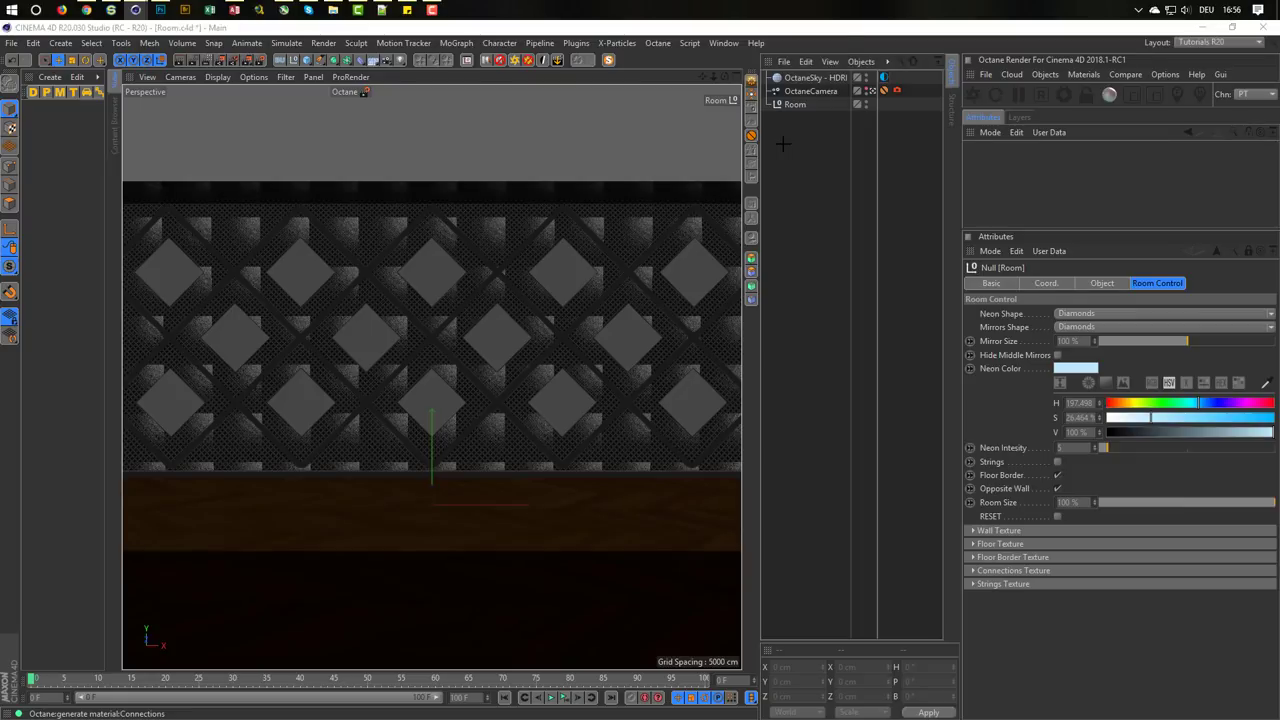
key("n")
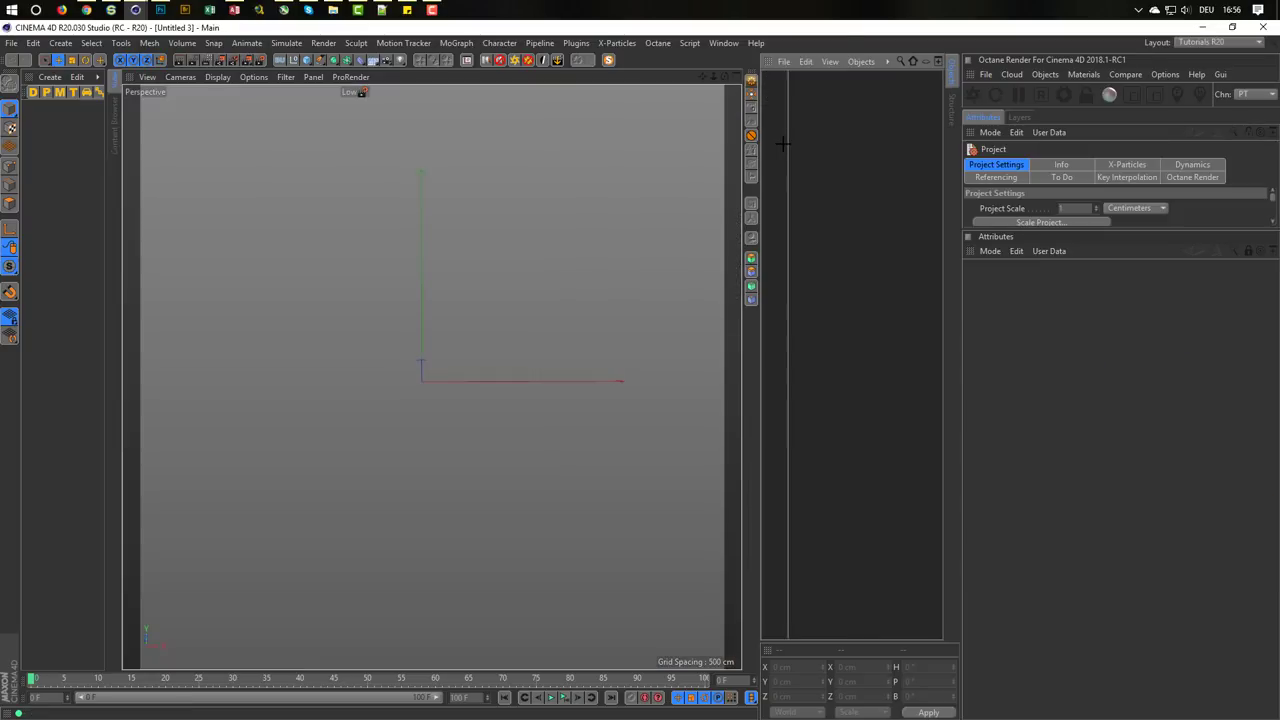
Load the Room preset's Room.c4d into the new scene and view through the OctaneCamera
left_click(116, 120)
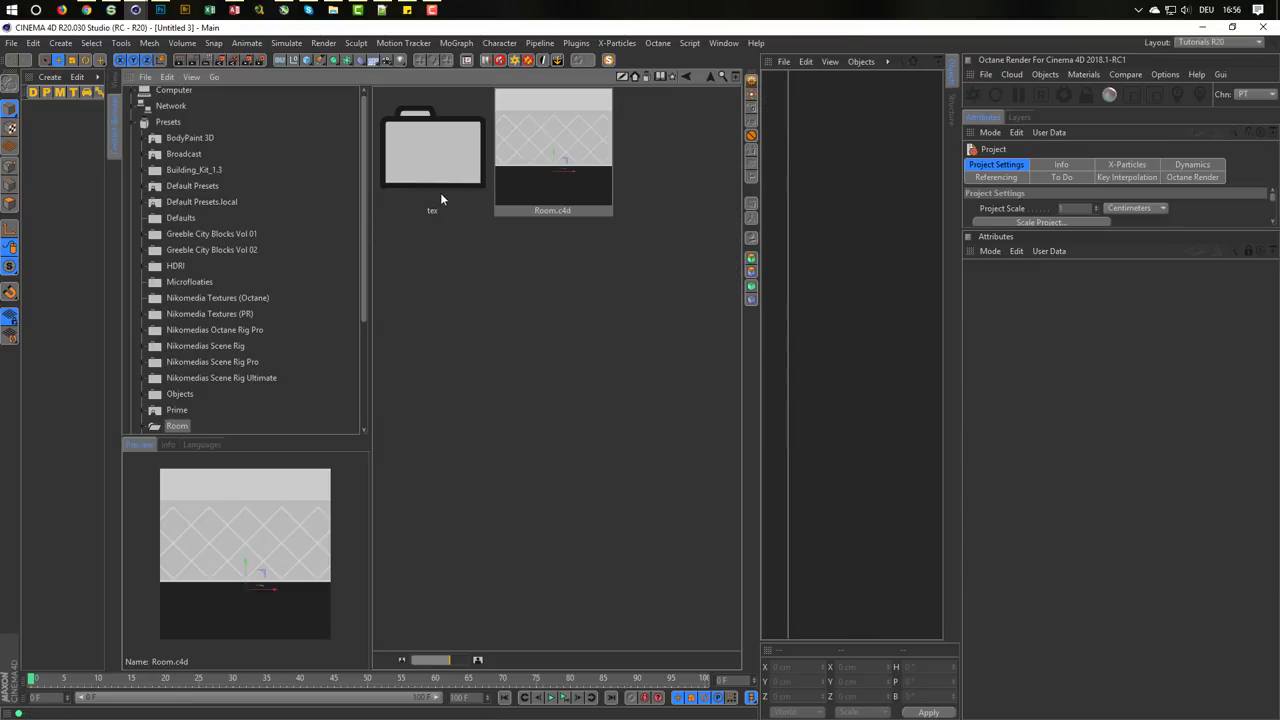
left_click_drag(801, 185, 772, 240)
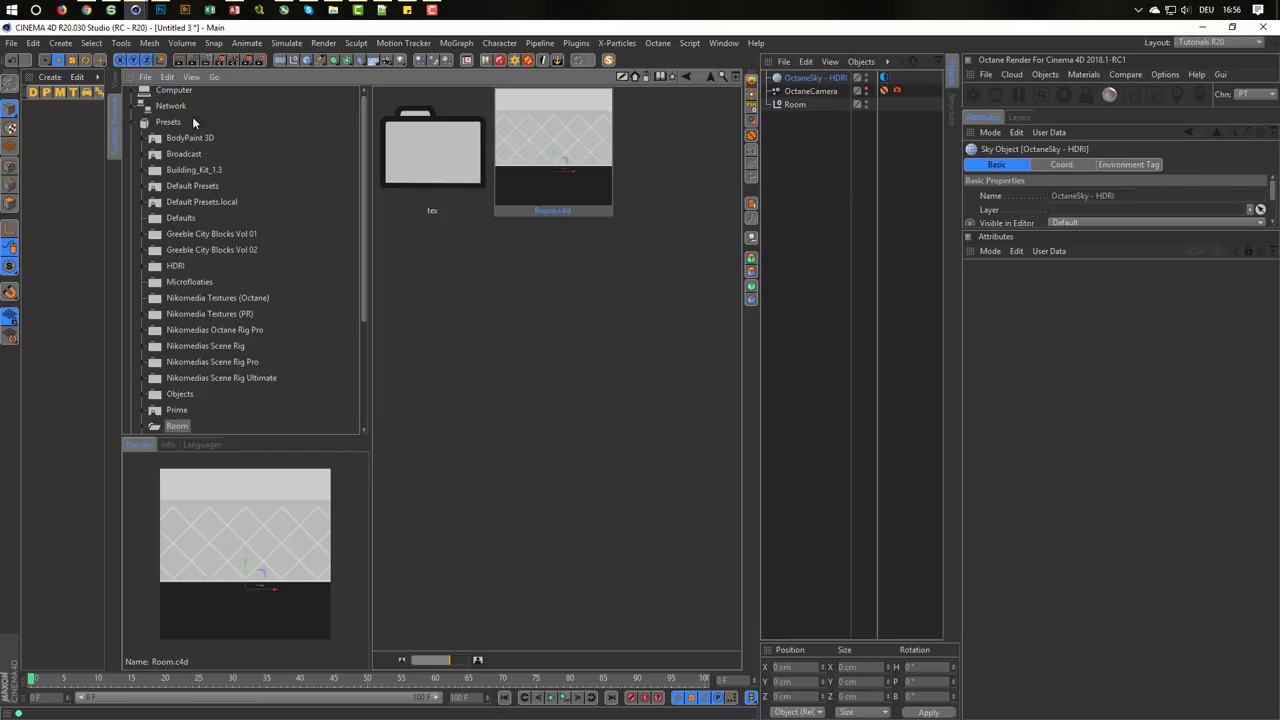
left_click(114, 88)
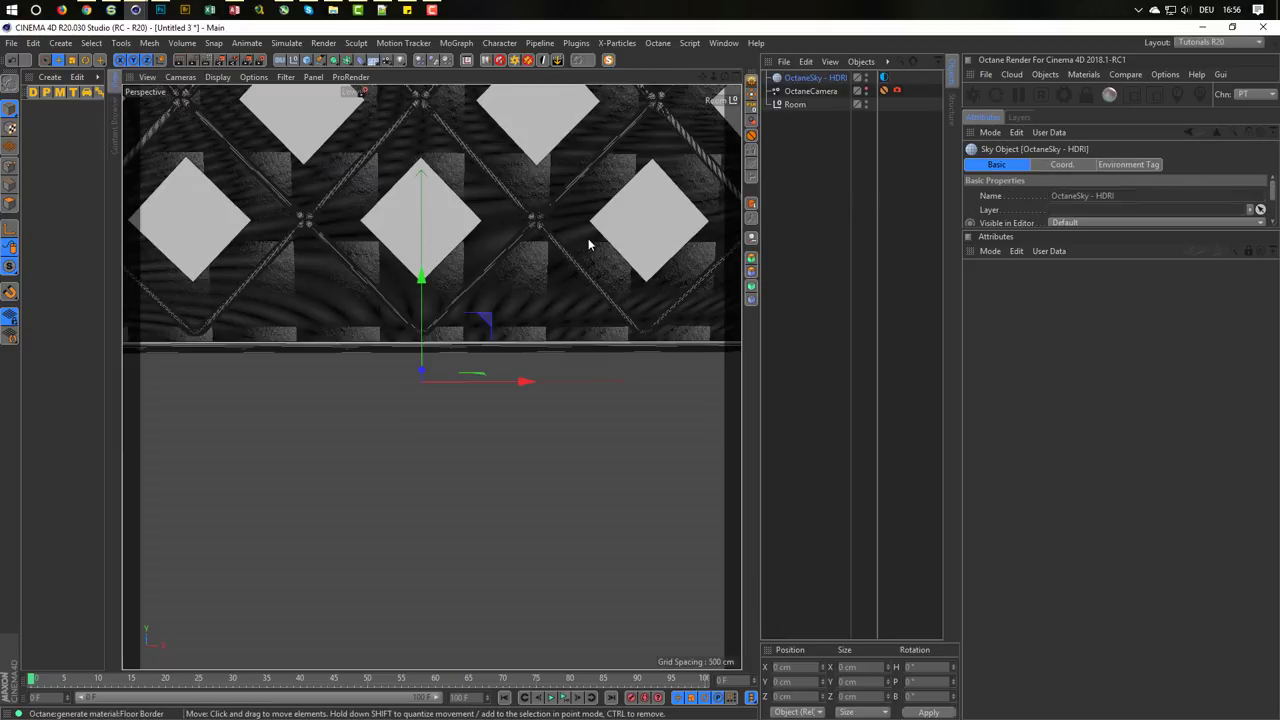
left_click(874, 92)
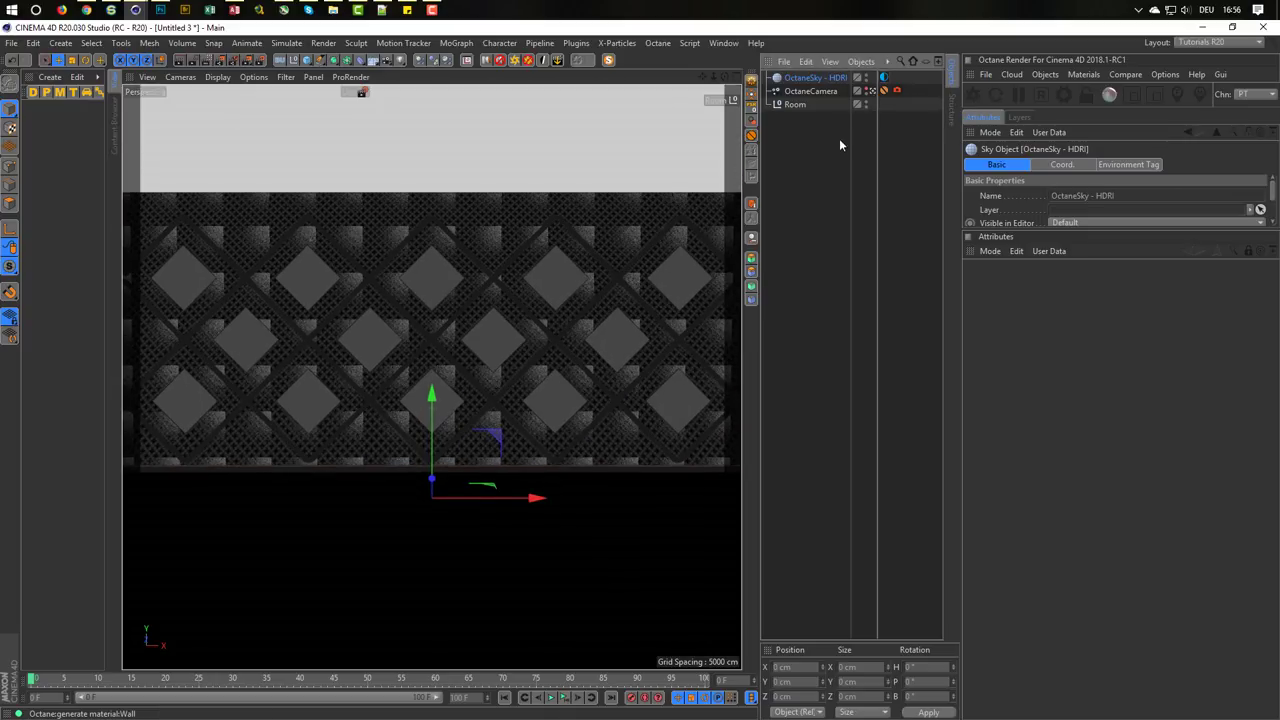
Make the Octane render setting active, giving Octane Renderer output at 1280 x 720
left_click(257, 59)
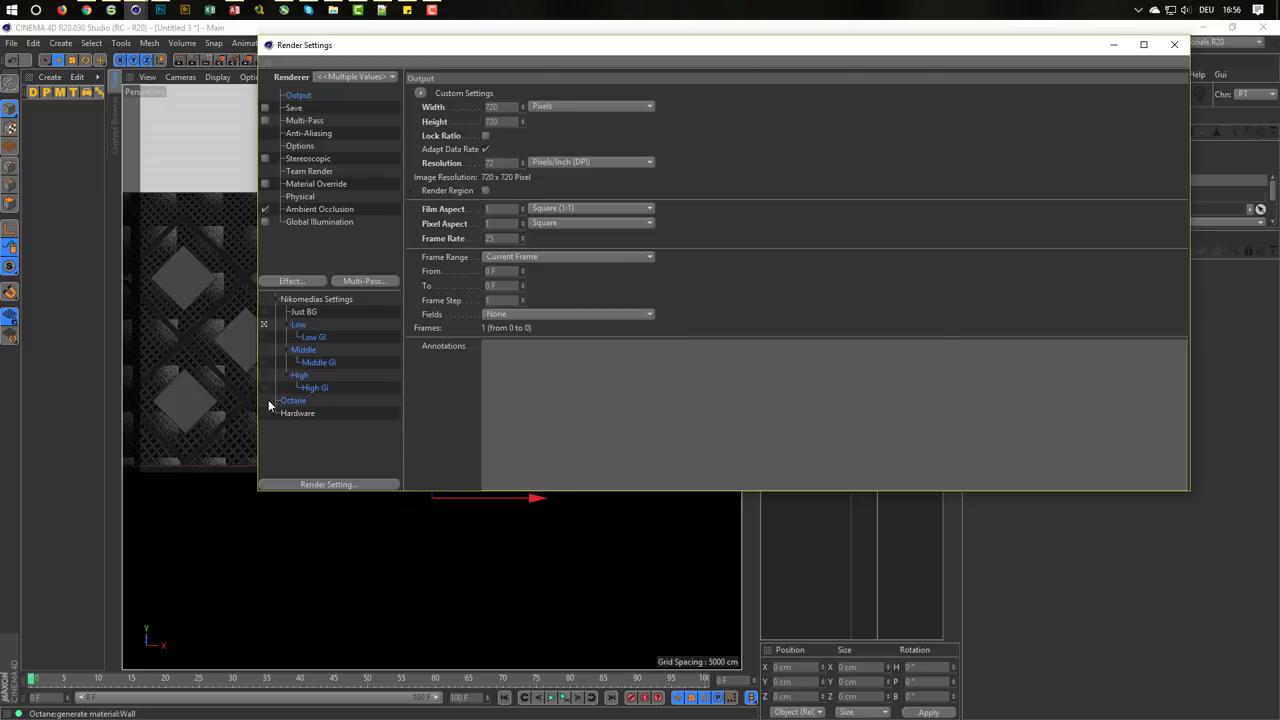
left_click(292, 401)
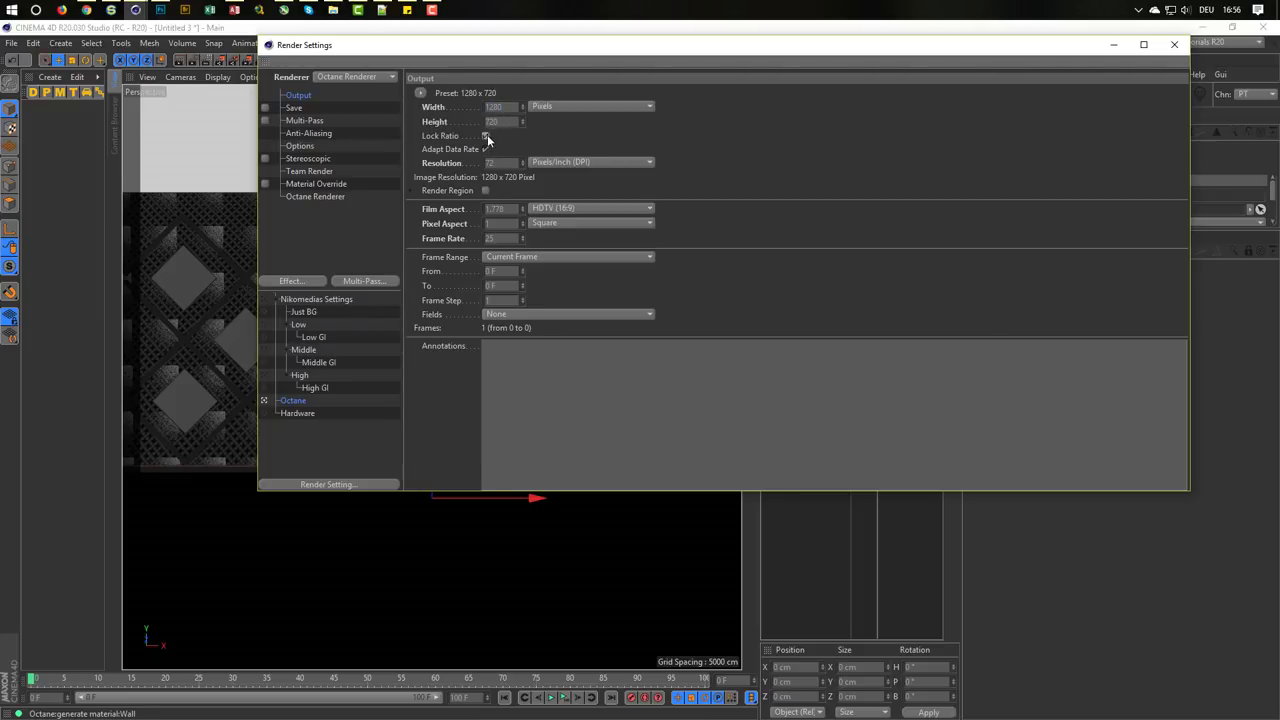
left_click(1174, 45)
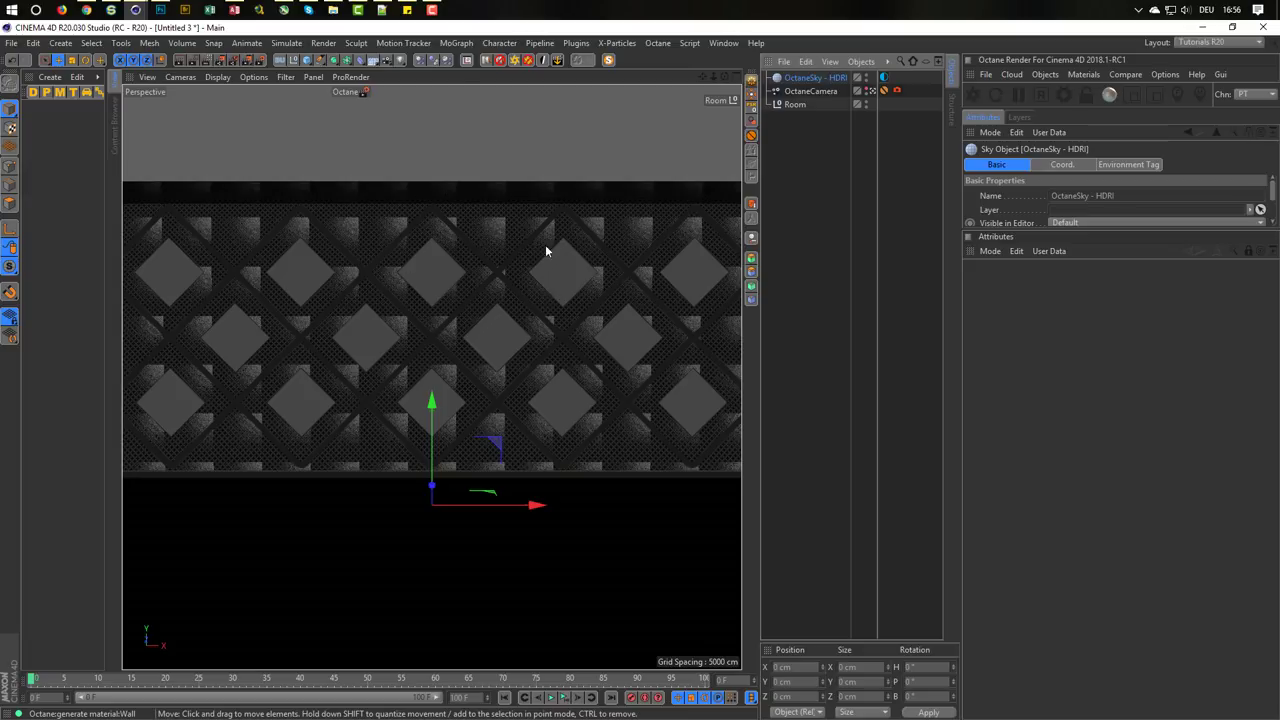
Lock the Room null's Room Control settings in the Attributes panel and set Neon Shape to Circle
left_click(795, 105)
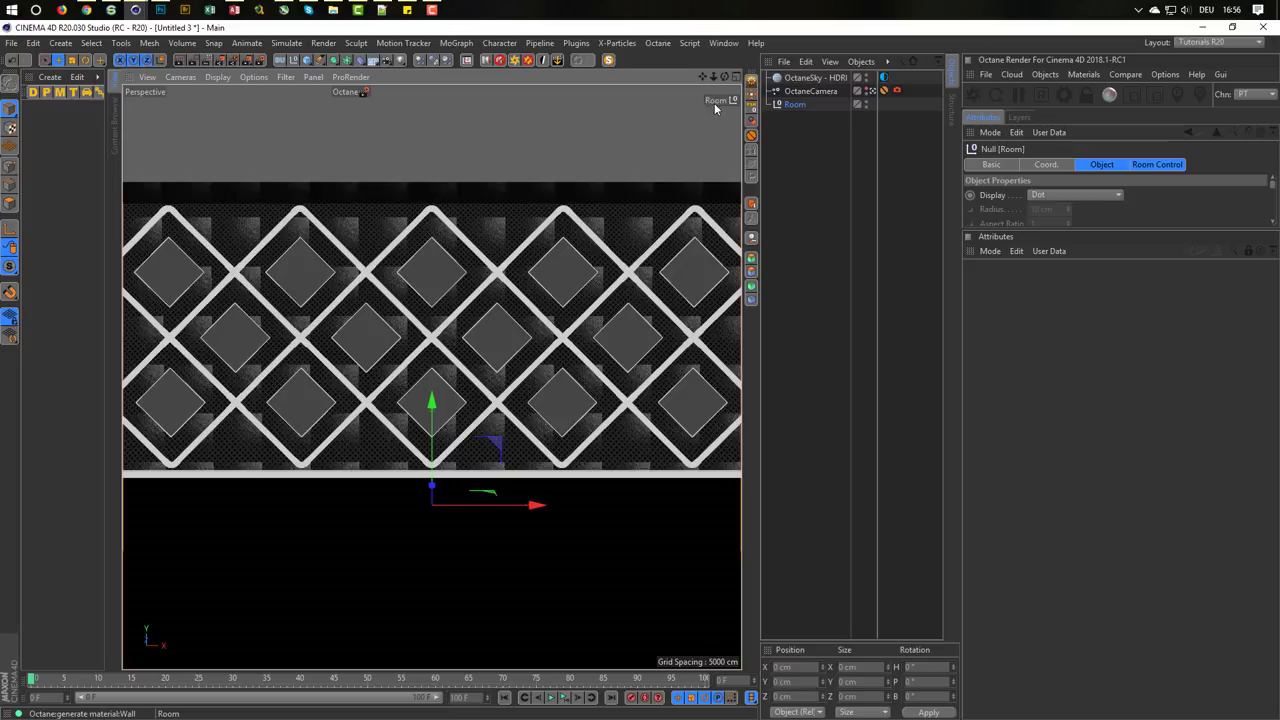
left_click(1254, 253)
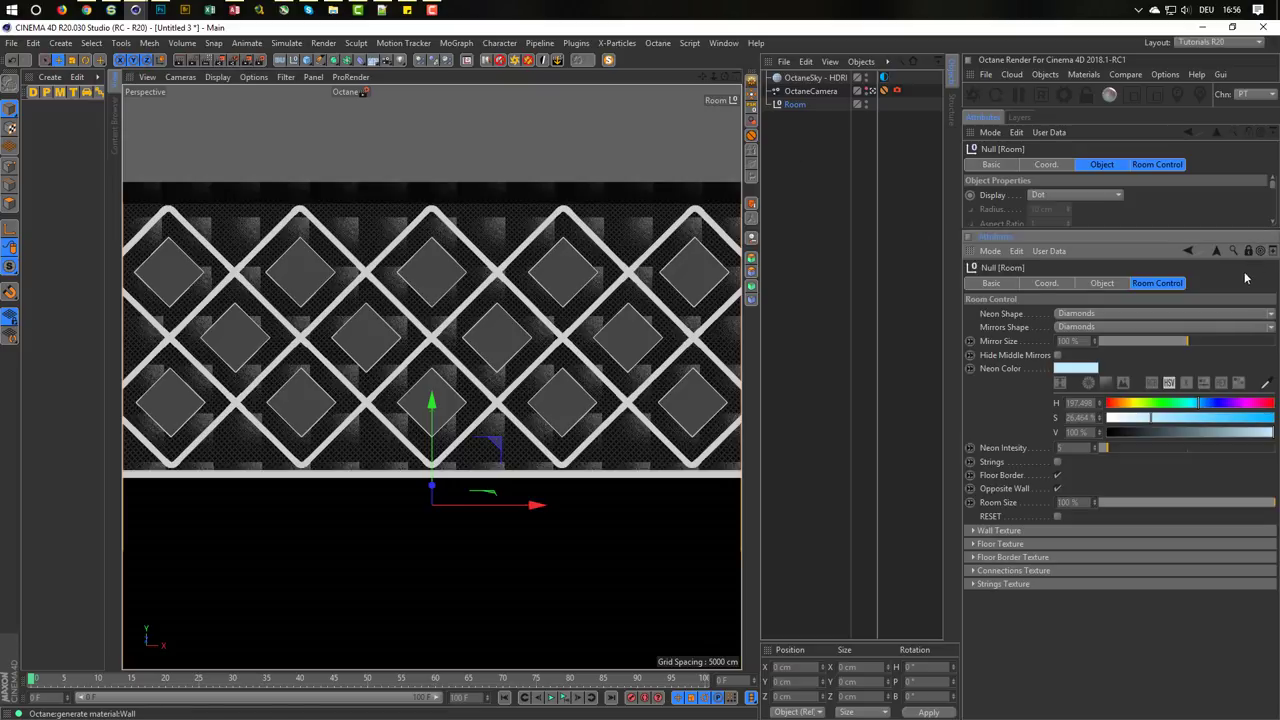
left_click(1089, 314)
left_click(1090, 340)
Set Neon Shape back to Diamonds and bring up the Room preset library in the Content Browser
left_click(1090, 314)
left_click(1097, 328)
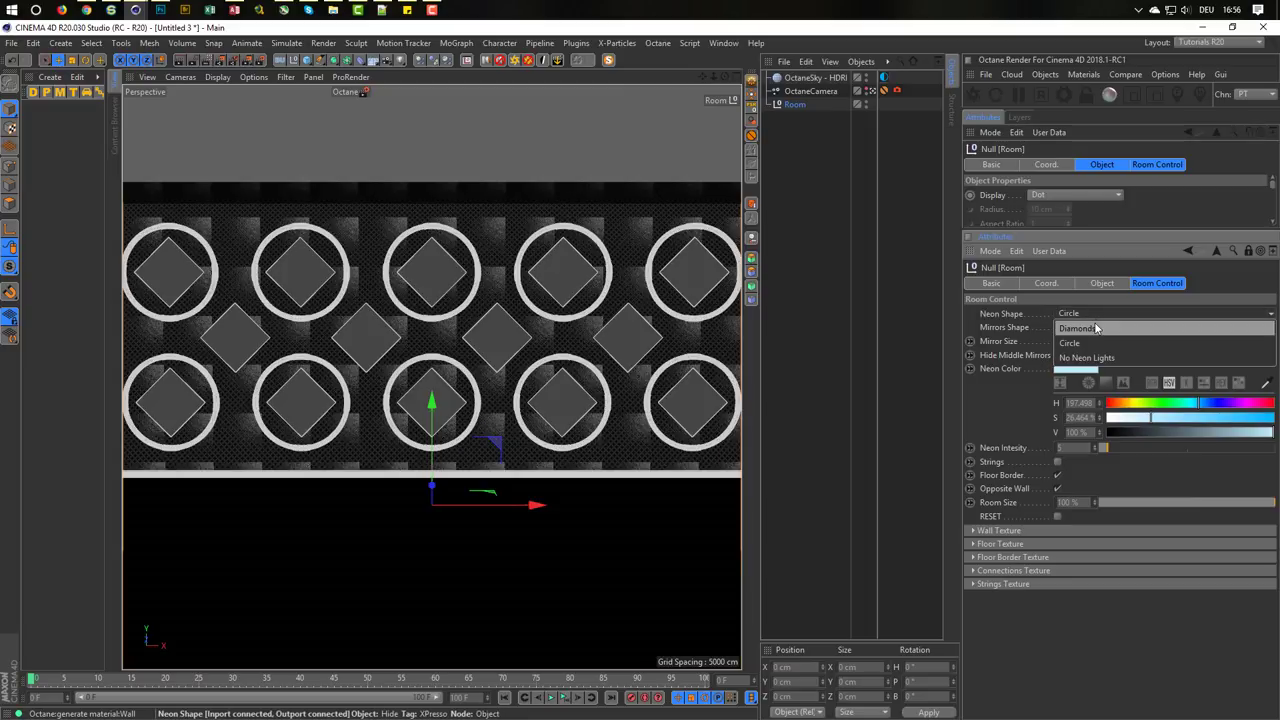
left_click(115, 122)
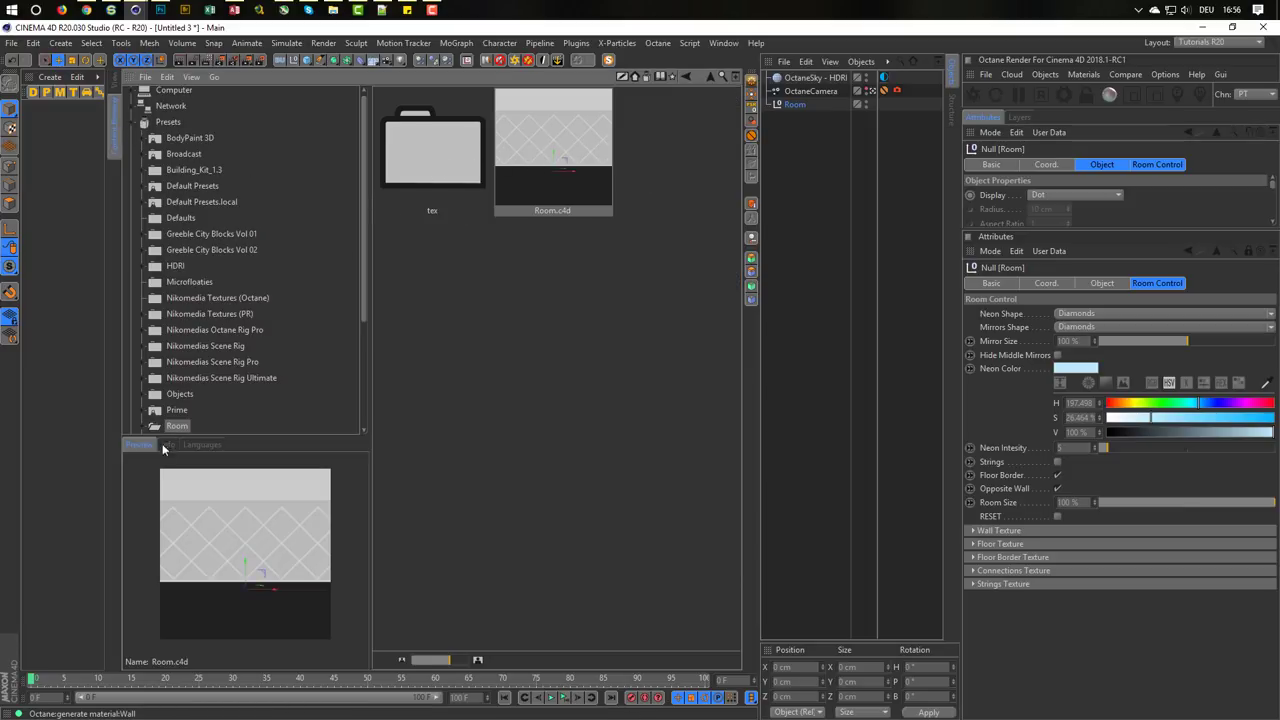
Go back to the room viewport, select the Room null and show the Layer Manager's Room layer
left_click(146, 78)
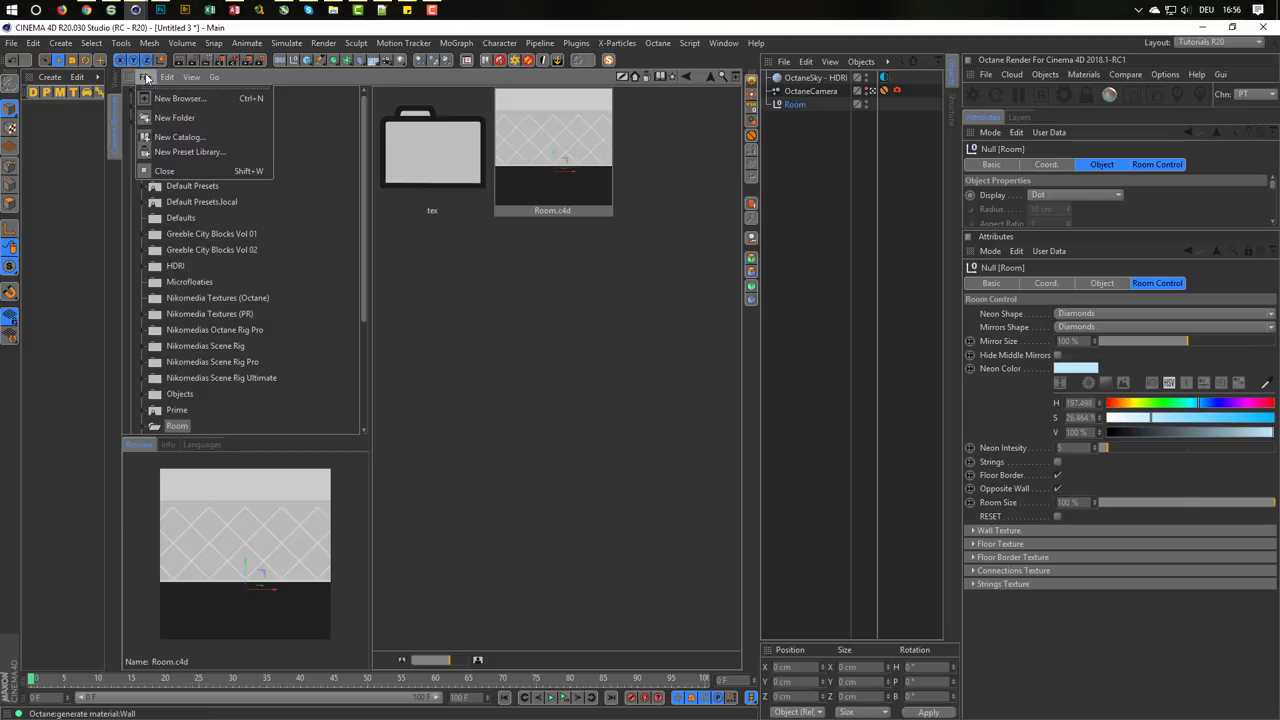
left_click(382, 73)
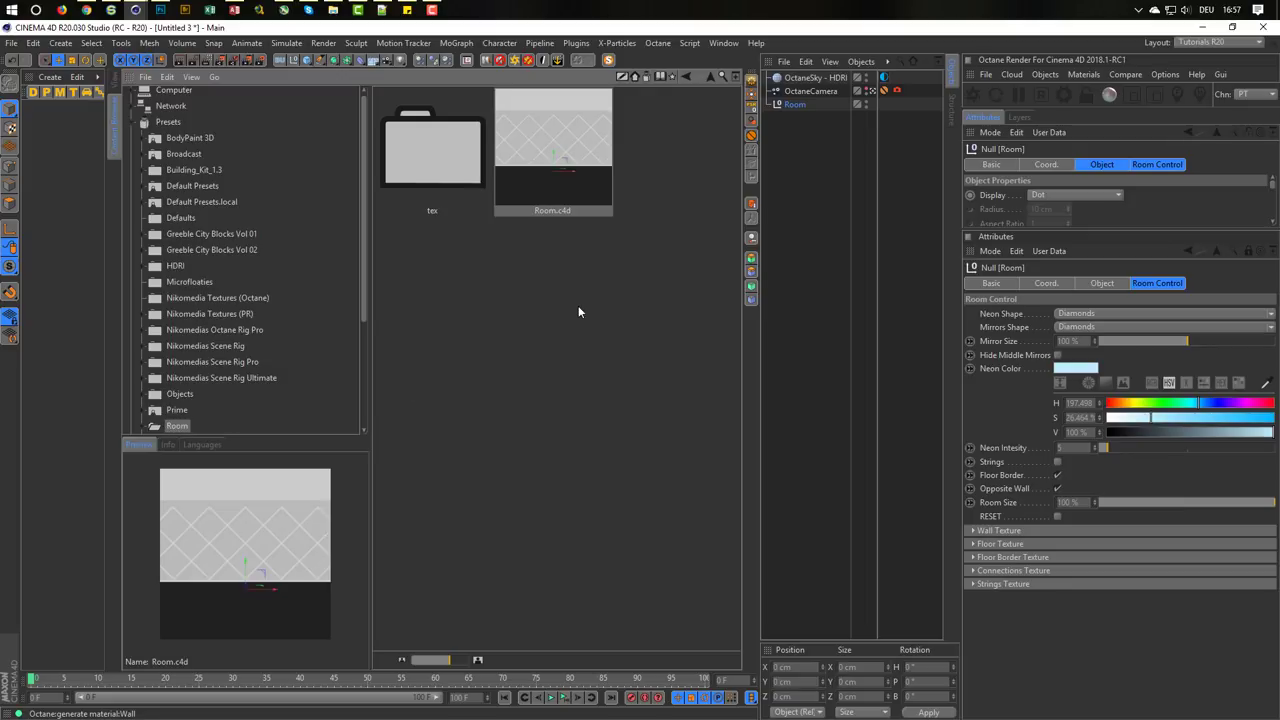
left_click(114, 95)
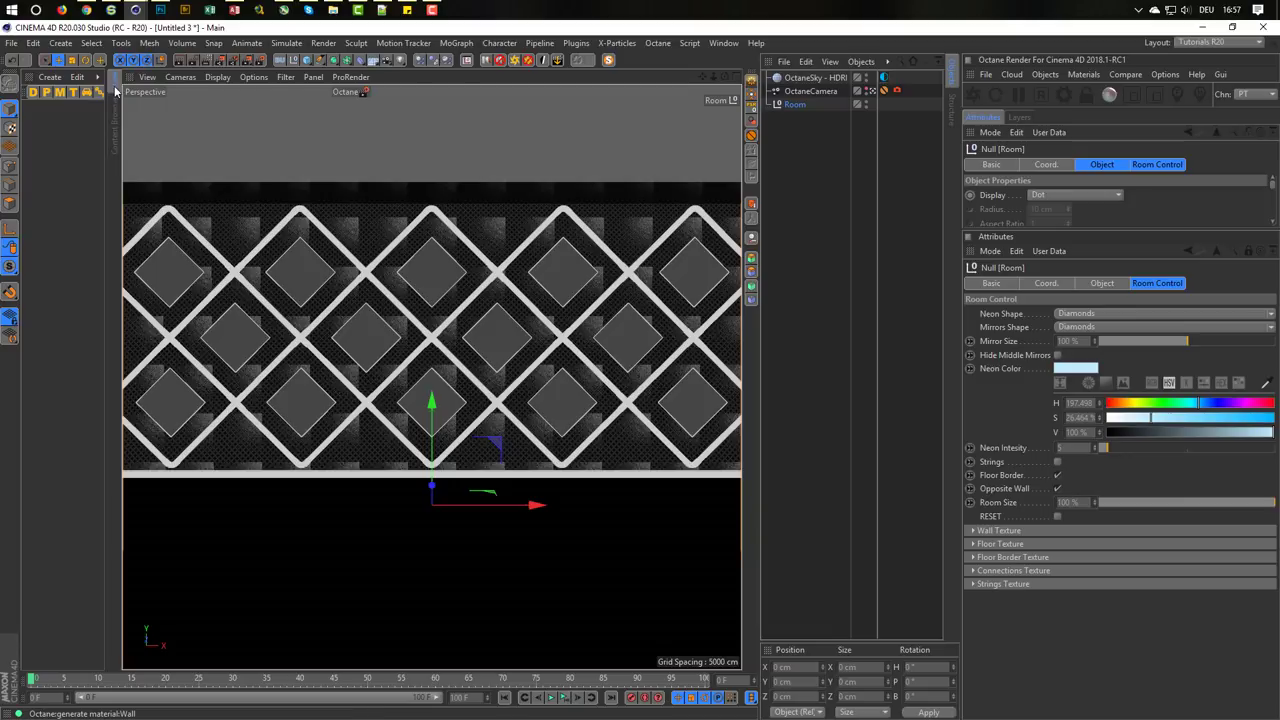
left_click(790, 105)
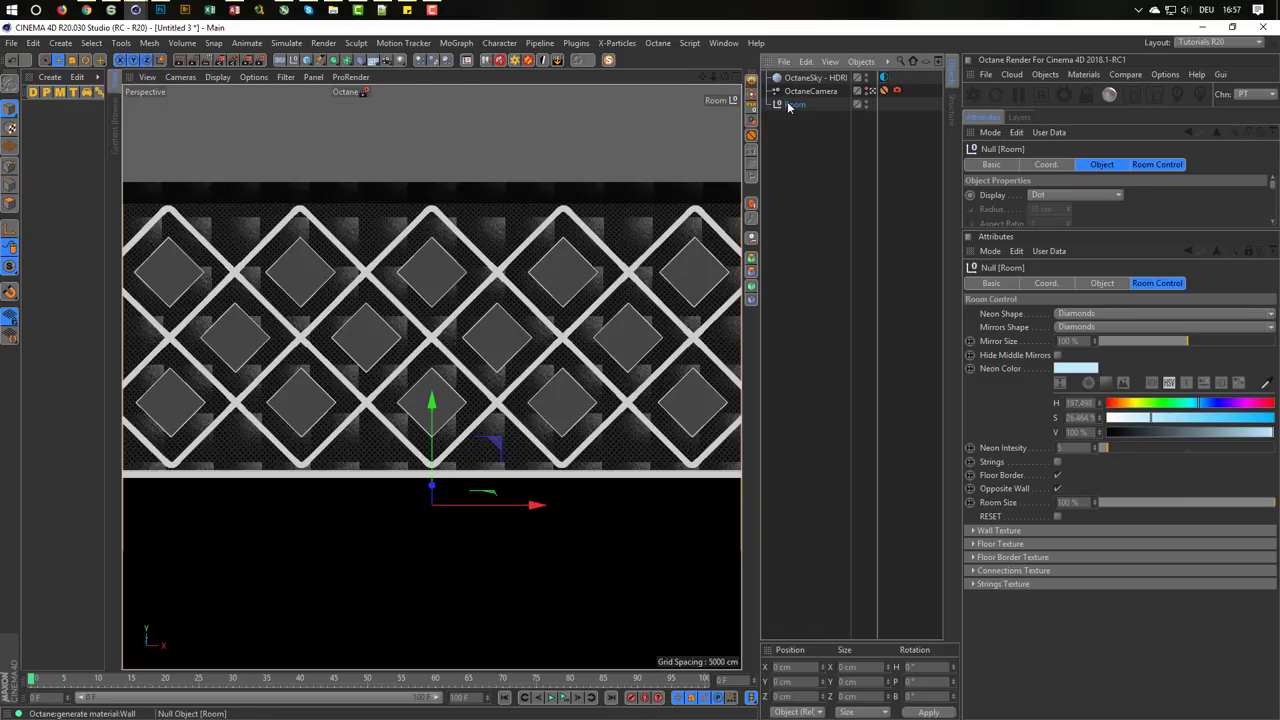
left_click(1019, 117)
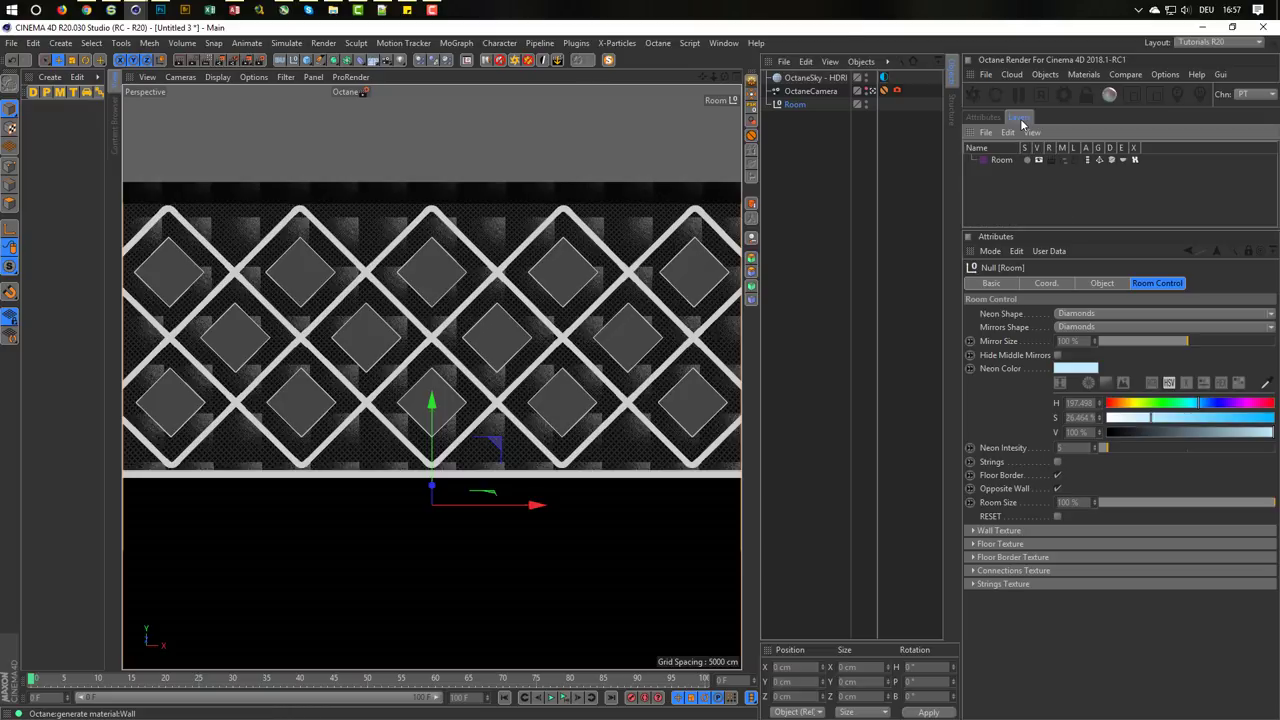
Unhide the Room layer's objects and materials in the managers and open the Hide XPresso graph
left_click(1064, 162)
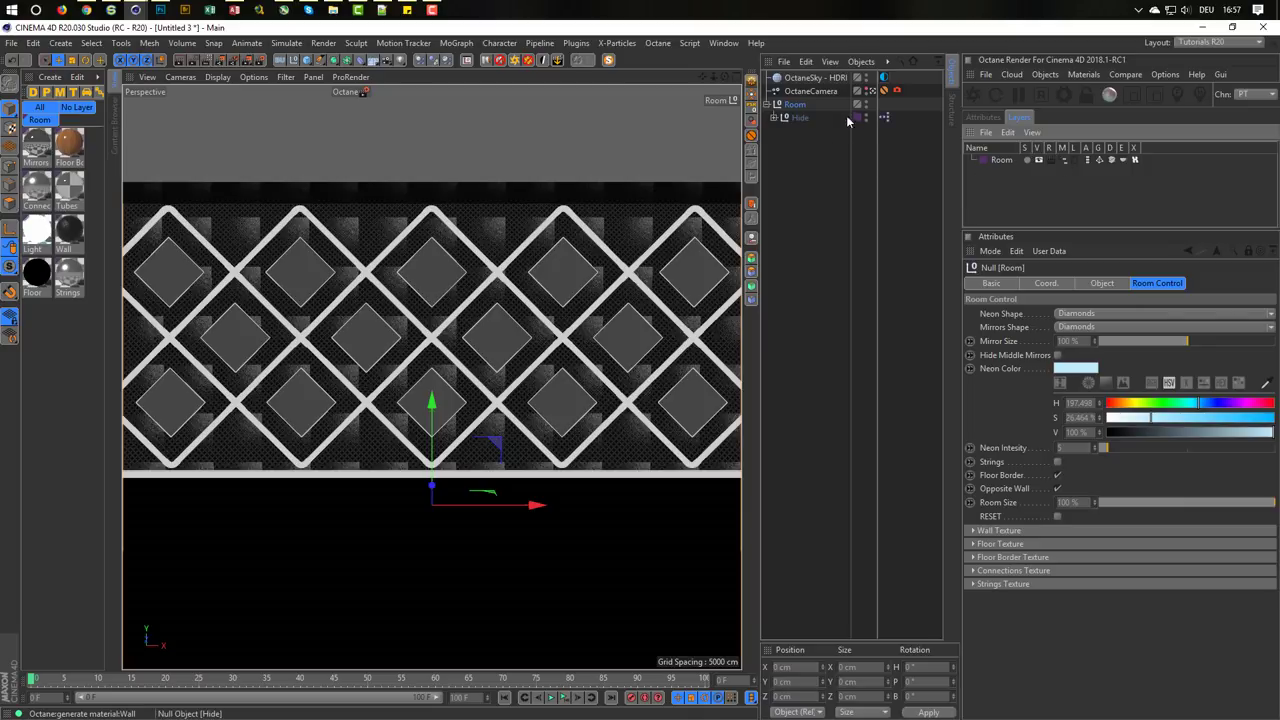
double_click(885, 117)
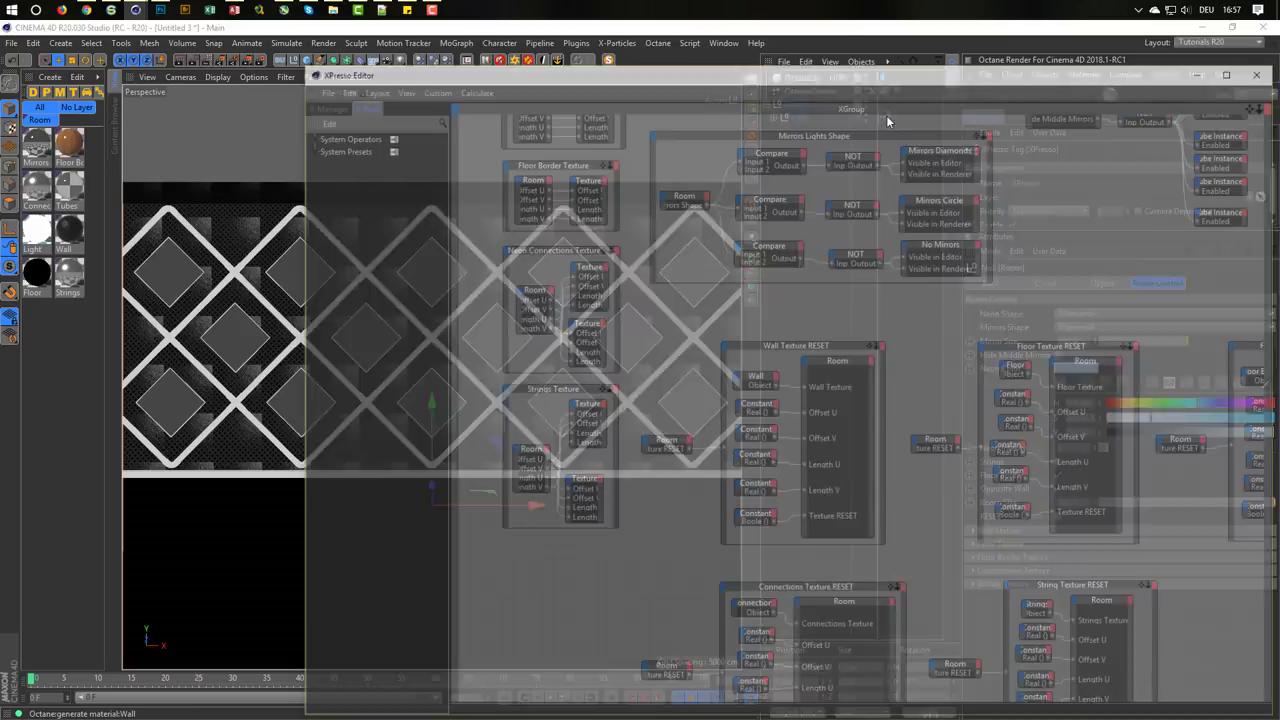
left_click_drag(820, 77, 679, 57)
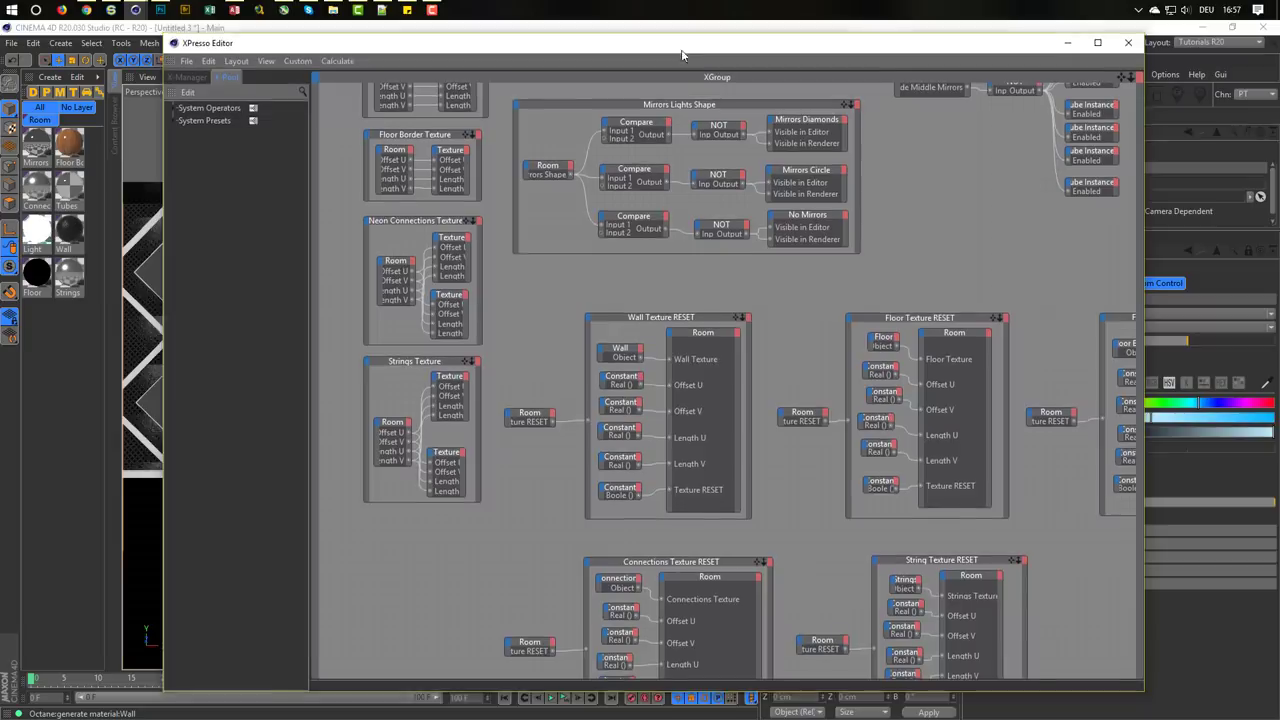
Pan and zoom around the rig's node graph, then close the XPresso Editor
scroll(720, 210, "down", 2)
scroll(723, 386, "down", 5)
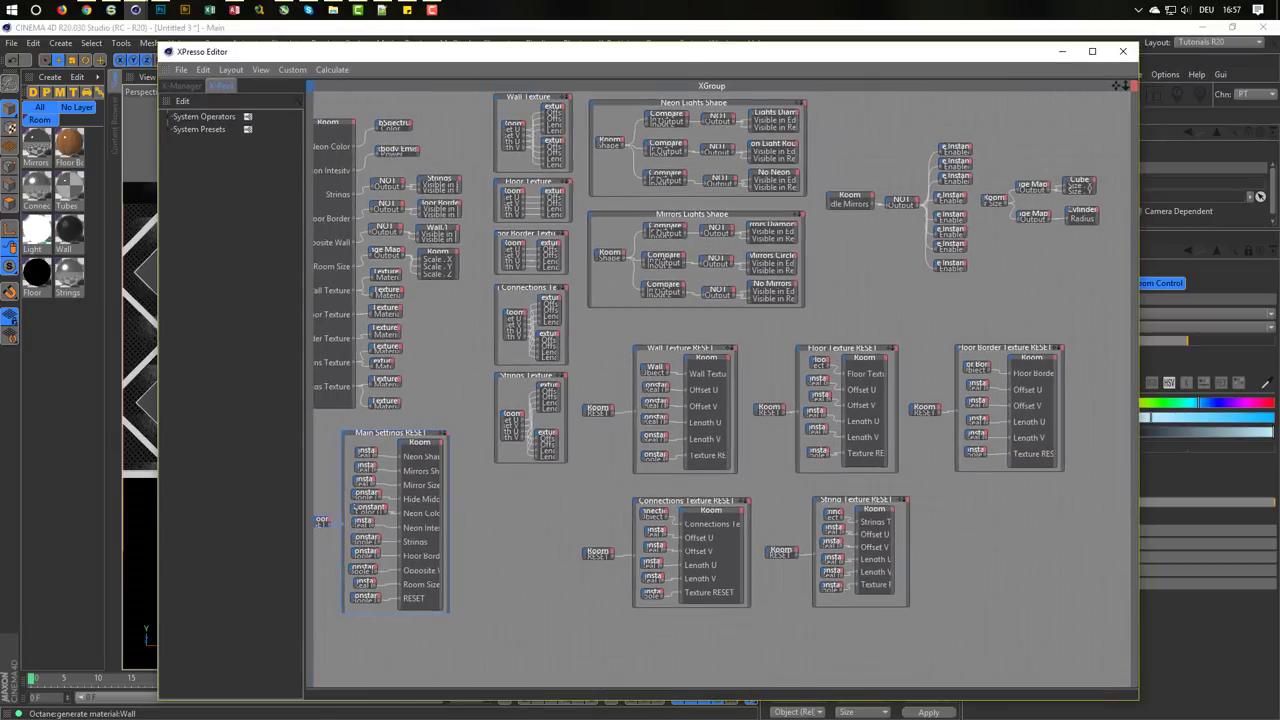
middle_click_drag(576, 273, 603, 293)
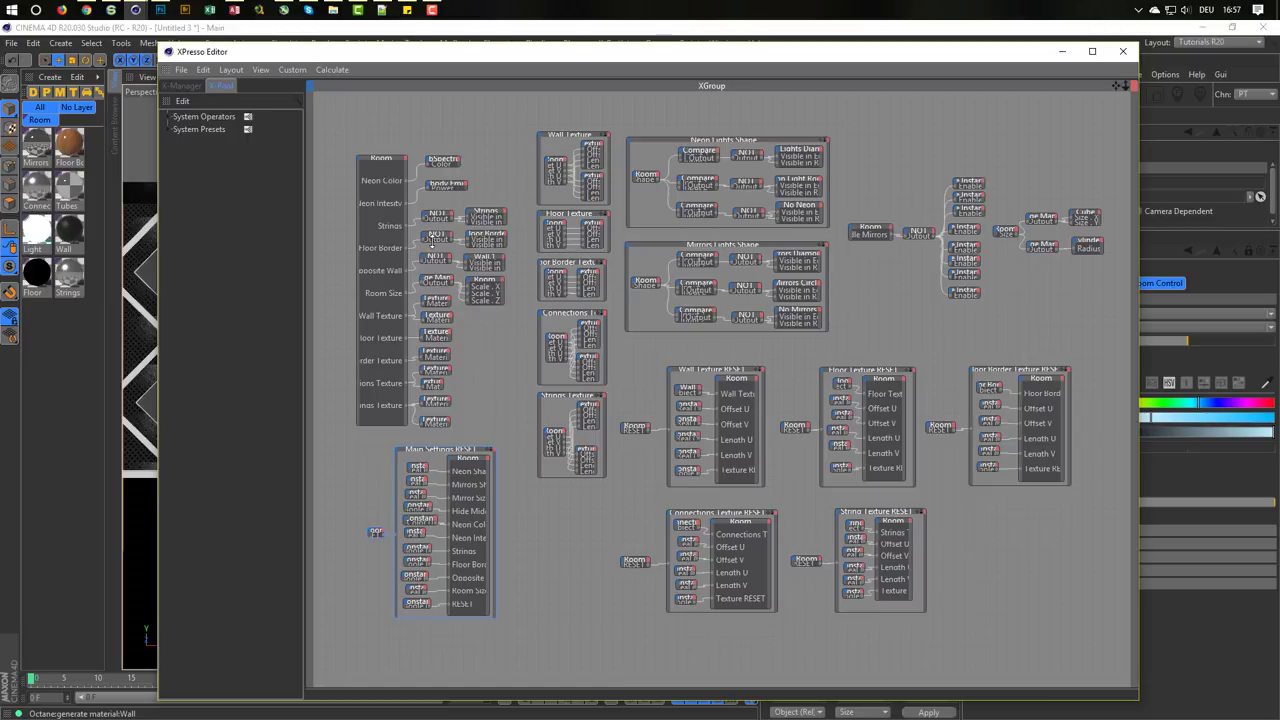
scroll(432, 242, "up", 5)
scroll(686, 292, "down", 3)
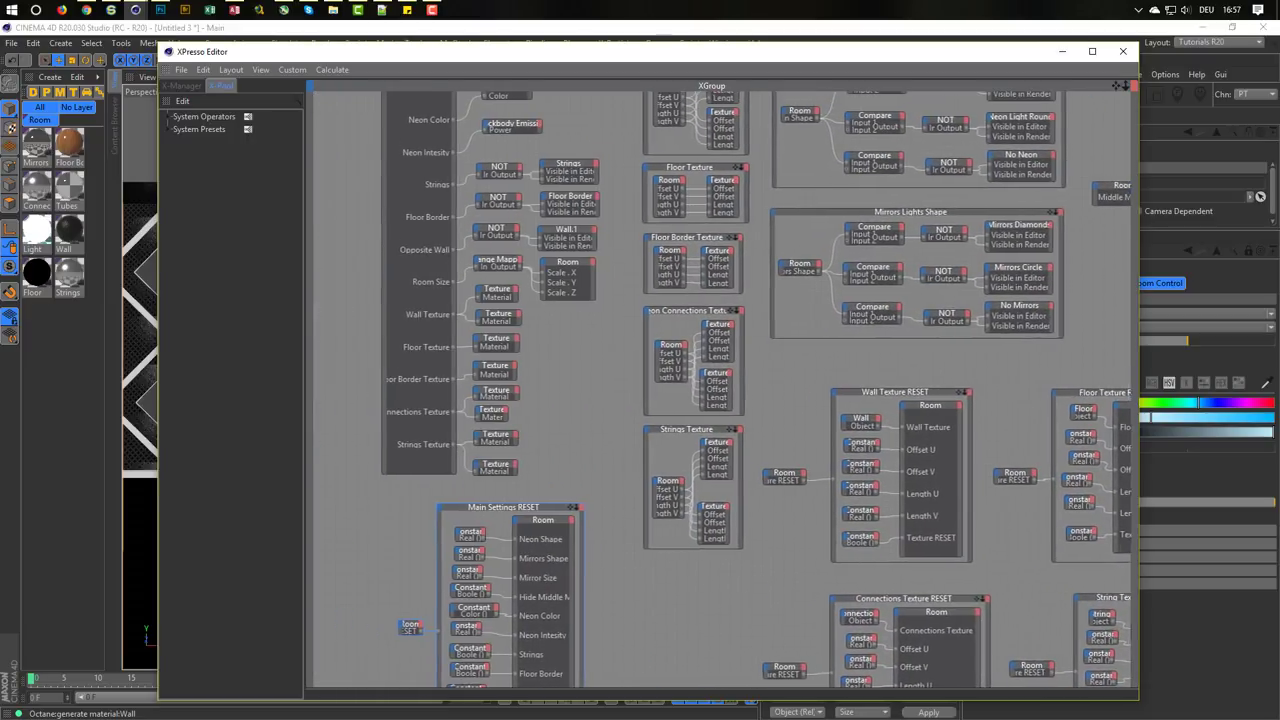
scroll(565, 190, "up", 3)
scroll(565, 192, "down", 1)
scroll(600, 180, "up", 1)
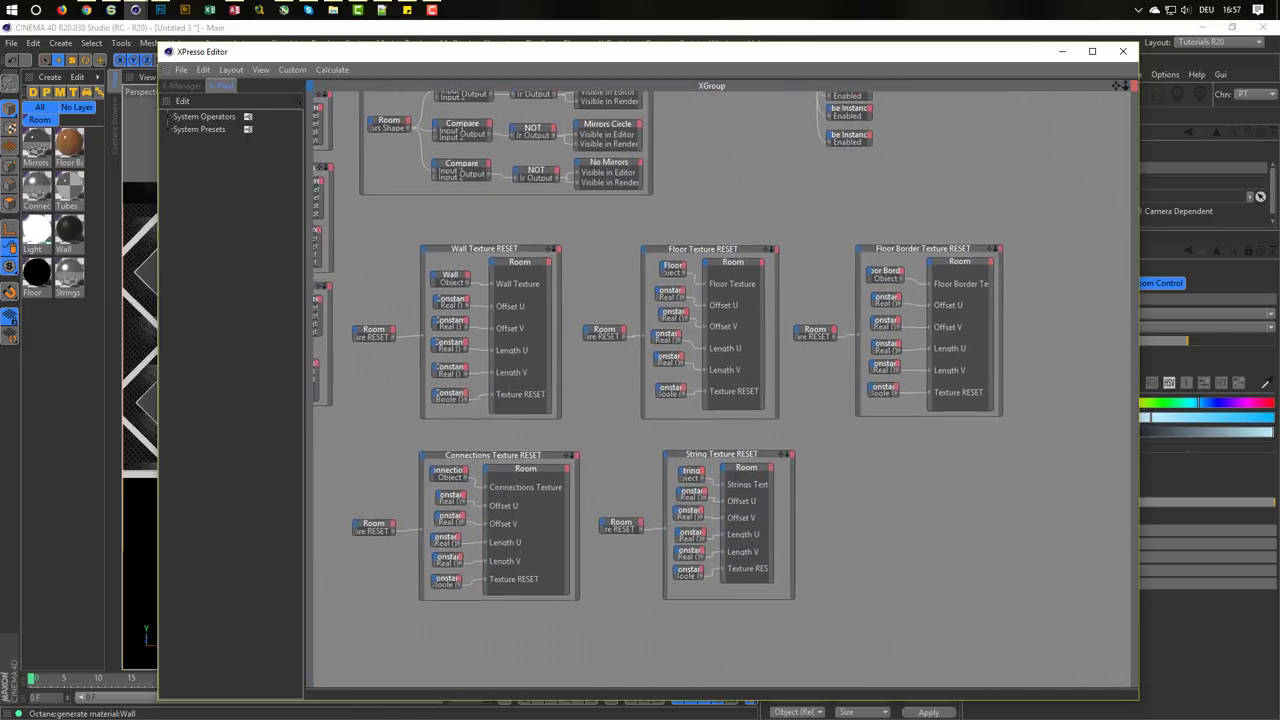
scroll(680, 165, "down", 2)
scroll(732, 156, "up", 2)
scroll(732, 156, "down", 2)
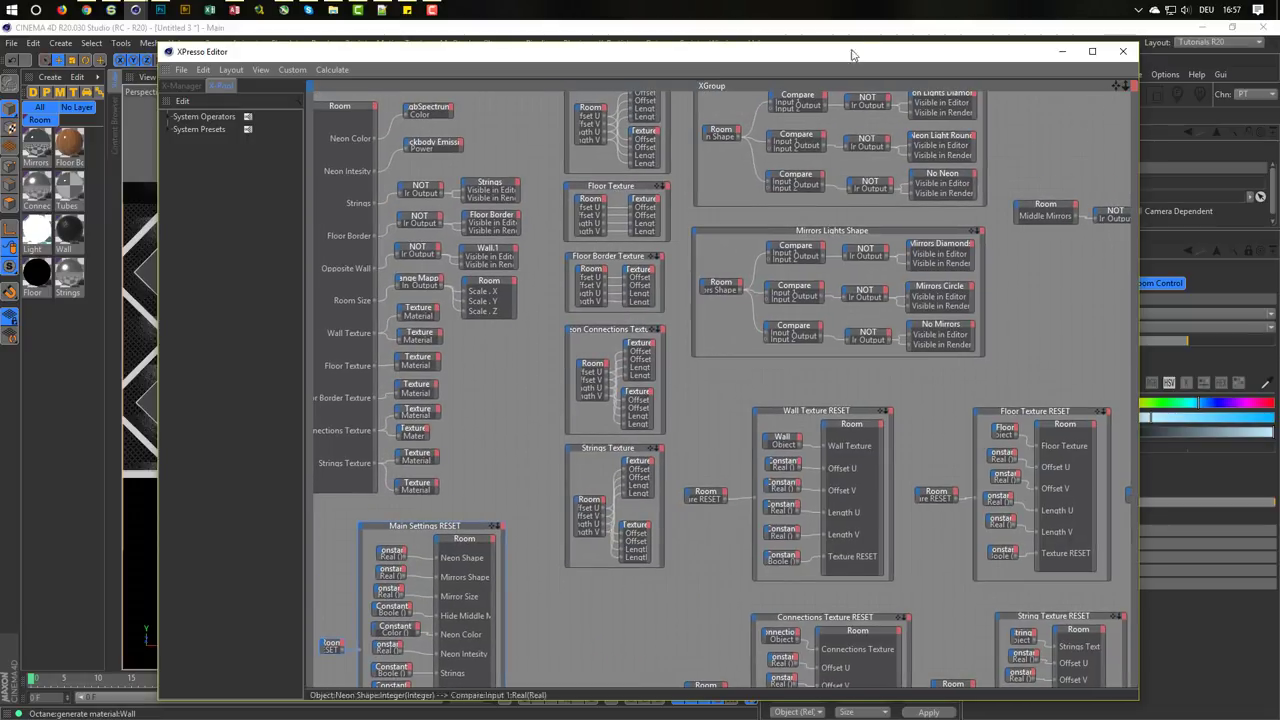
left_click(1123, 51)
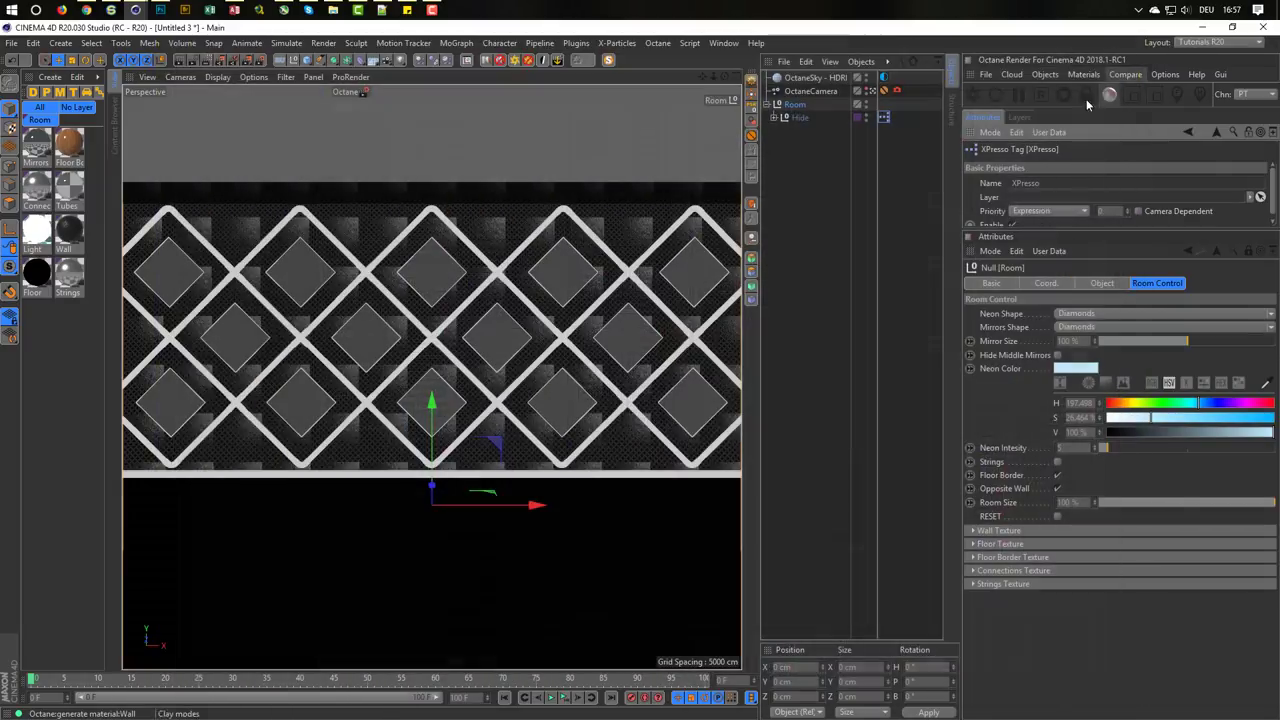
Expand the Hide and Mirrors groups and open the Room rig's XPresso graph
left_click(775, 118)
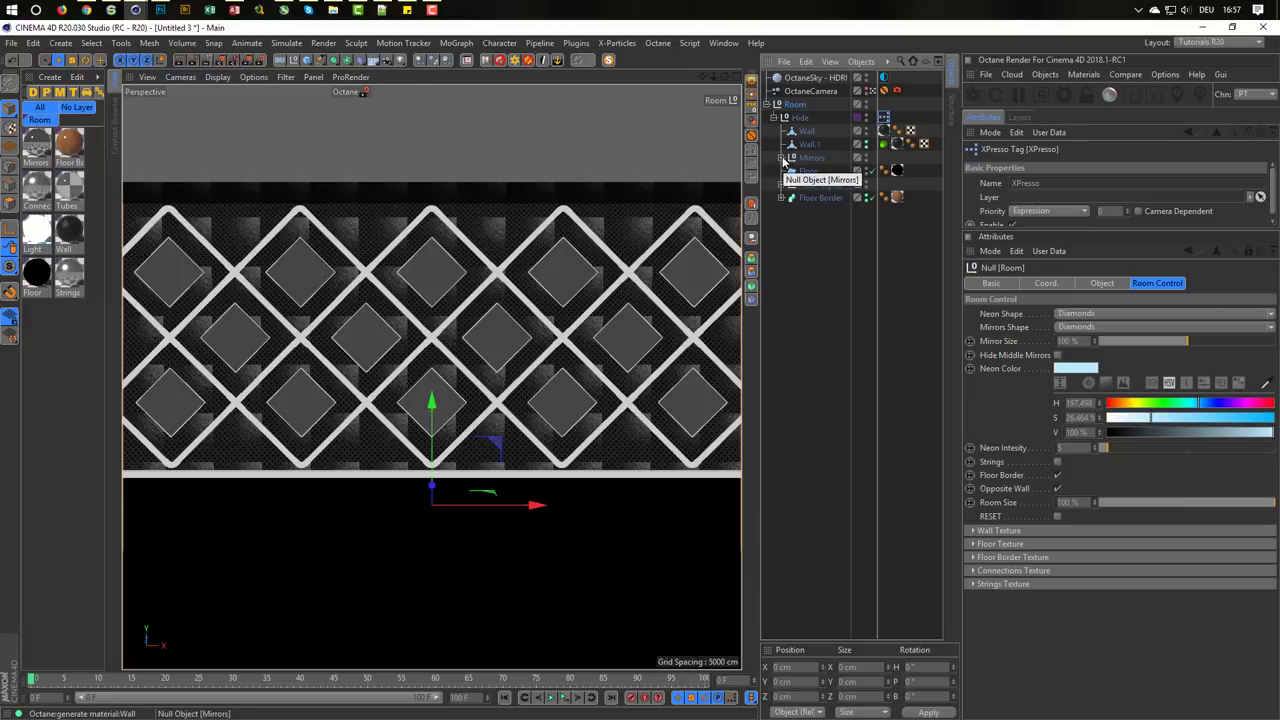
left_click(782, 158)
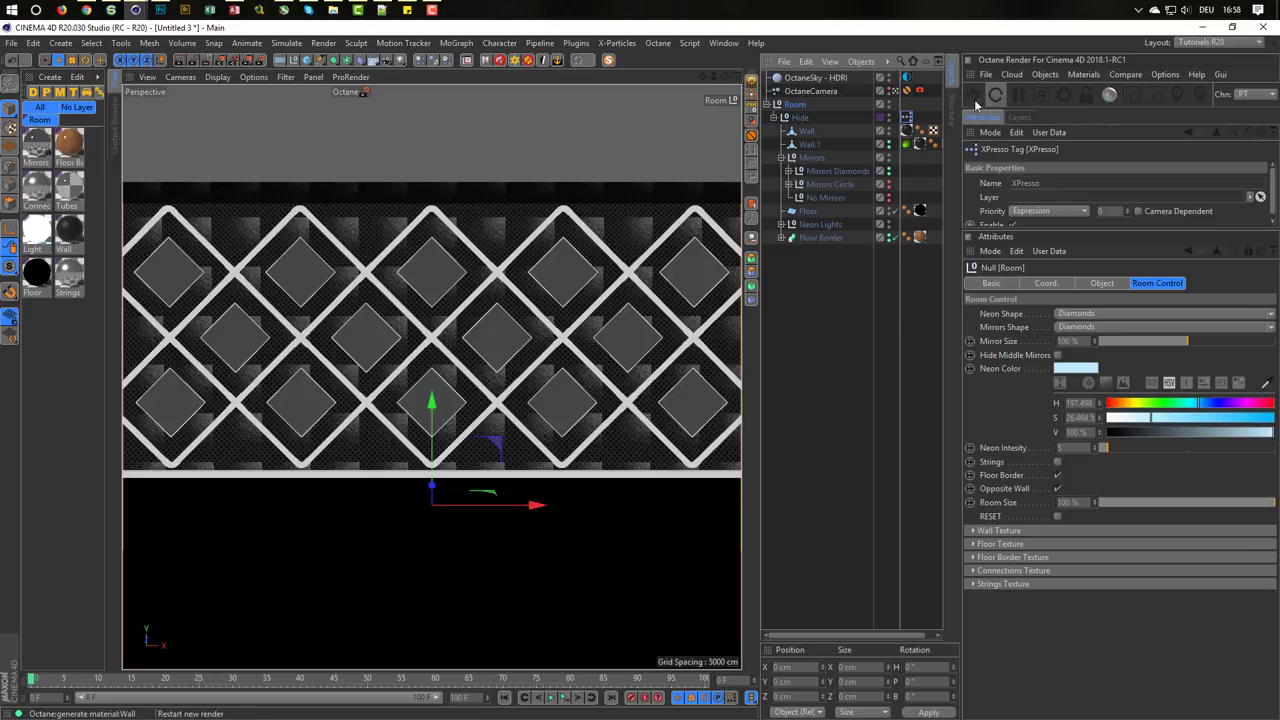
double_click(908, 119)
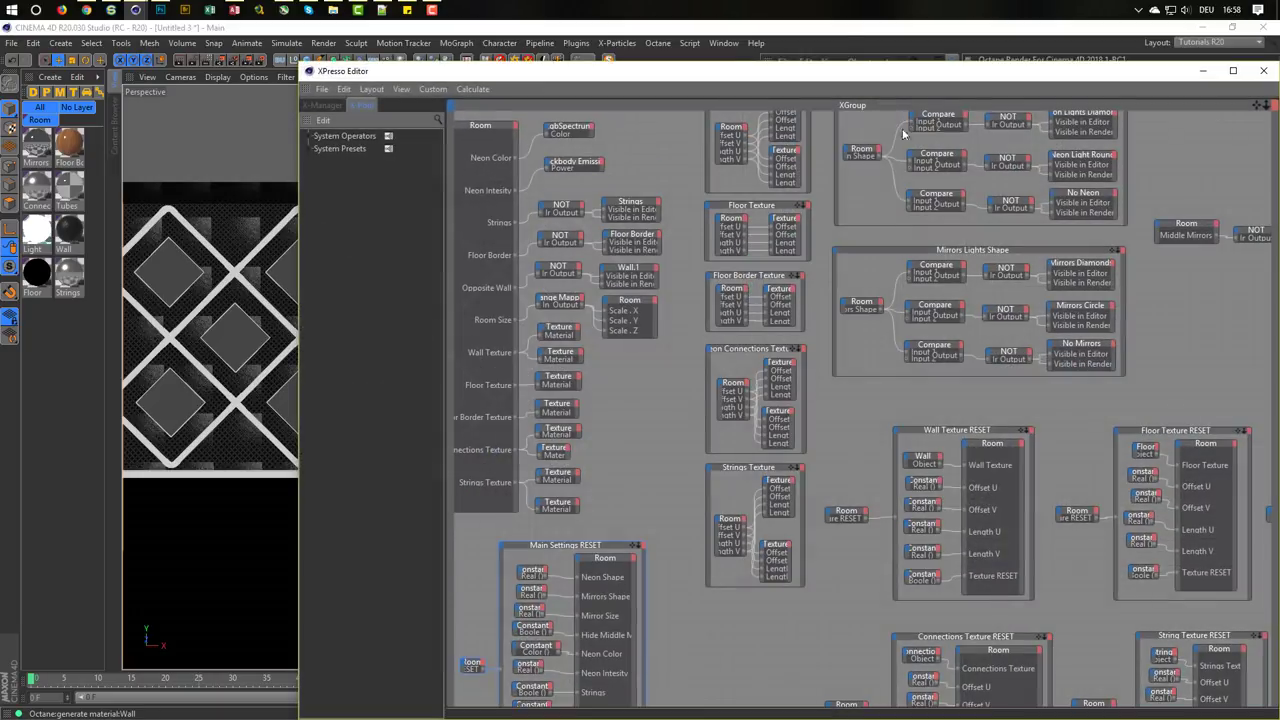
Pan through the Neon Lights Shape and Mirrors Lights Shape node groups
scroll(860, 400, "up", 3)
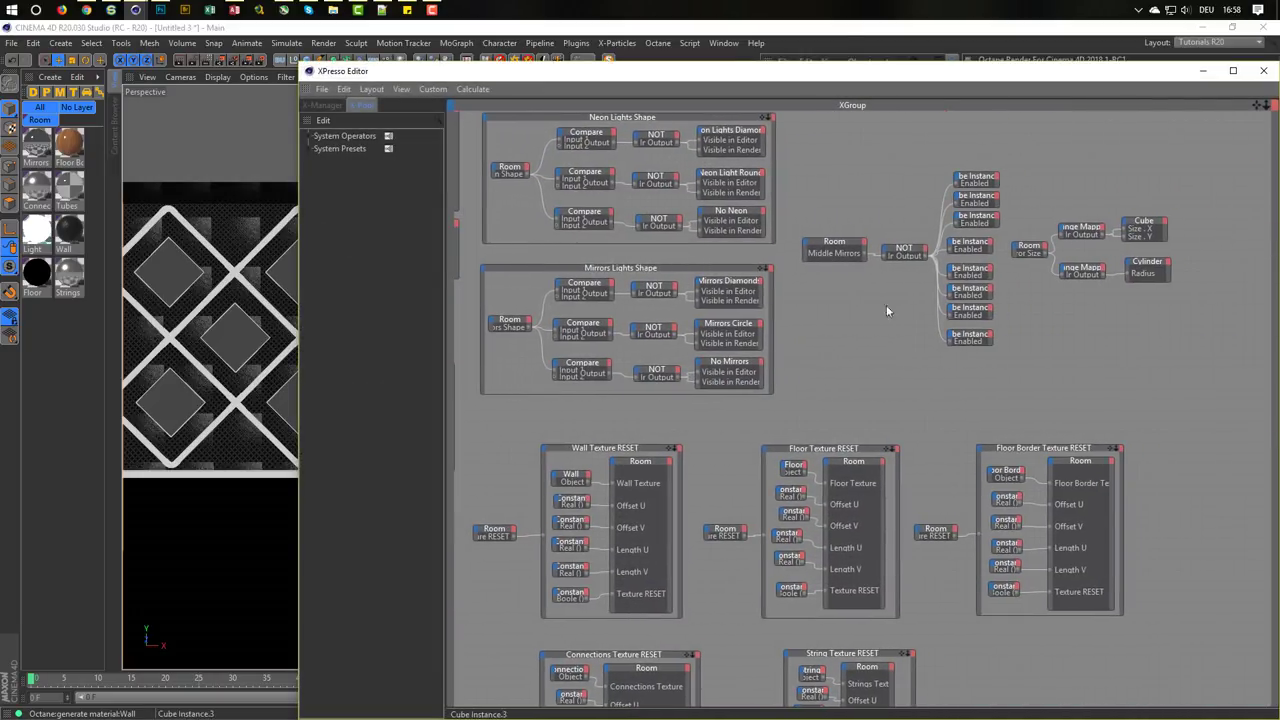
middle_click_drag(886, 314, 995, 265)
middle_click_drag(812, 414, 850, 350)
middle_click_drag(798, 402, 856, 306)
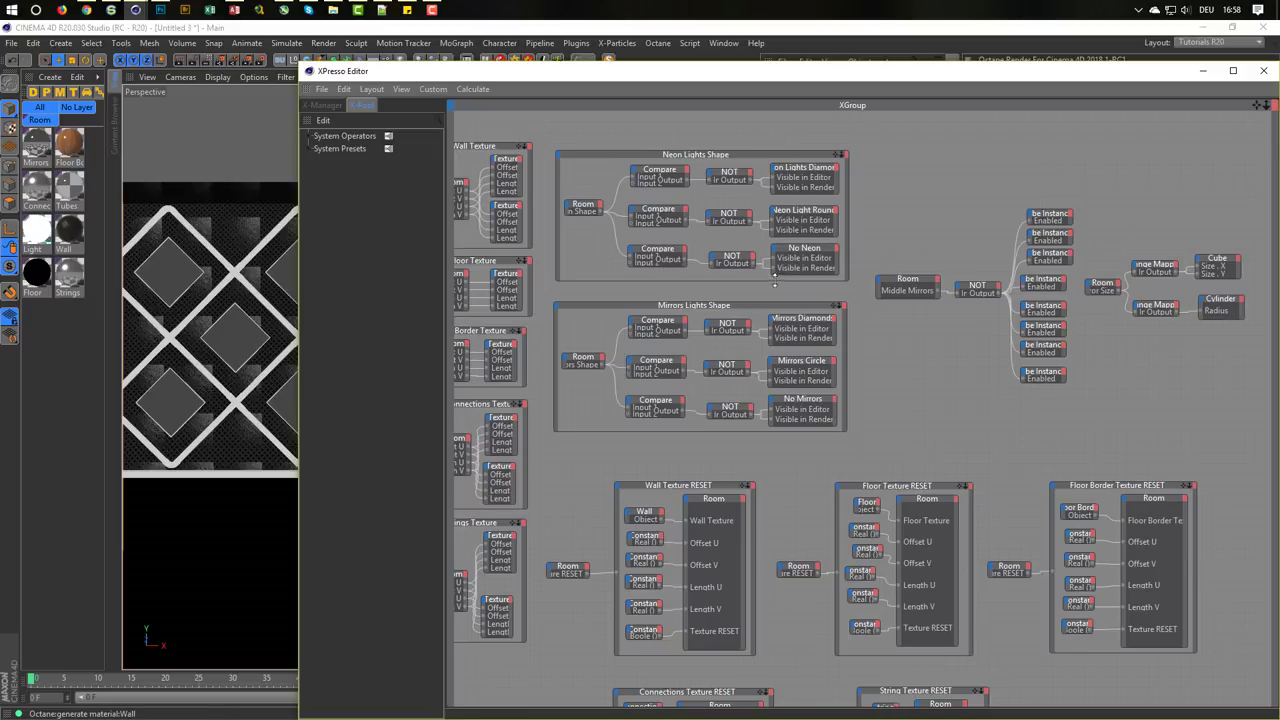
Close the XPresso Editor and collapse the Mirrors and Hide groups, selecting Hide
left_click(1263, 71)
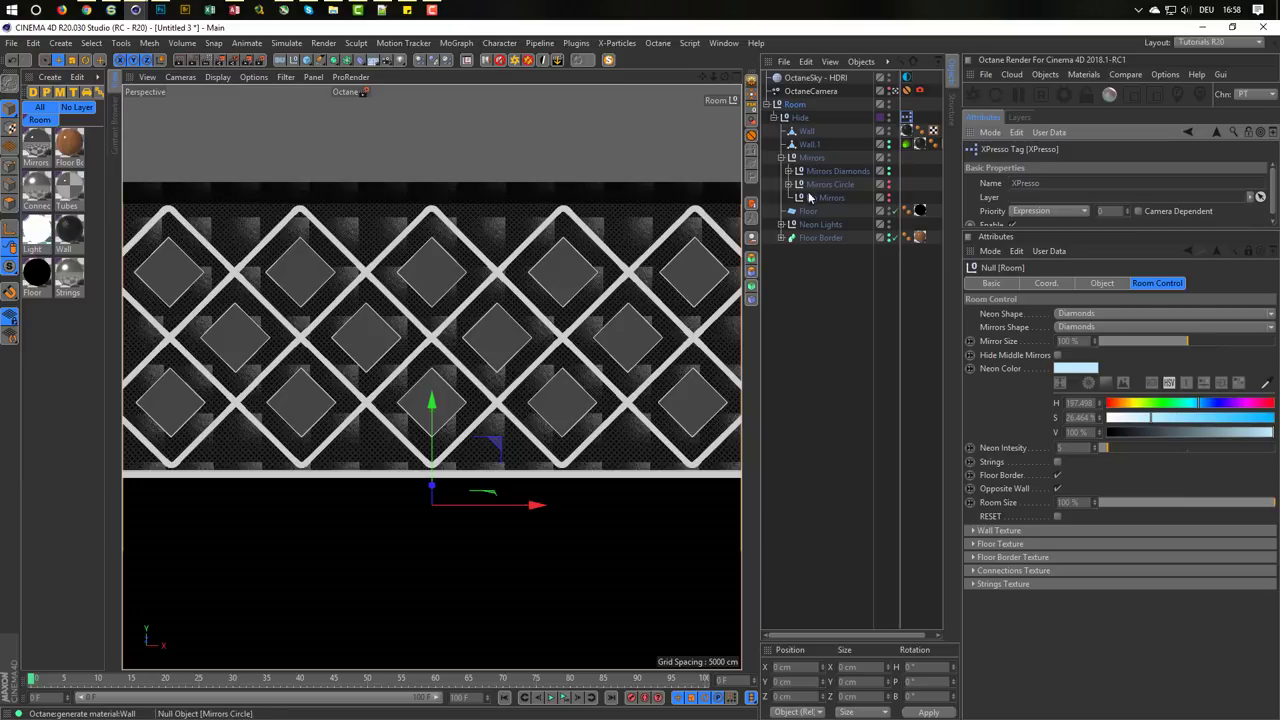
left_click(782, 158)
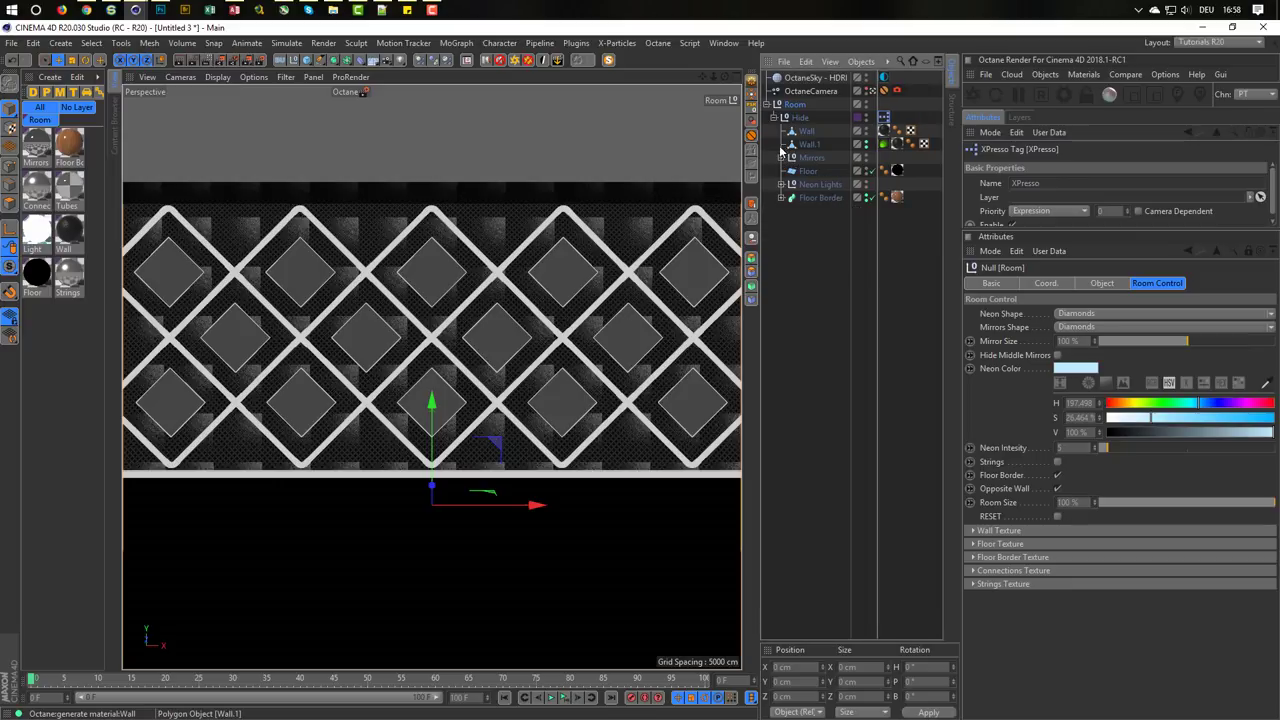
left_click(773, 117)
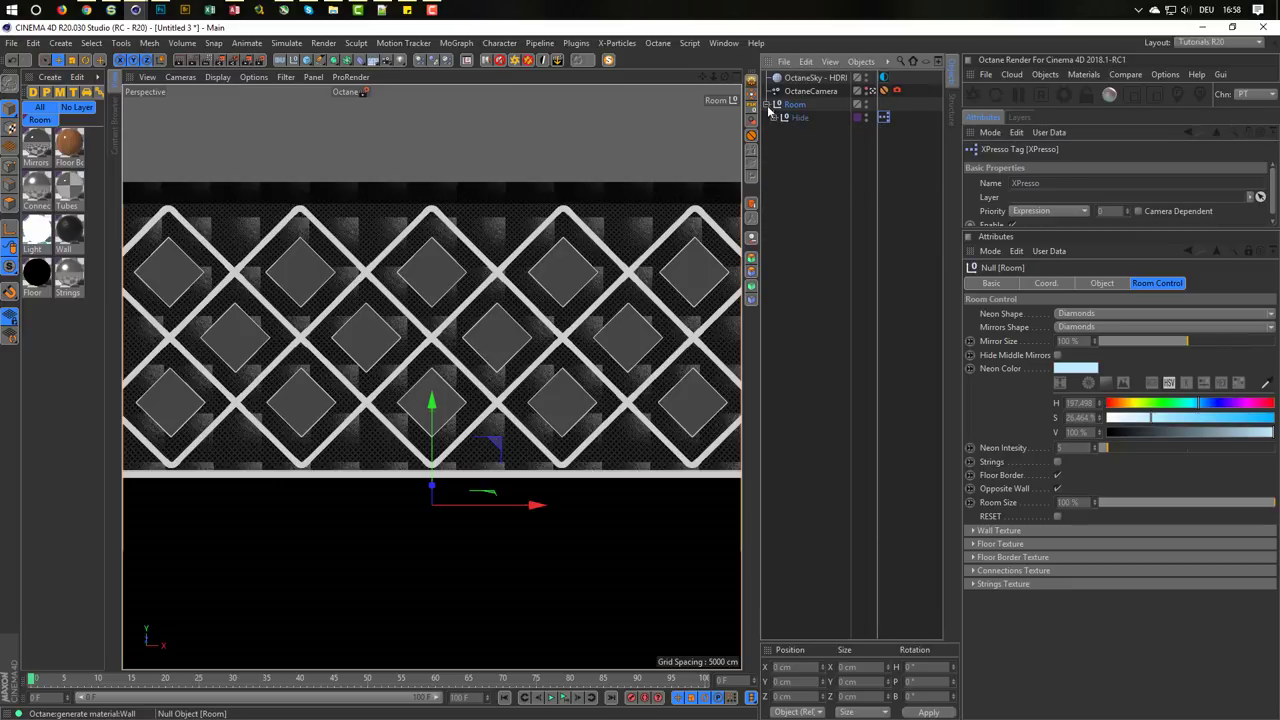
left_click(792, 118)
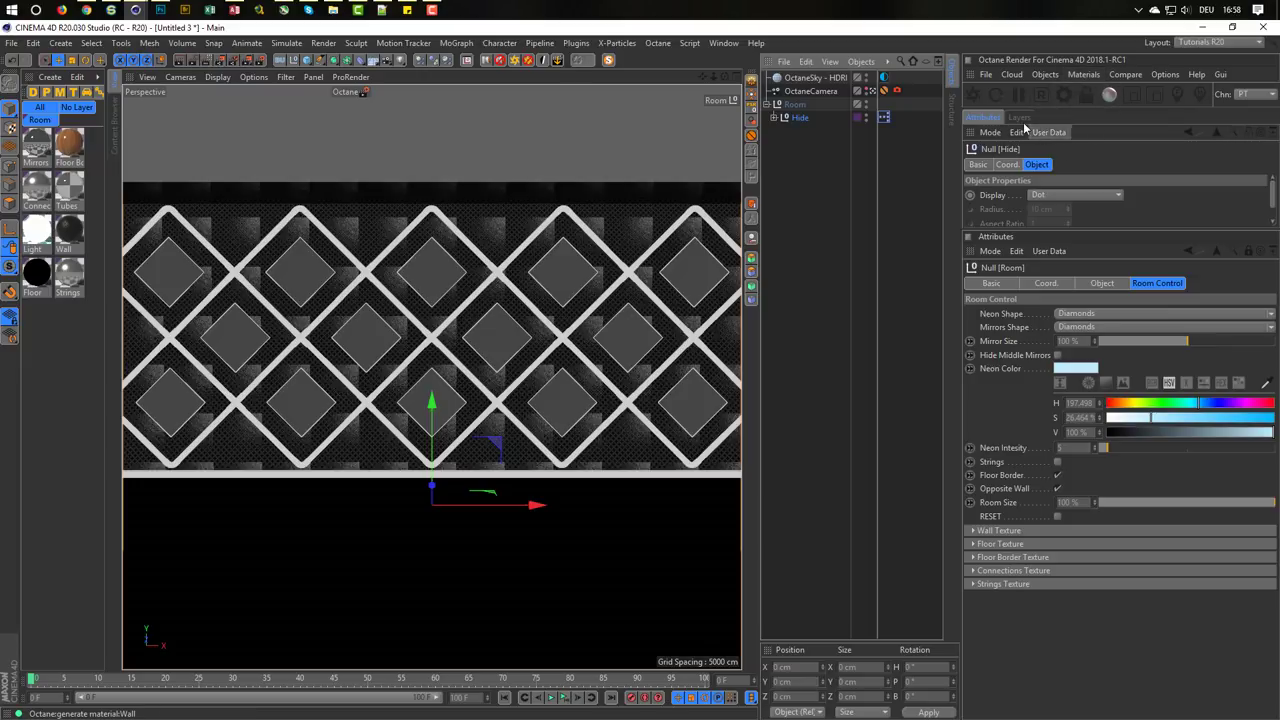
Switch off the Room layer's Manager toggle and return to the Room Control attributes
left_click(1018, 118)
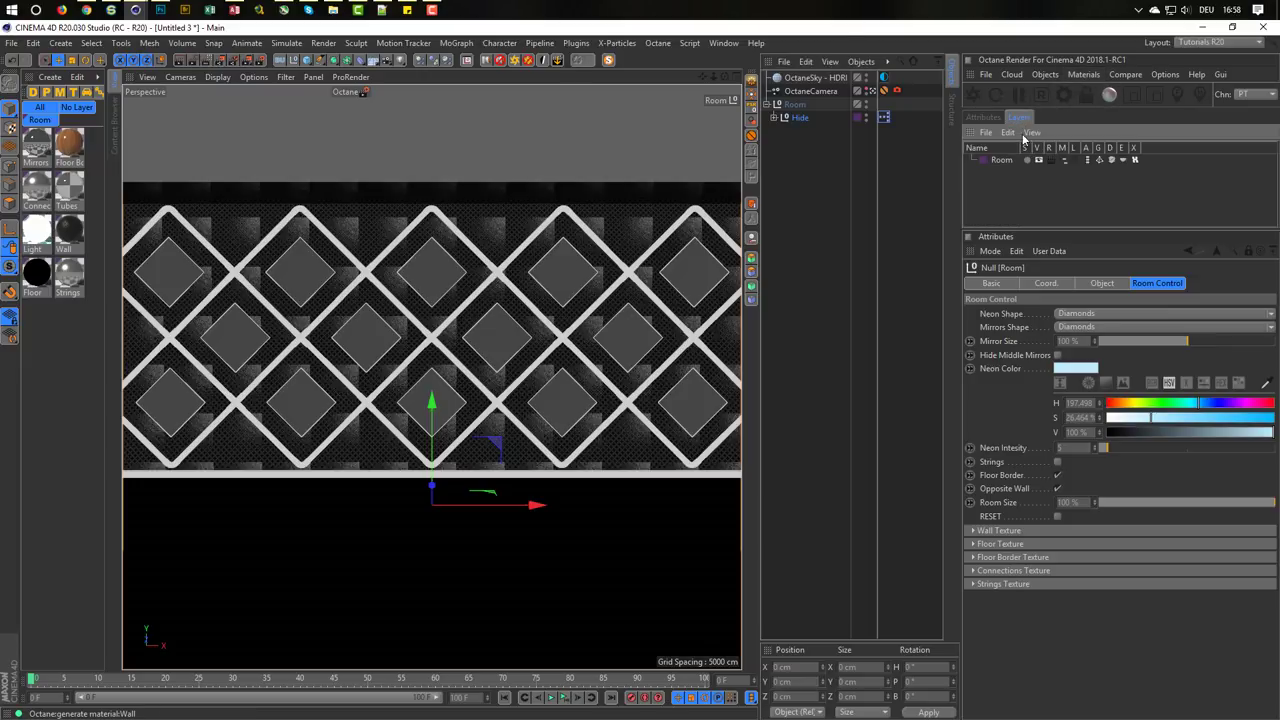
left_click(1064, 162)
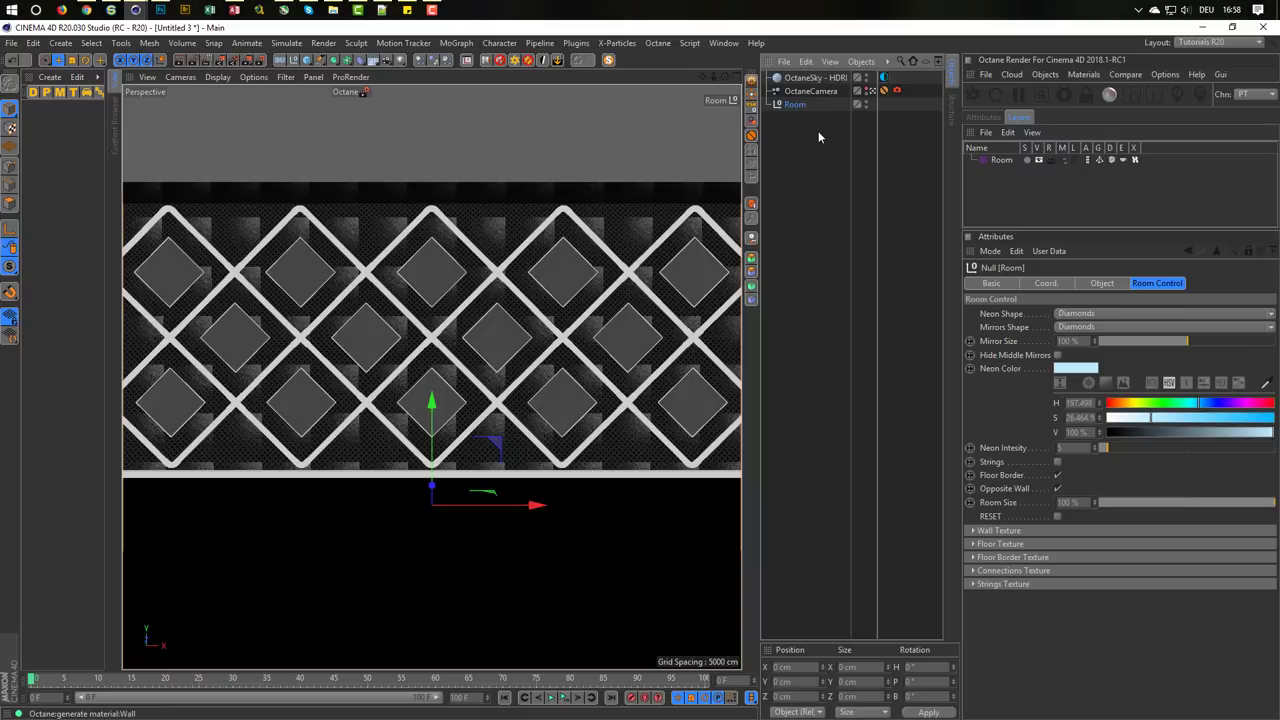
left_click(983, 118)
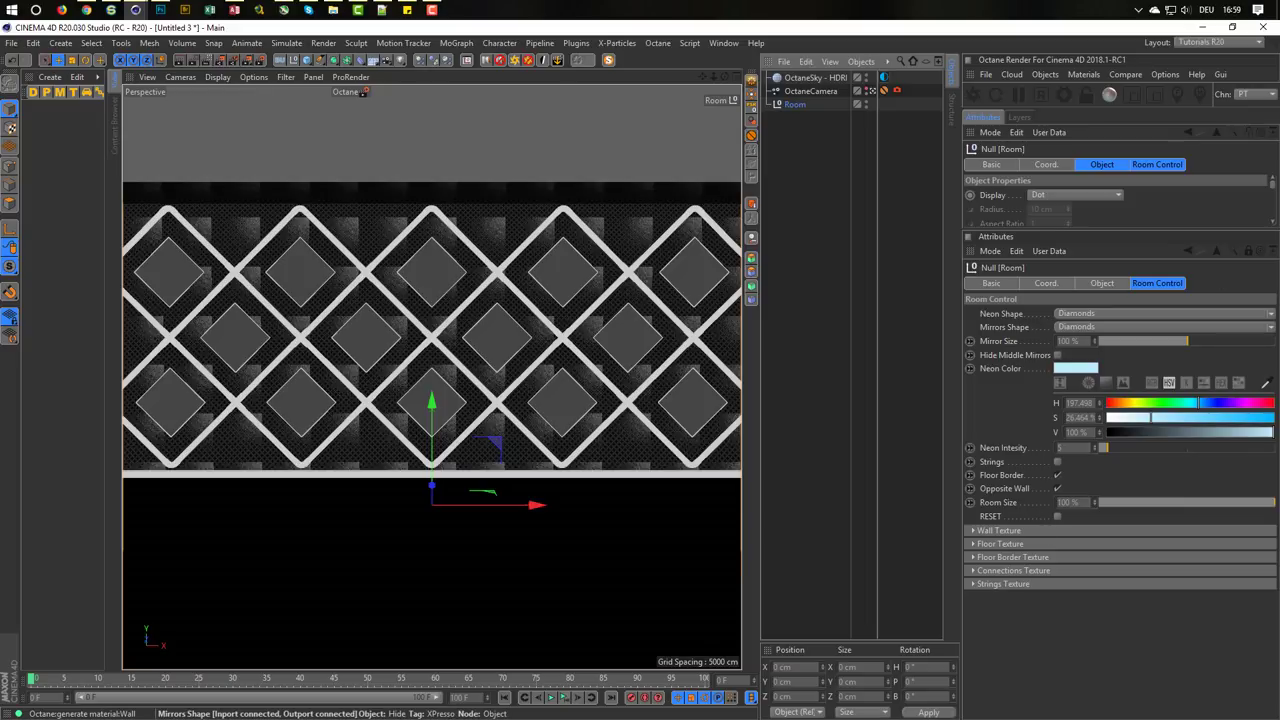
Open _Temp > ShaderBall Octane > ShaderBall_New.c4d from File Explorer and close the LiveDB window
left_click(333, 10)
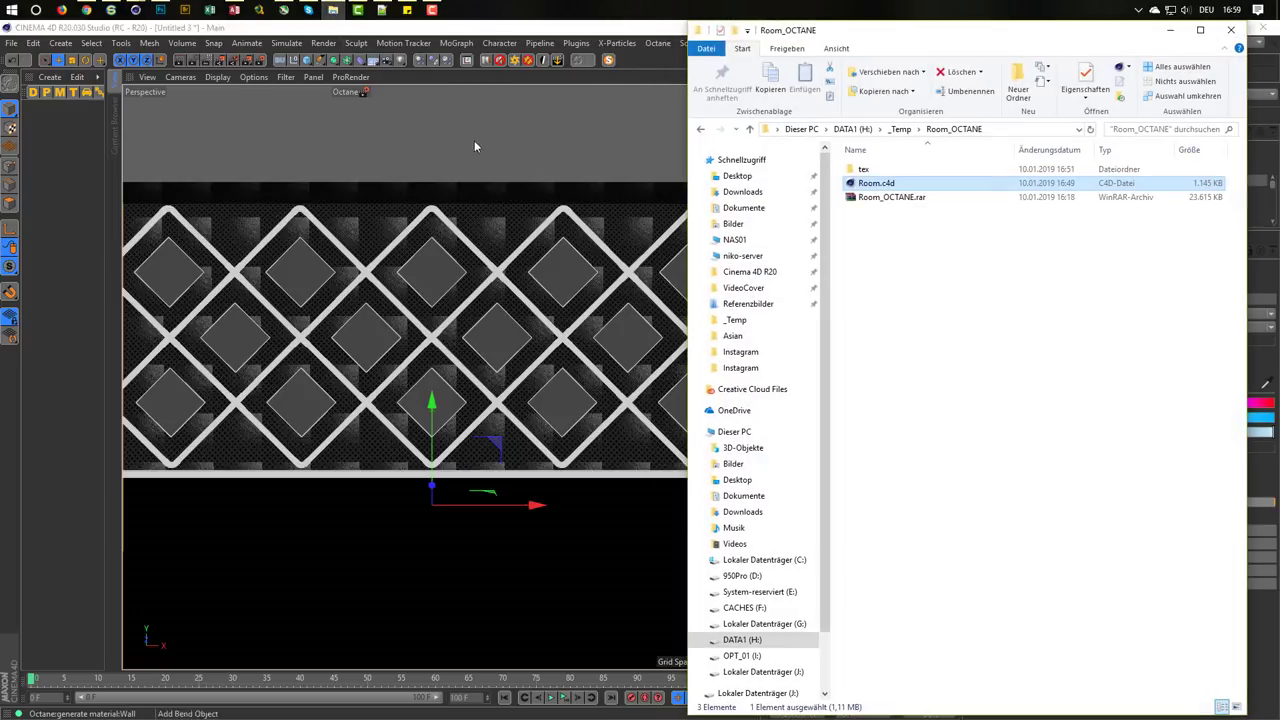
left_click(903, 129)
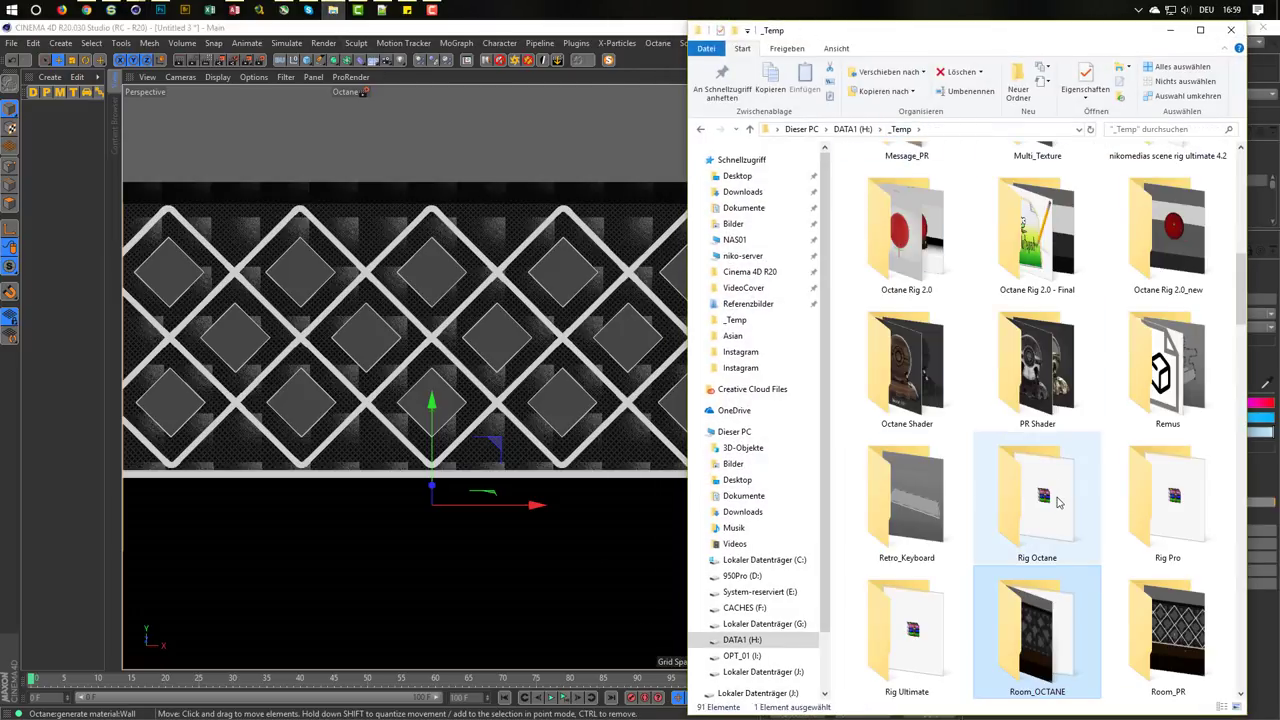
scroll(1058, 502, "down", 3)
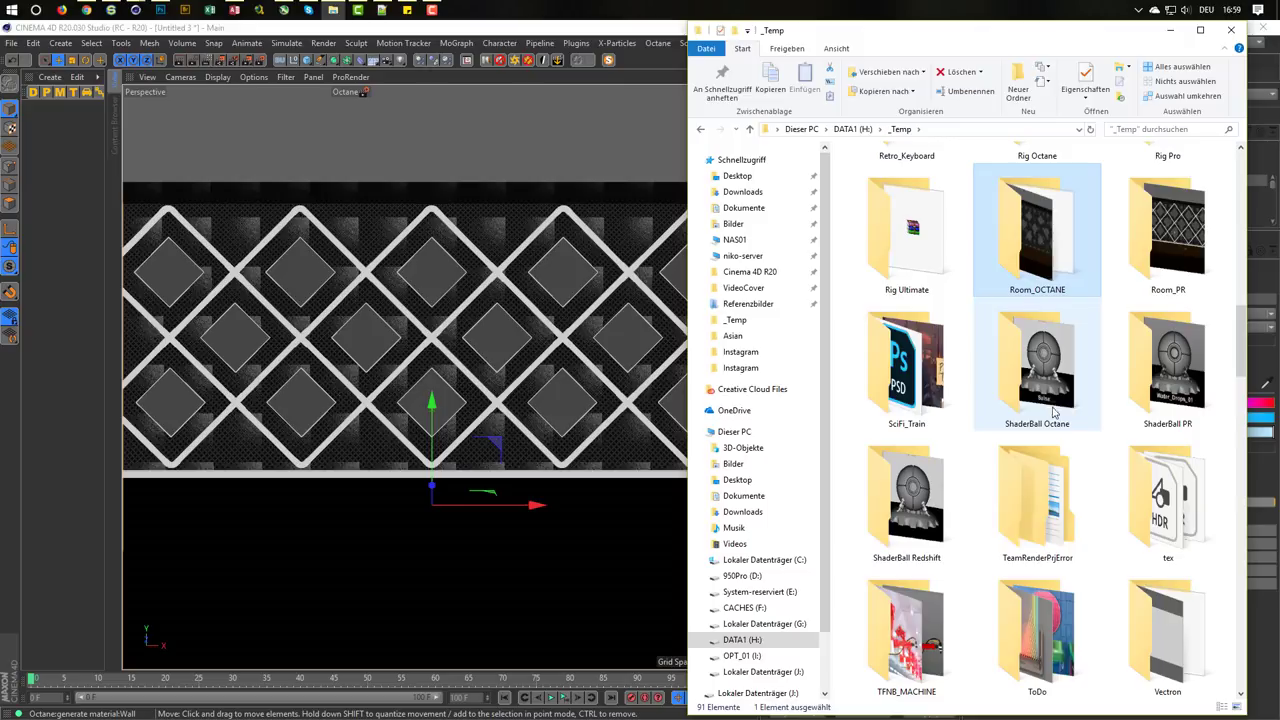
double_click(1053, 412)
left_click(890, 184)
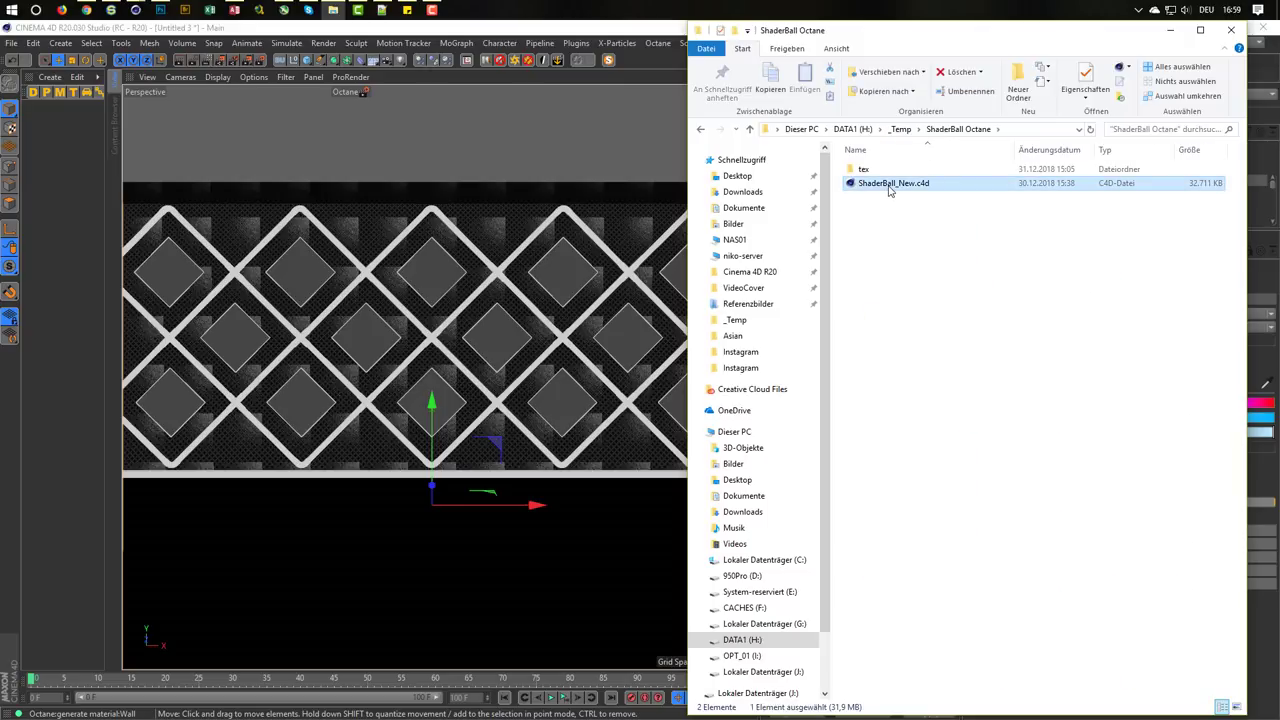
double_click(890, 186)
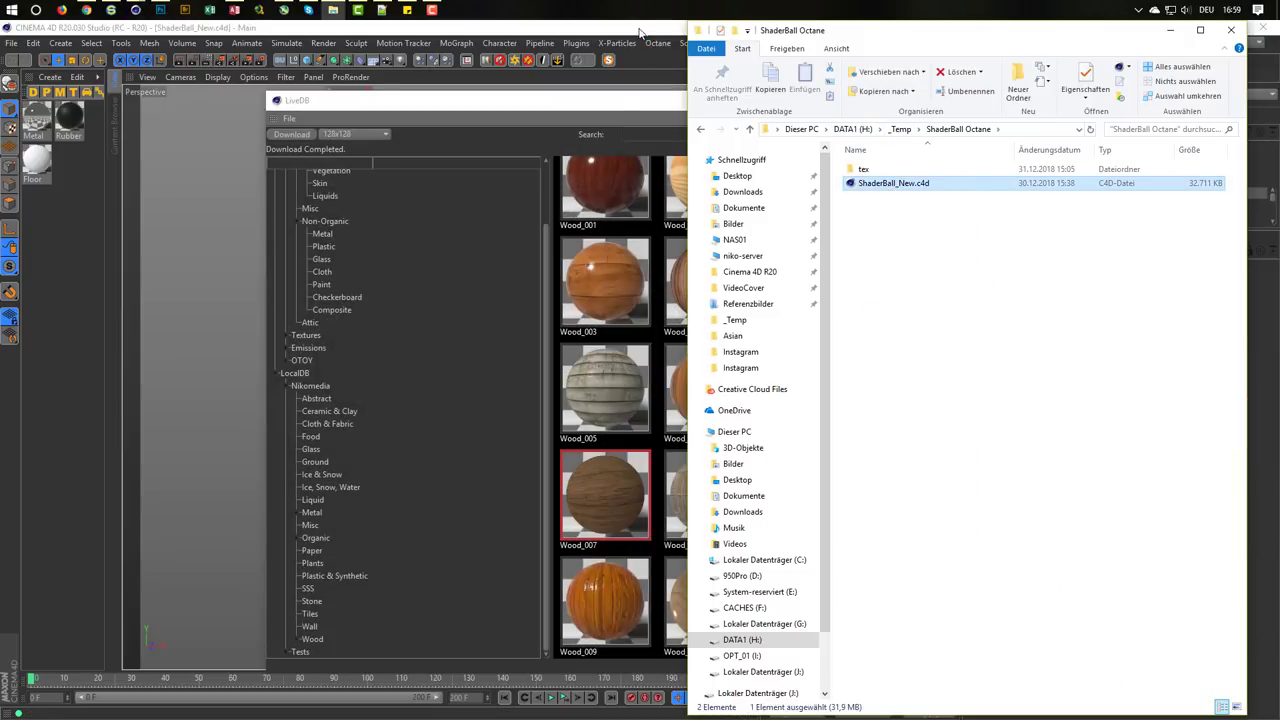
left_click(615, 100)
left_click(836, 100)
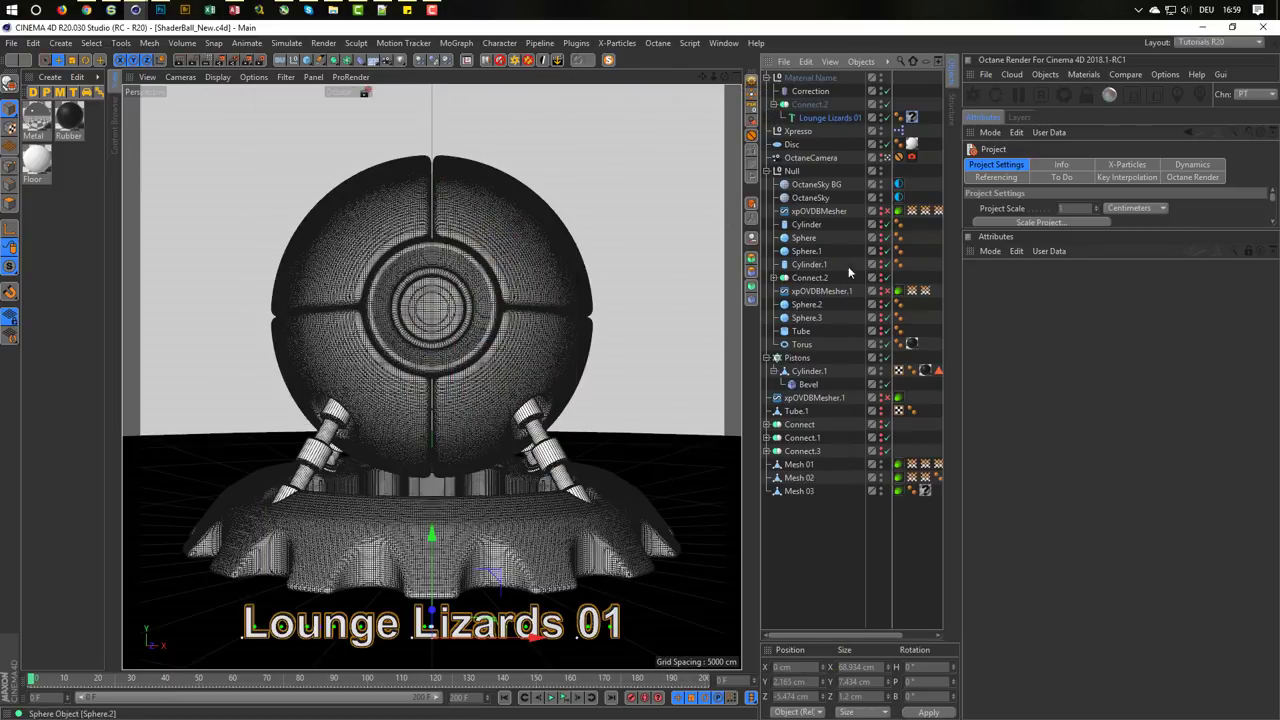
Collapse Null and inspect the Xpresso object's XPresso tag and its User Data menu
left_click(768, 171)
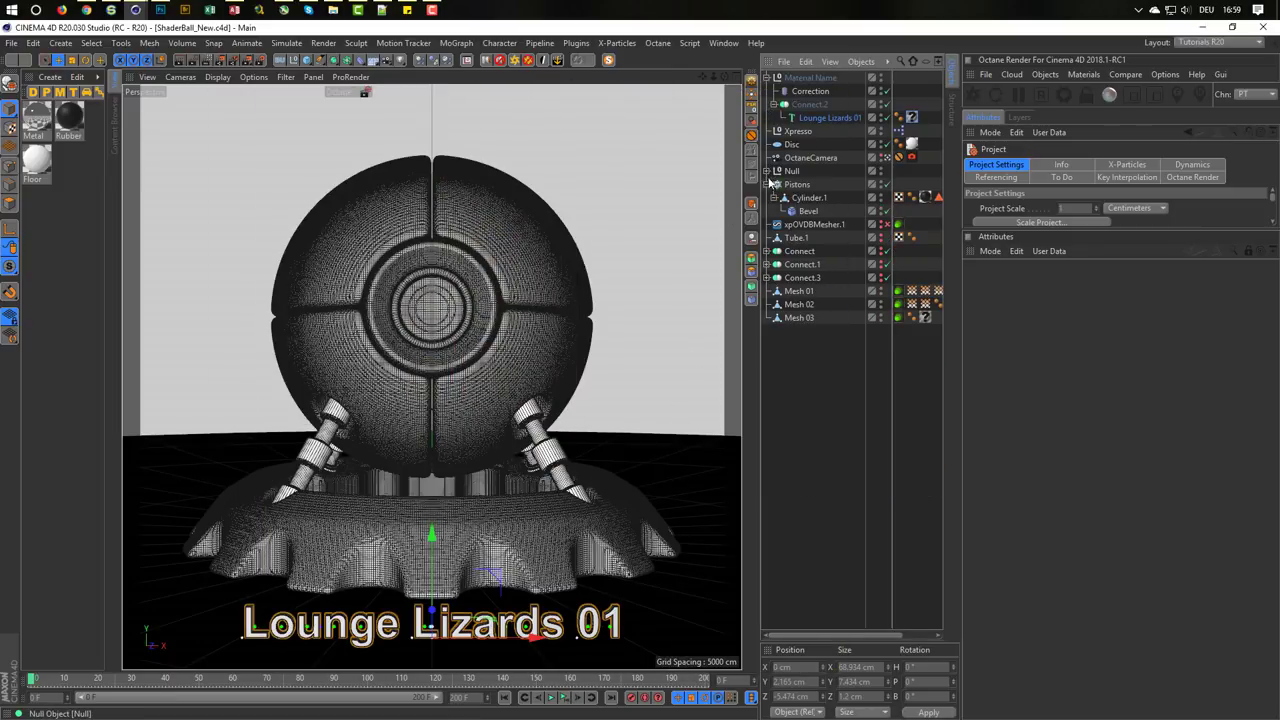
left_click(899, 131)
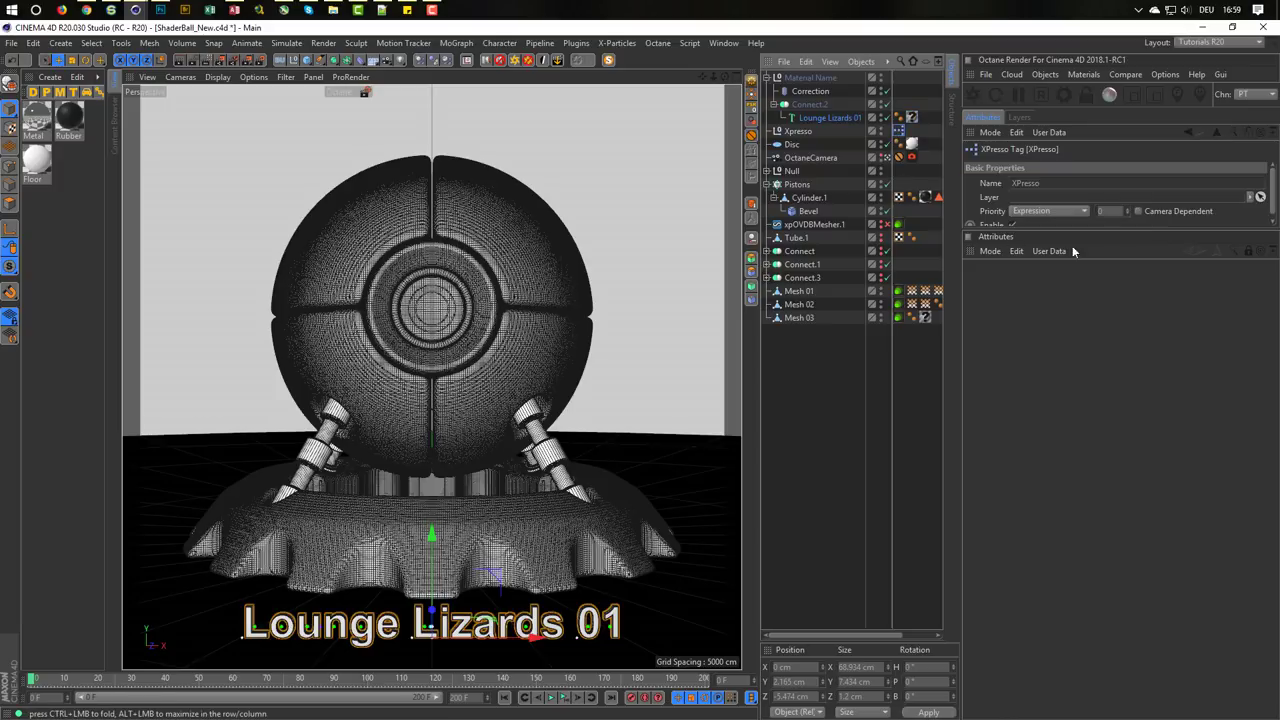
left_click(1246, 252)
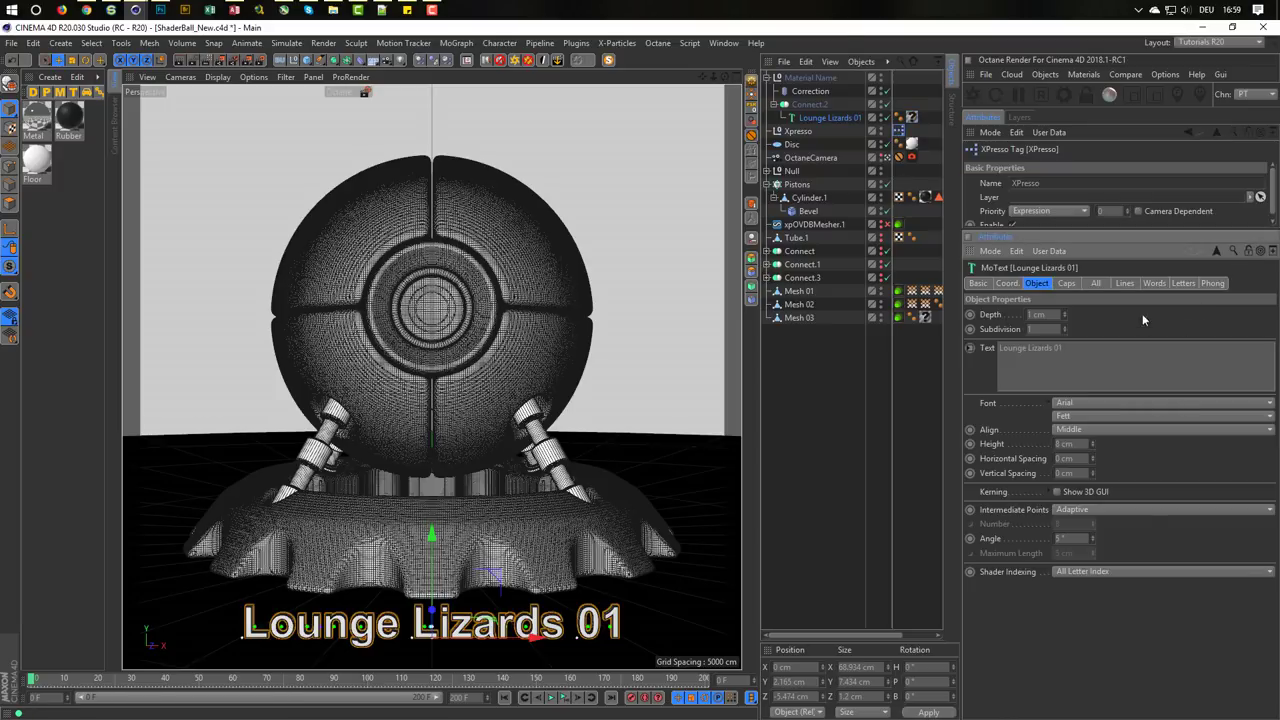
left_click(898, 138)
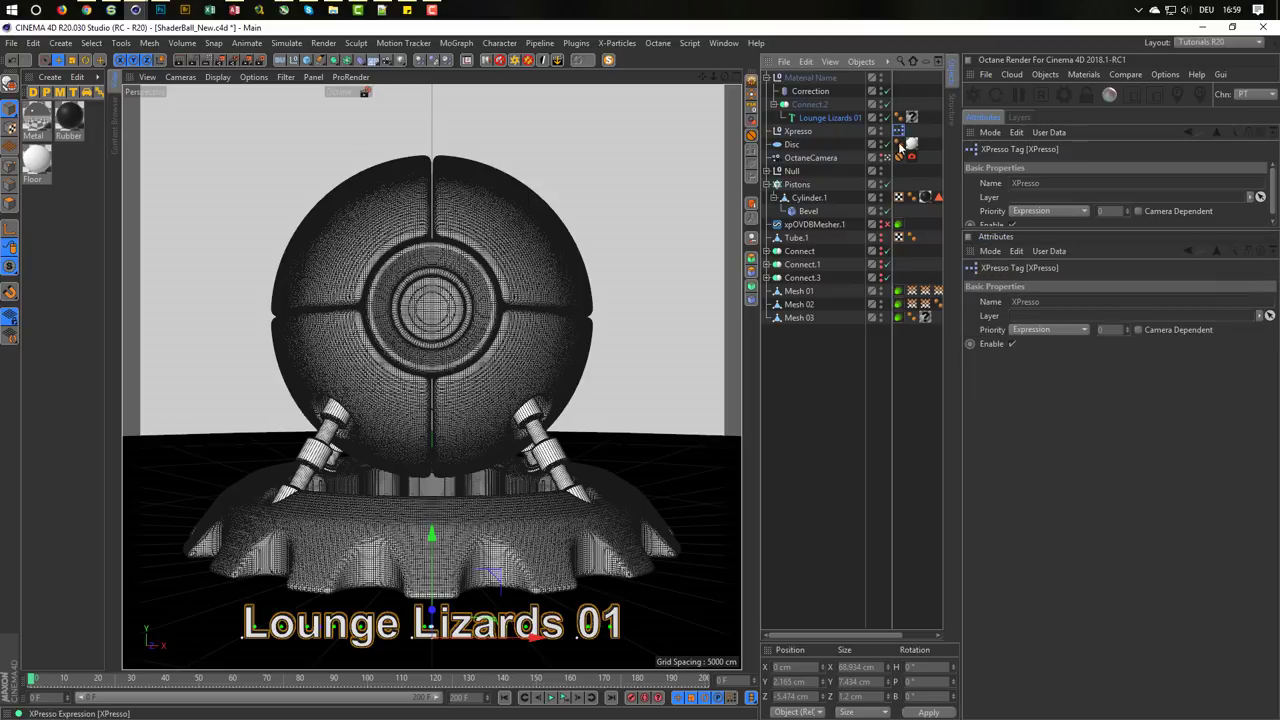
left_click(1050, 251)
left_click(1058, 254)
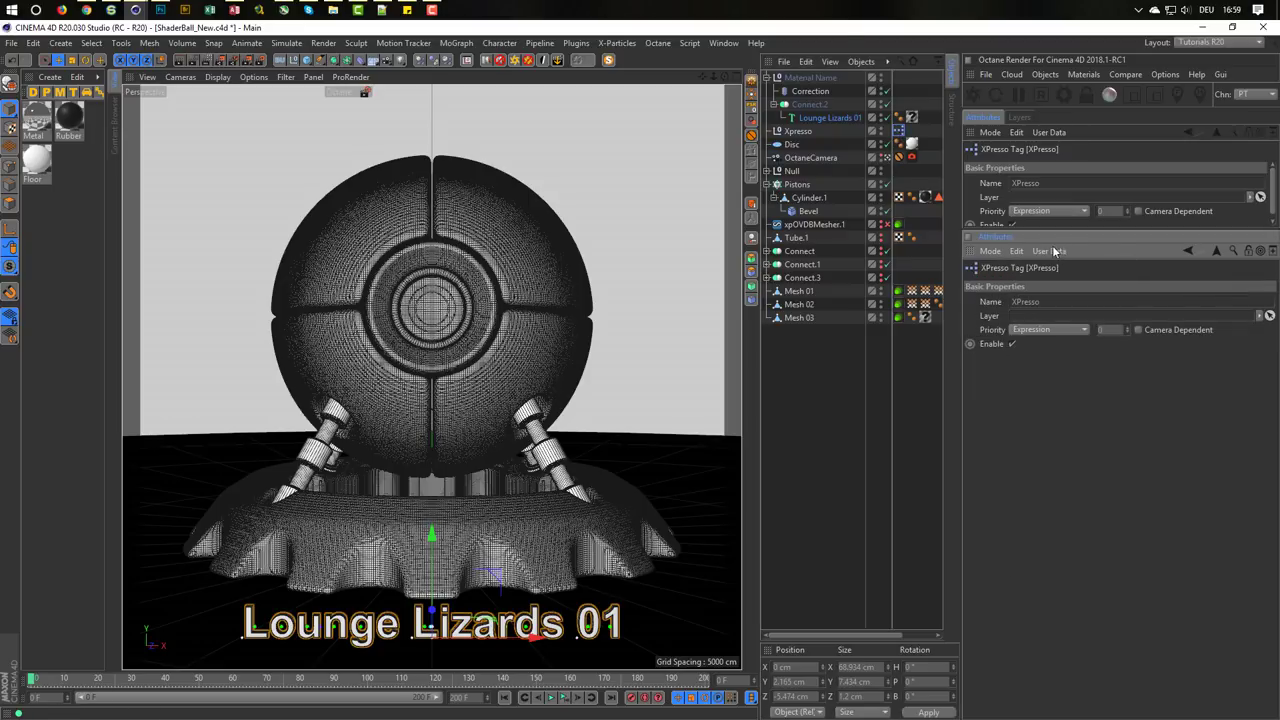
left_click(1058, 253)
left_click(1055, 252)
Enlarge the Attributes panel and show the Xpresso null's Material controls for Mesh 01-03
left_click_drag(1098, 238, 1098, 446)
left_click(798, 131)
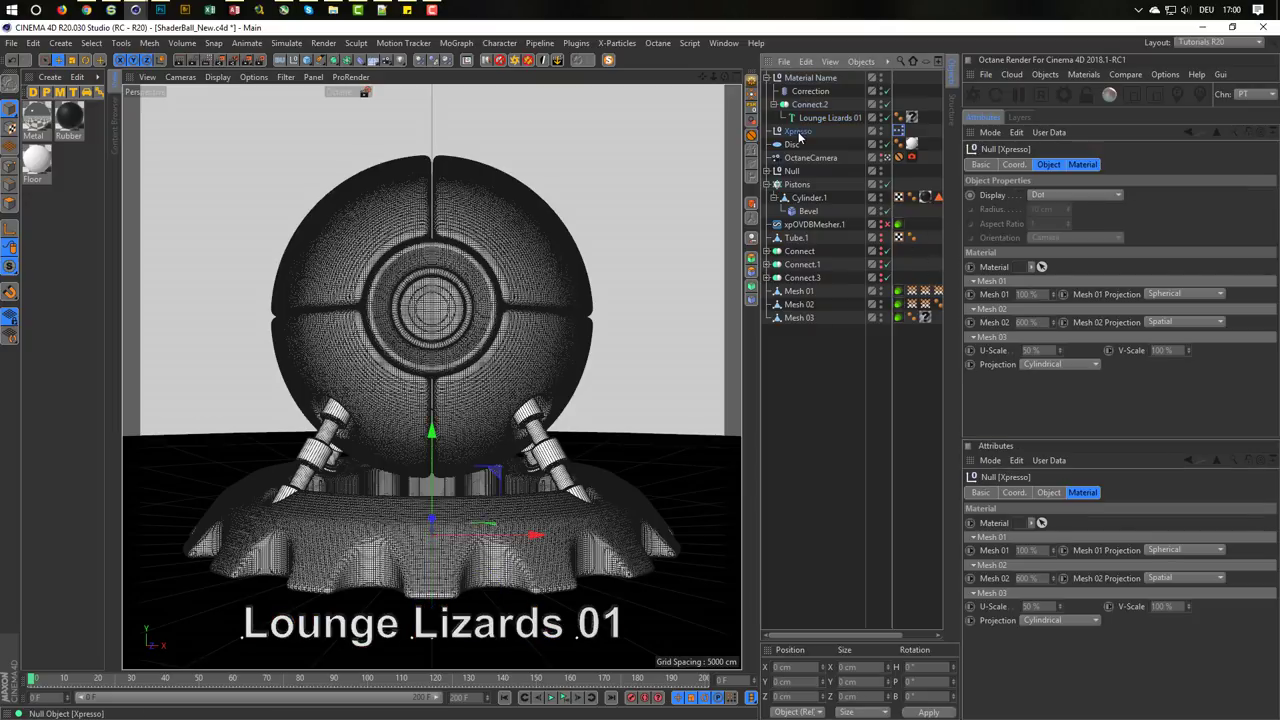
left_click(1081, 165)
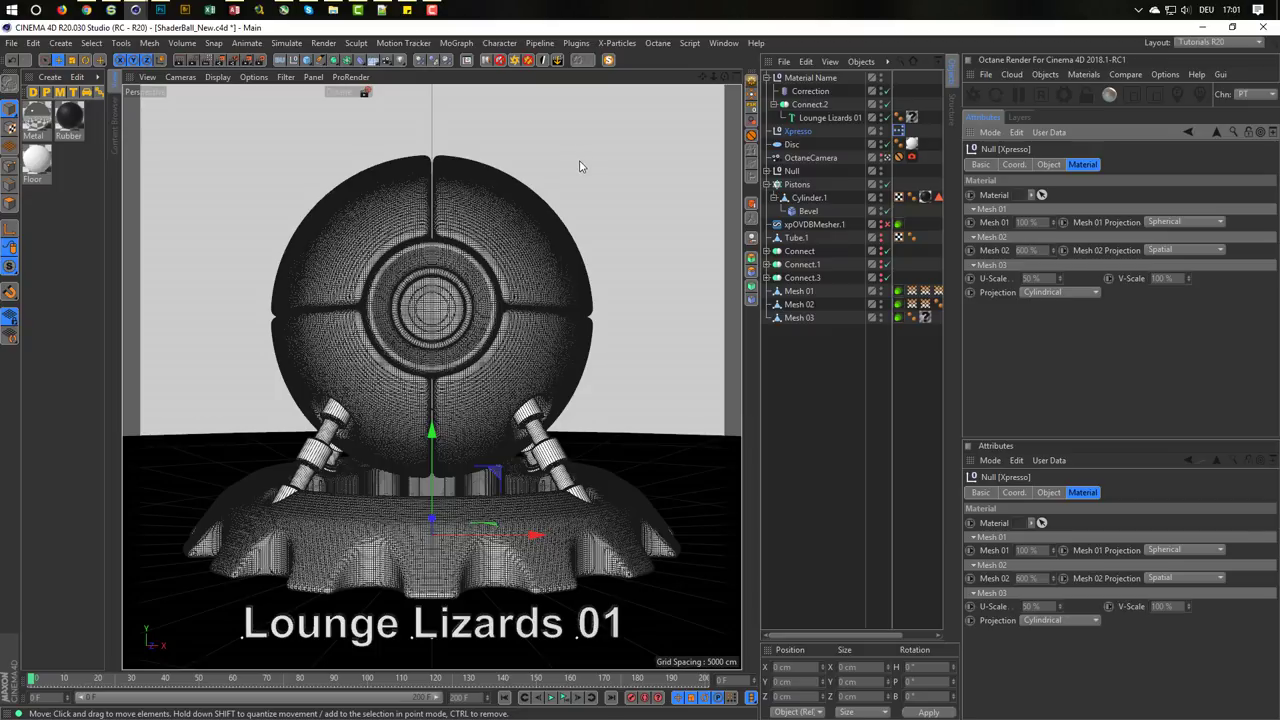
Close ShaderBall_New.c4d with Ctrl+F4, choosing Nein to discard changes
key("ctrl+f4")
key("Tab")
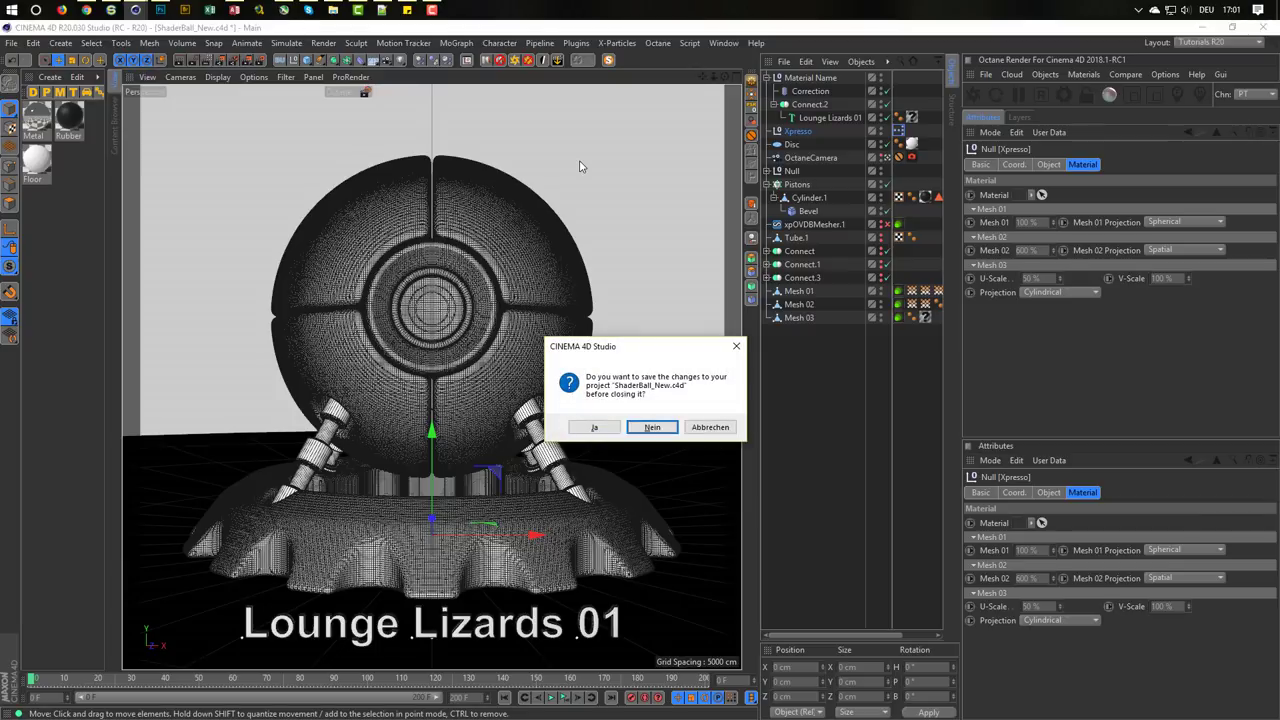
key("Return")
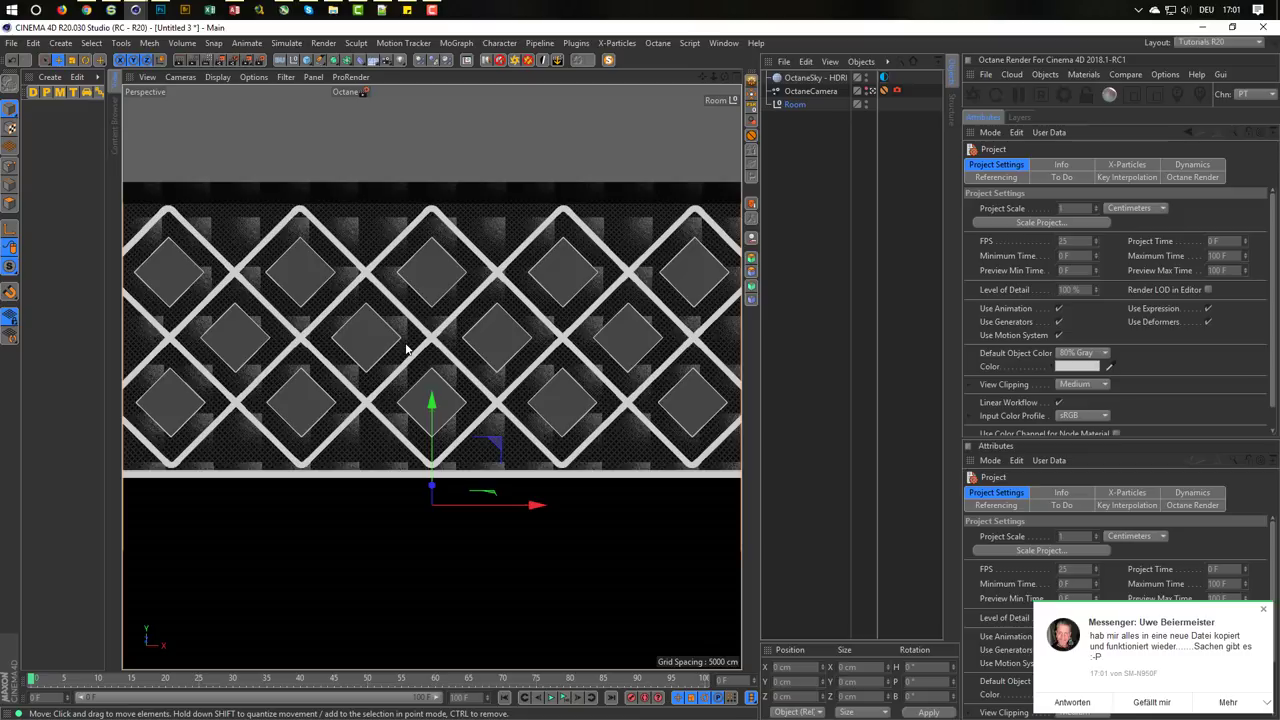
left_click(1263, 609)
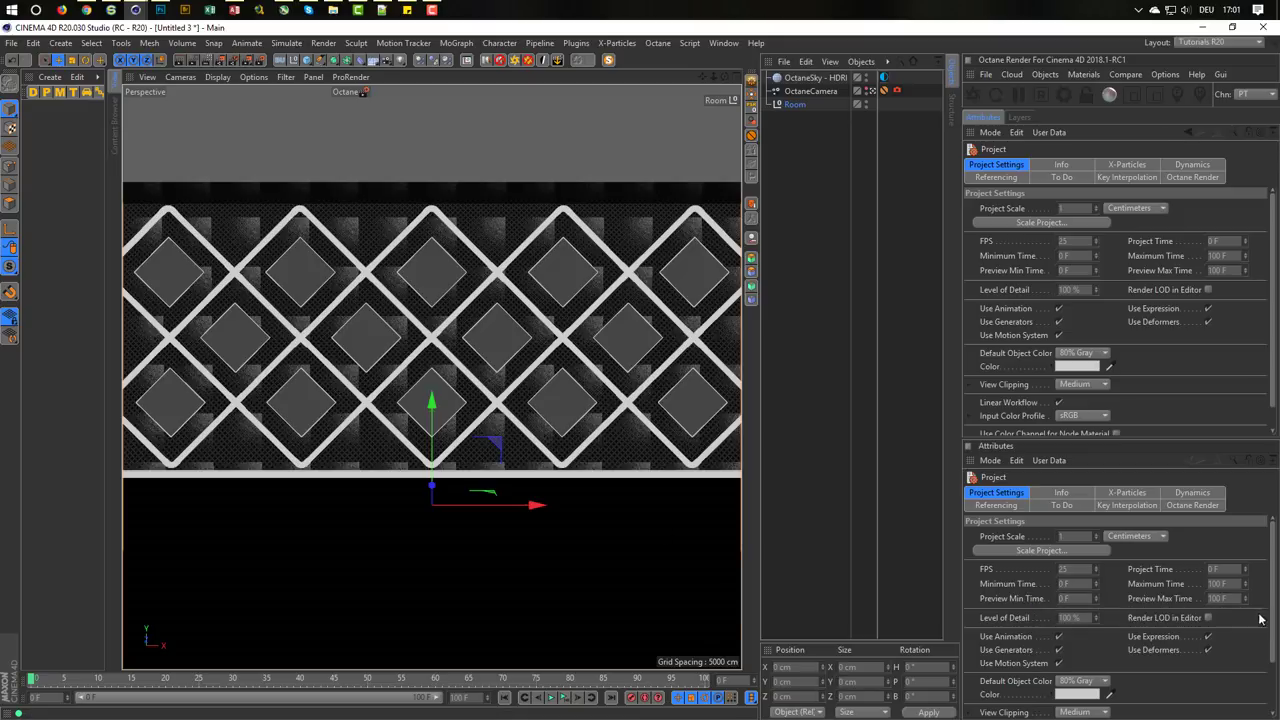